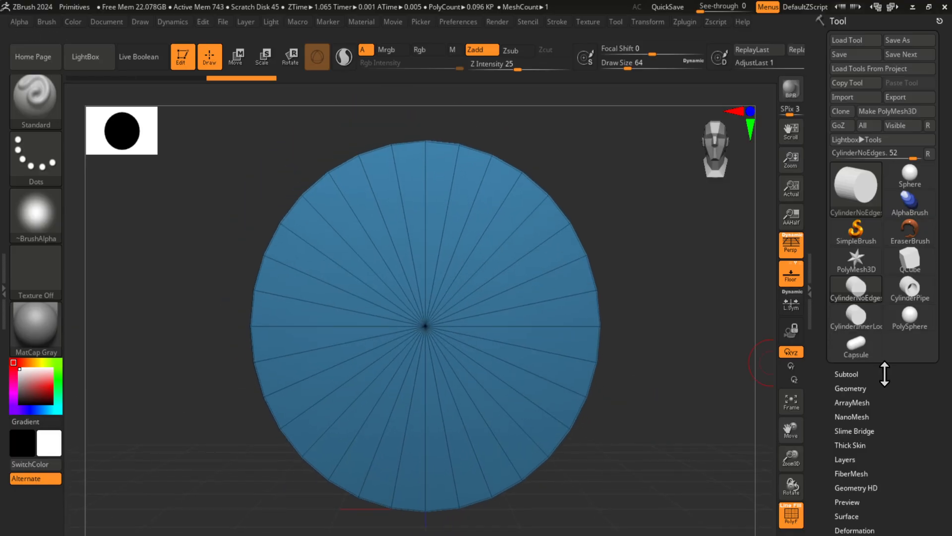
Step: Remesh the flat cylinder with ZRemesher at a target polygons count of 2
click(864, 387)
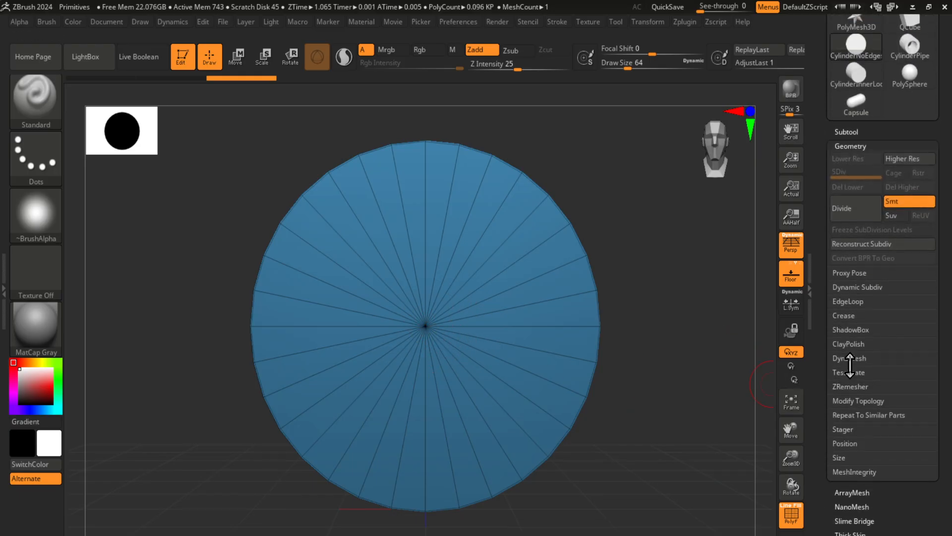
click(861, 389)
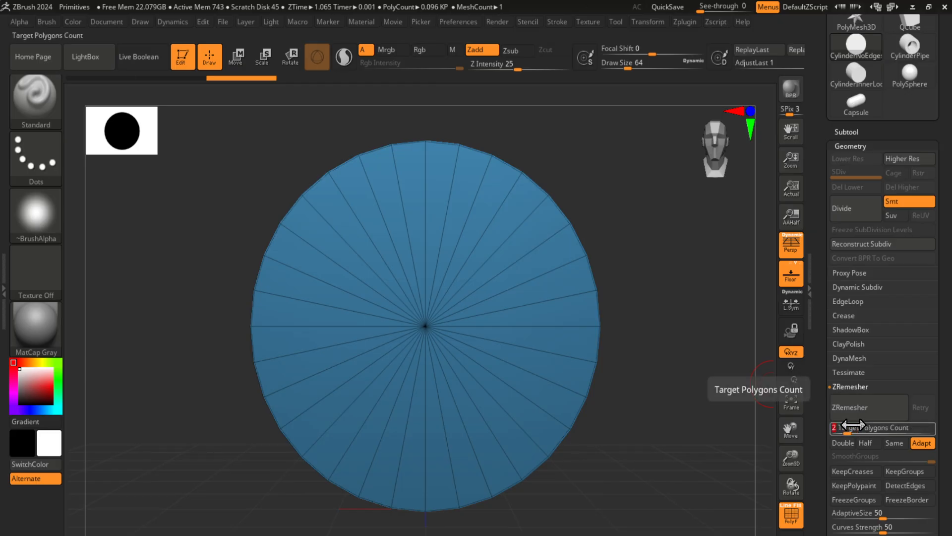
click(857, 407)
mouse_move(707, 444)
mouse_down()
mouse_move(686, 403)
mouse_move(696, 410)
mouse_move(645, 406)
mouse_move(699, 401)
mouse_move(700, 434)
mouse_up()
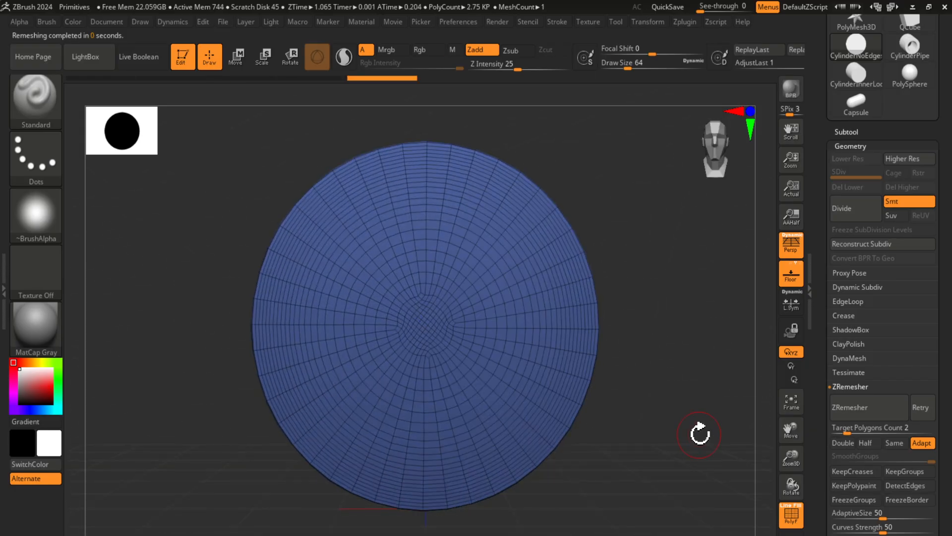
Step: Divide the disc up to subdivision level 4 and turn off the polyframe wireframe display
key(ctrl)
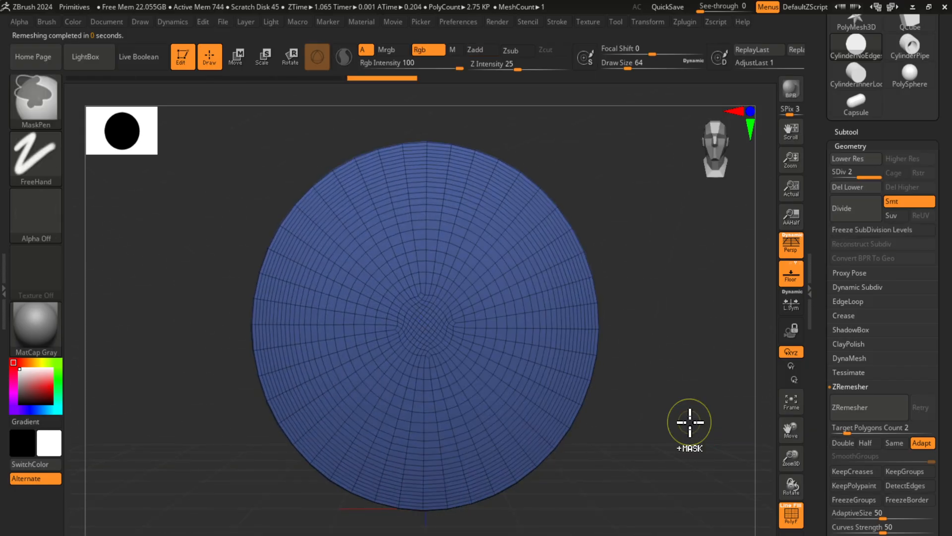
key(ctrl+d)
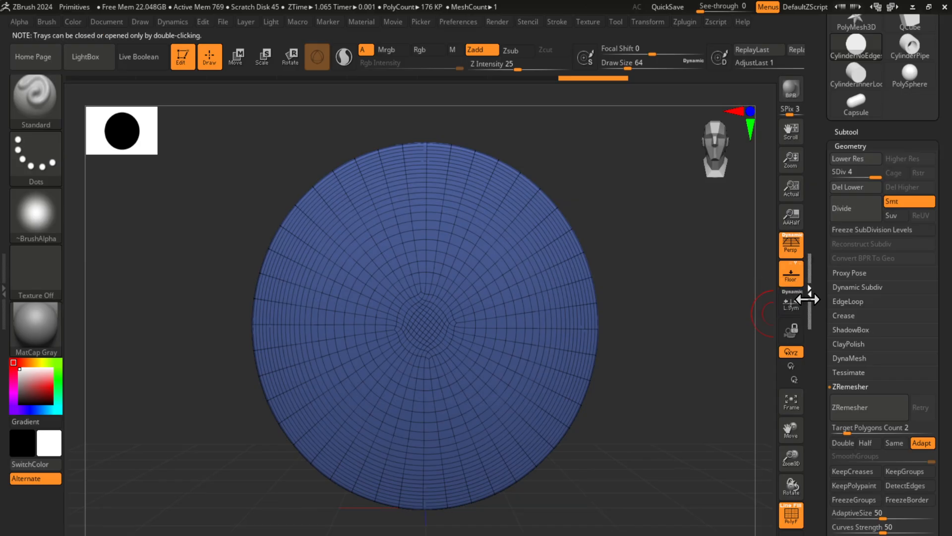
click(814, 298)
key(ctrl+d)
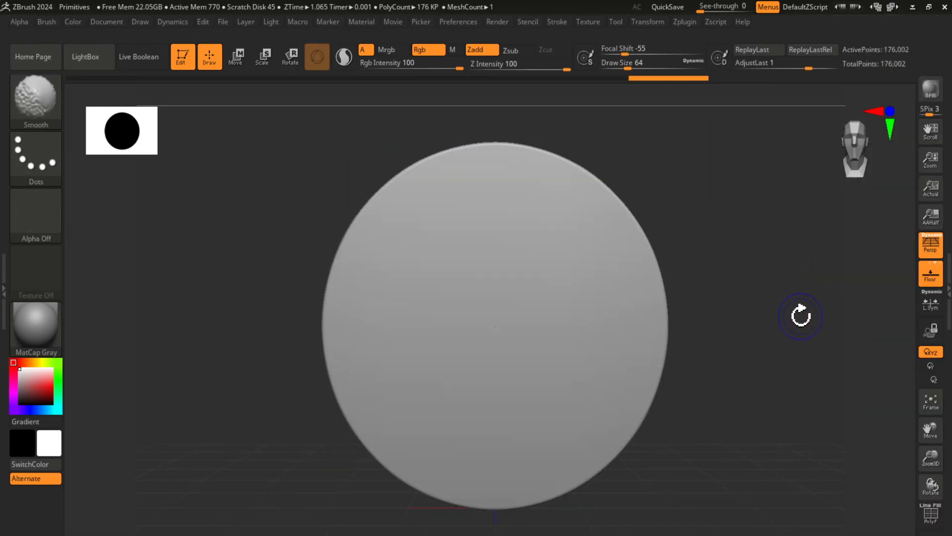
key(shift+f)
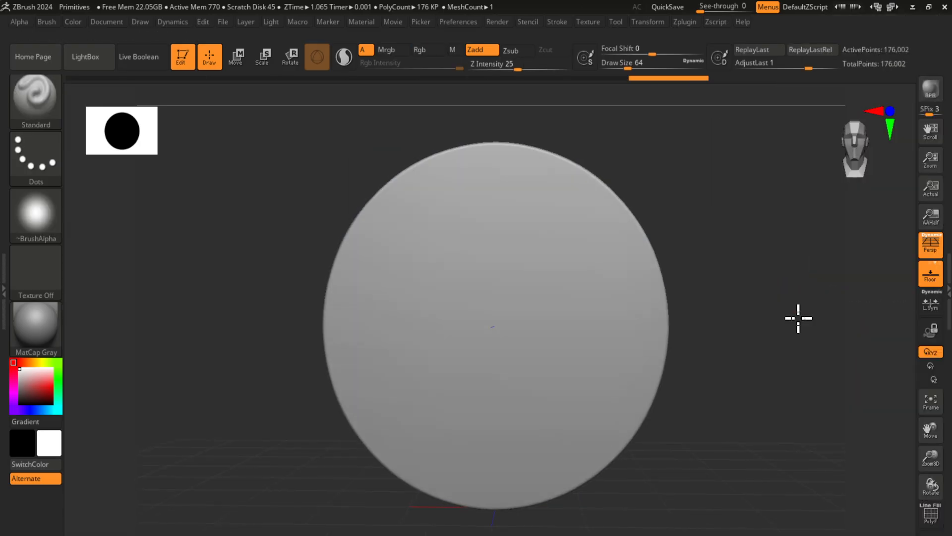
drag(798, 315, 771, 335)
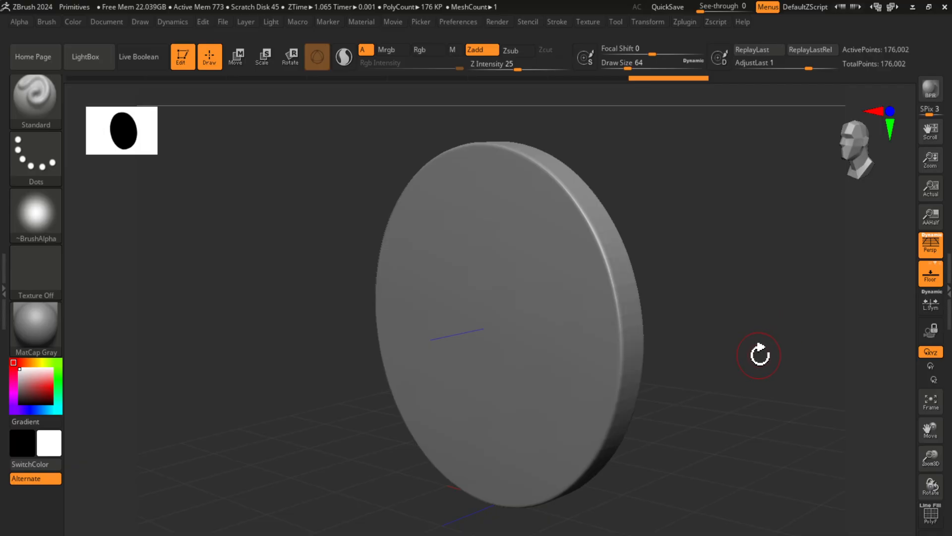
Step: Scale the disc along its thickness axis with the transform gizmo to make it thinner
key(r)
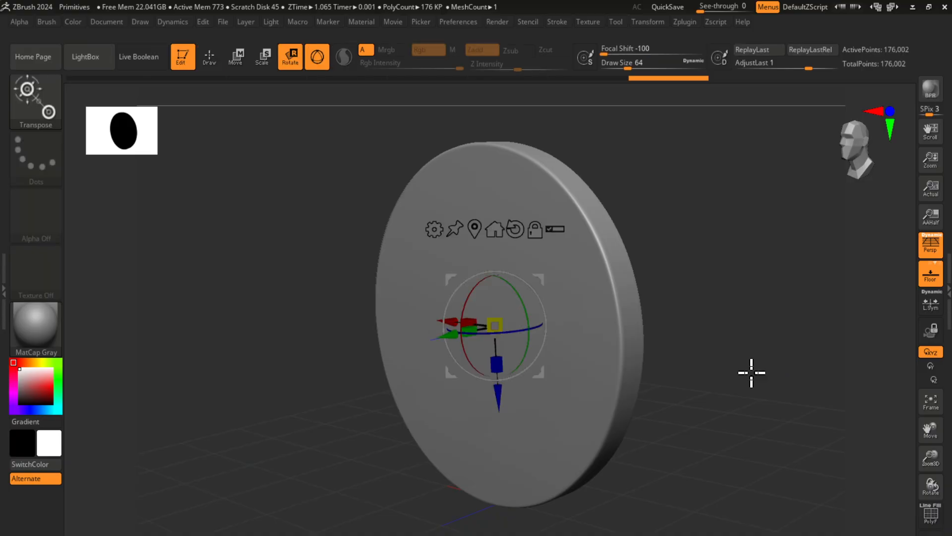
drag(750, 372, 691, 381)
drag(466, 334, 529, 317)
drag(465, 335, 436, 361)
key(q)
shift+drag(716, 410, 746, 382)
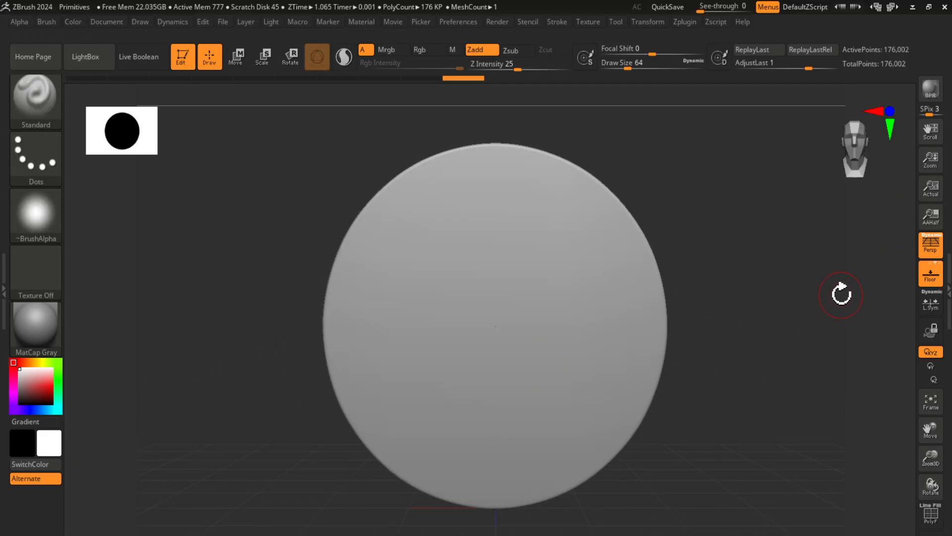
key(b)
key(i)
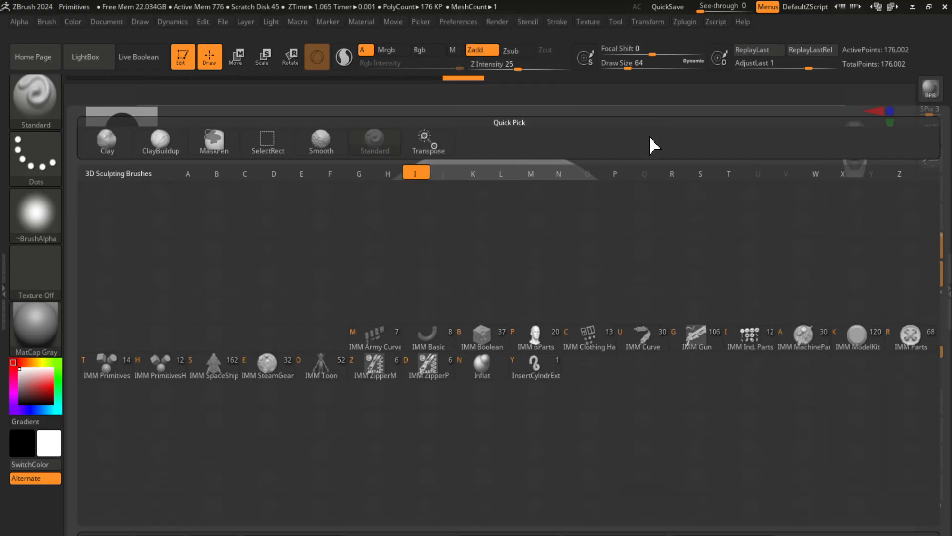
key(Escape)
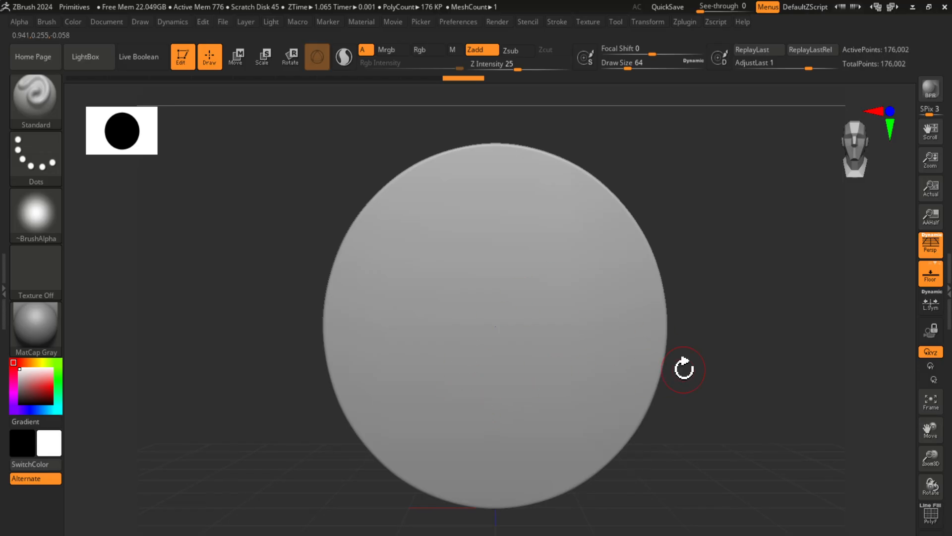
Step: Delete the disc's lower subdivision levels and check its mesh density in wireframe
click(945, 283)
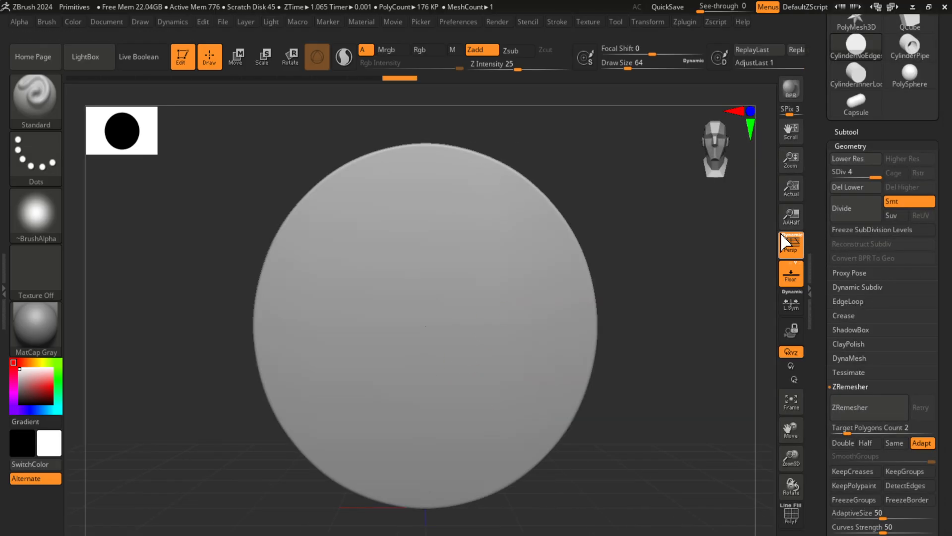
drag(677, 296, 671, 277)
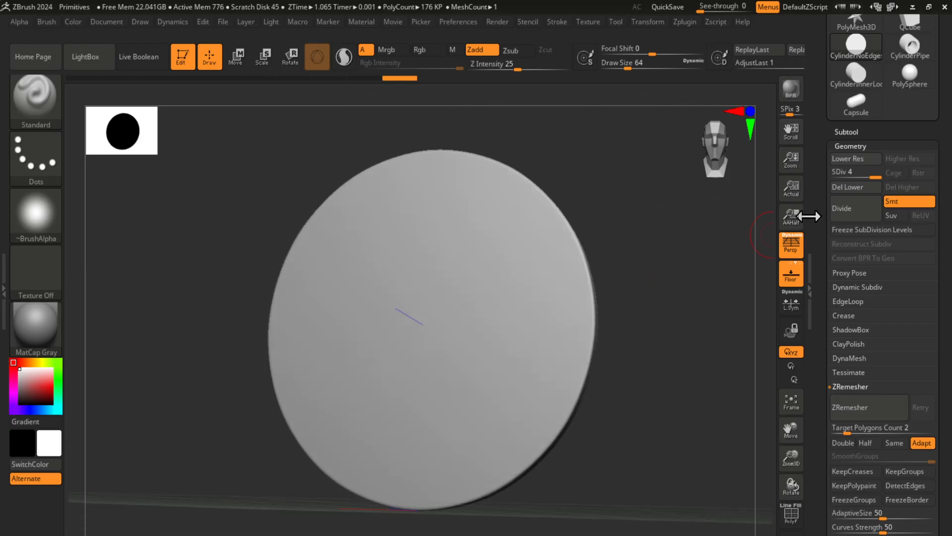
click(848, 187)
drag(655, 310, 617, 340)
key(shift+f)
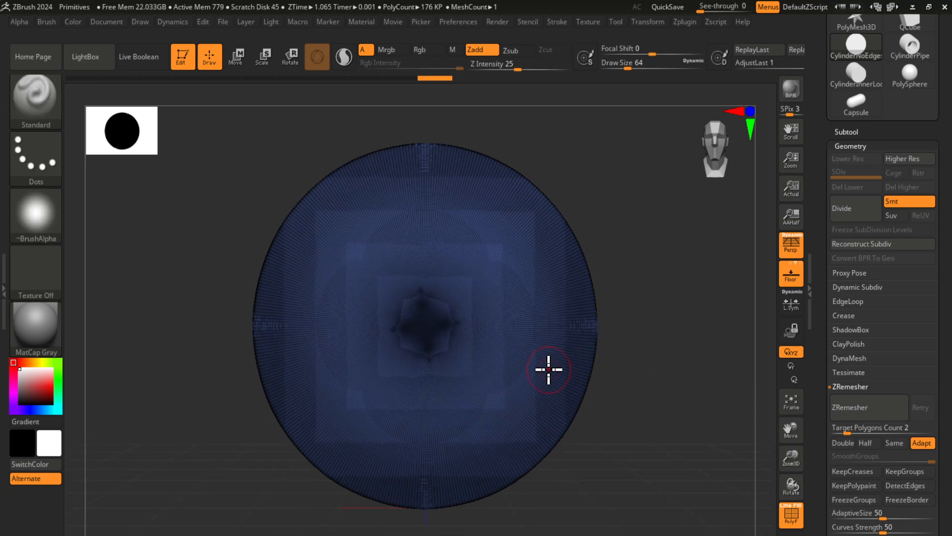
key(shift+f)
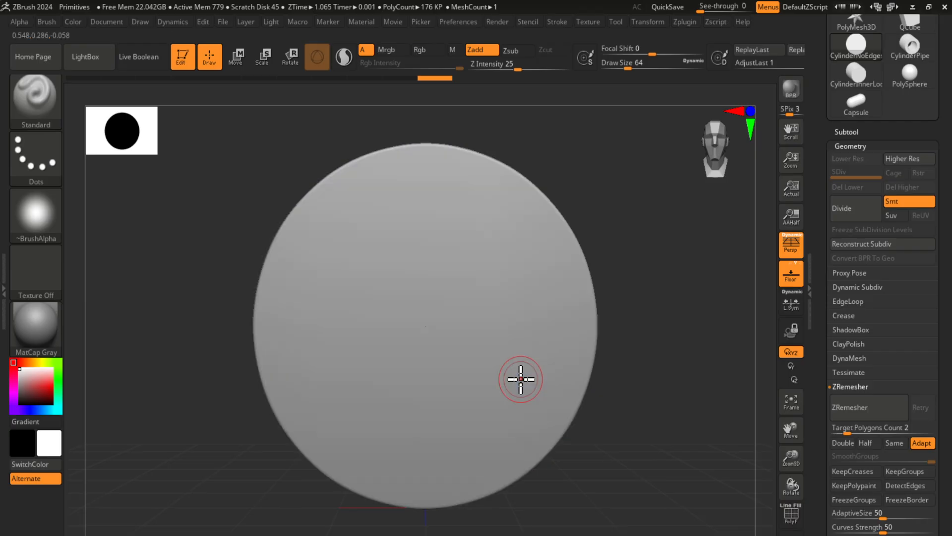
Step: Insert a Cylinder Pipe with the IMM Primitives brush at the centre of the disc's front face
key(b)
key(i)
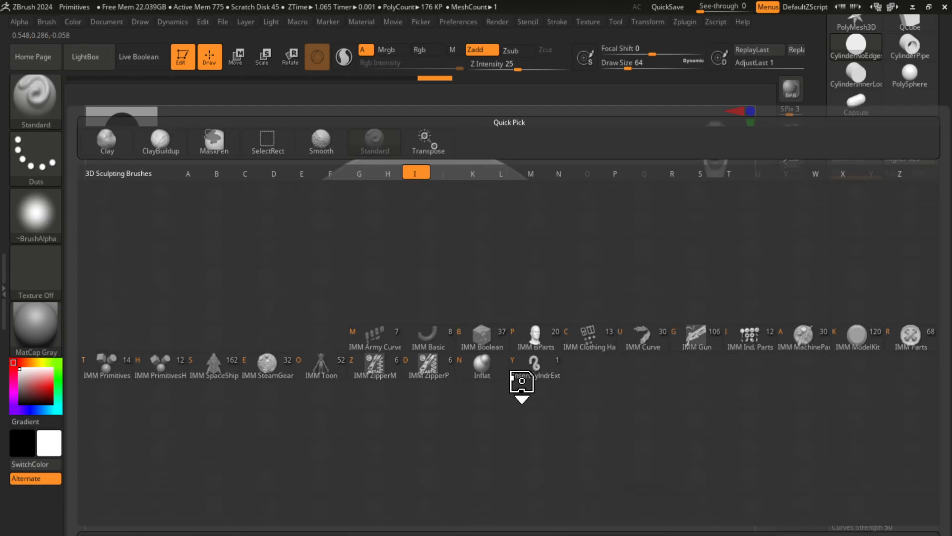
key(t)
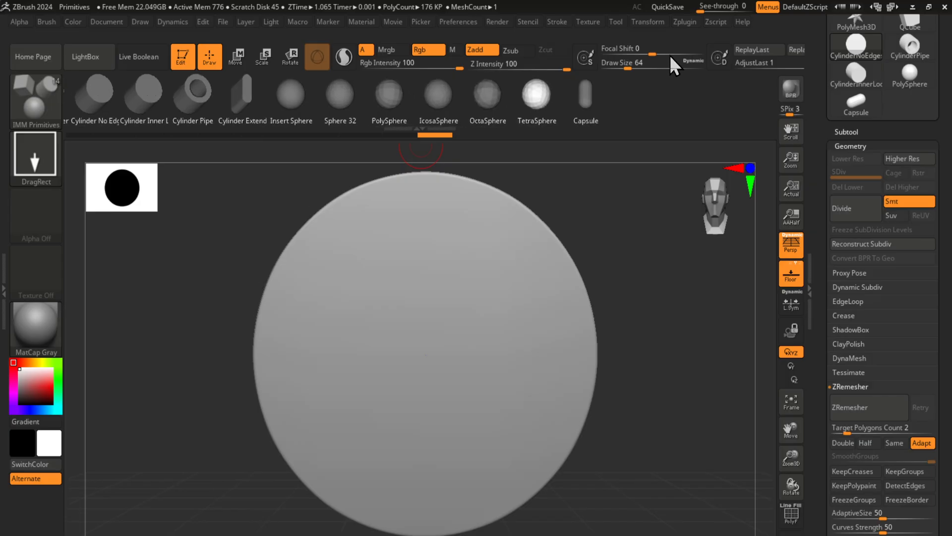
scroll(533, 96, up, 5)
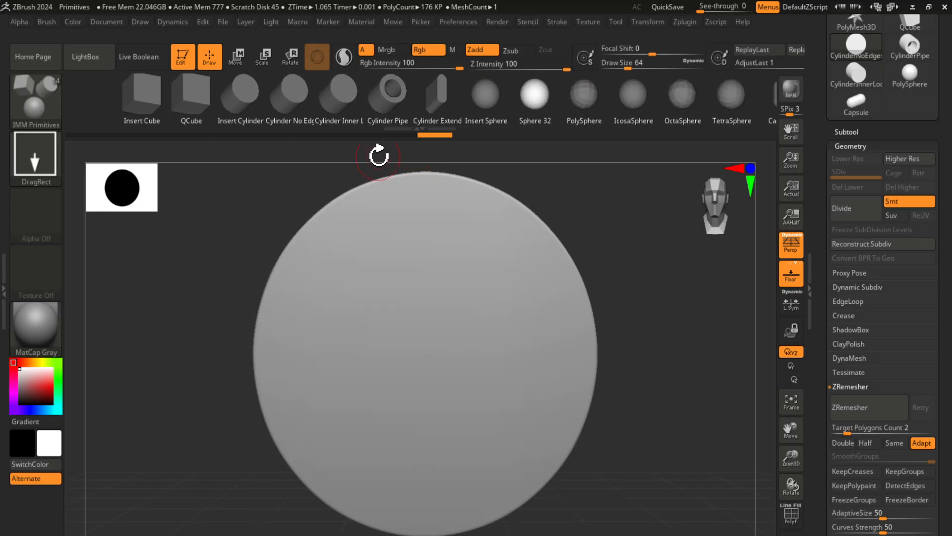
click(386, 105)
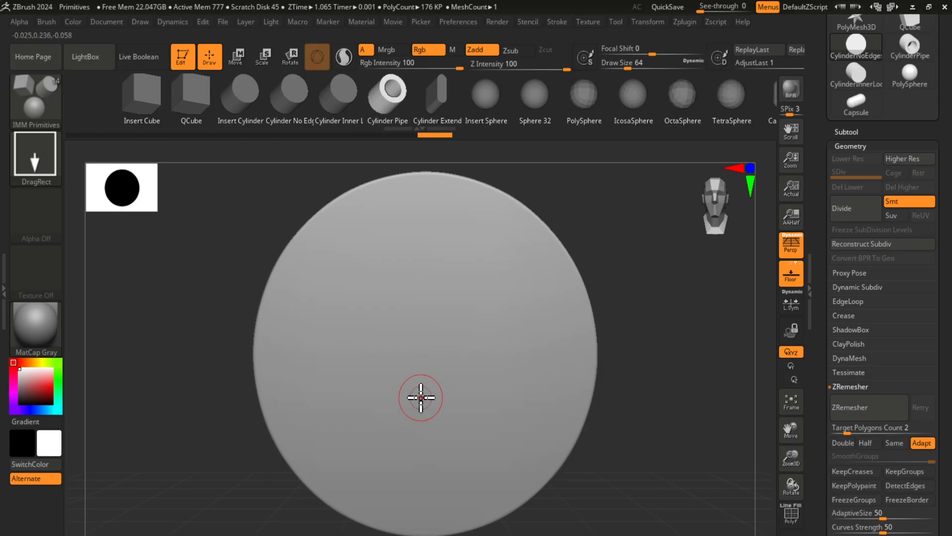
drag(430, 352, 694, 473)
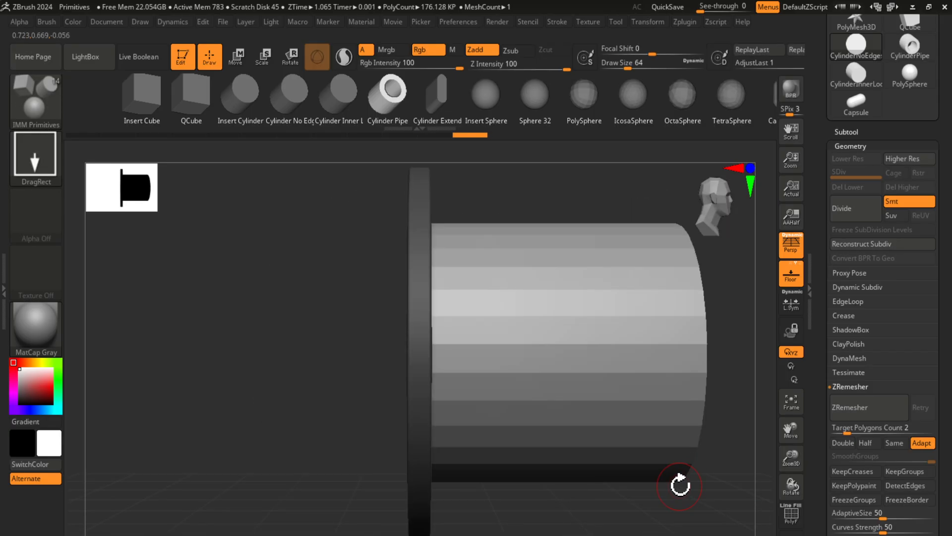
drag(647, 506, 617, 512)
Step: Scale the inserted pipe down along its Z axis into a flat ring and shift it off the disc's centre
key(r)
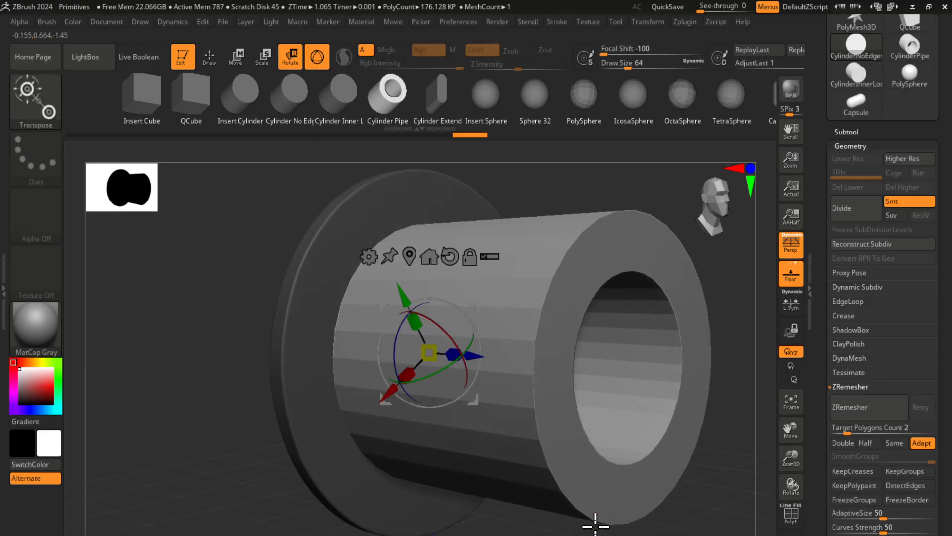
drag(333, 489, 286, 428)
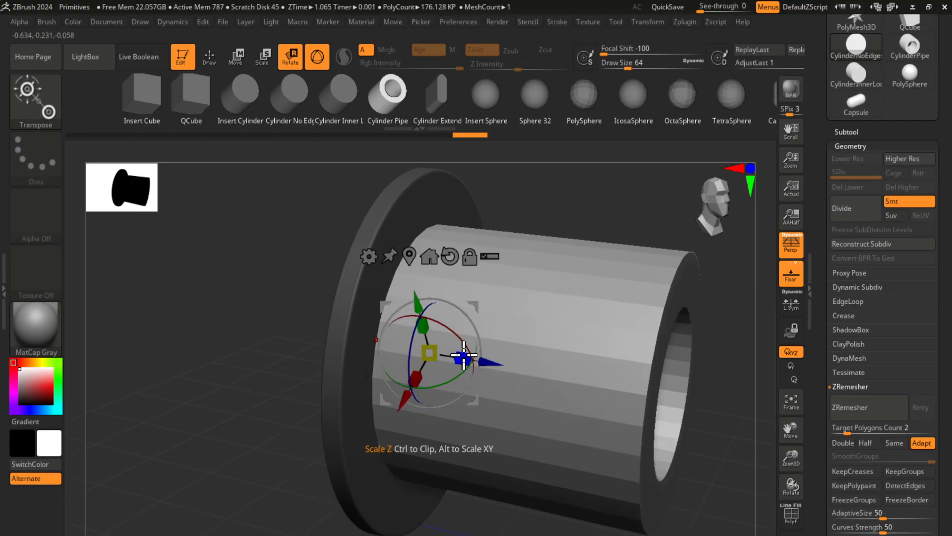
drag(453, 355, 310, 372)
drag(640, 404, 564, 407)
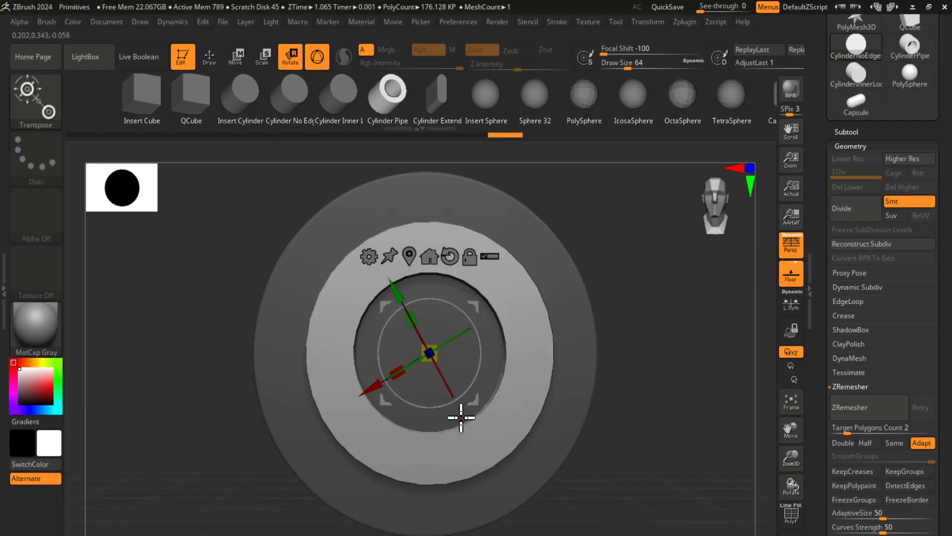
mouse_move(462, 418)
mouse_down()
mouse_move(427, 389)
mouse_move(438, 388)
mouse_move(451, 425)
mouse_up()
key(q)
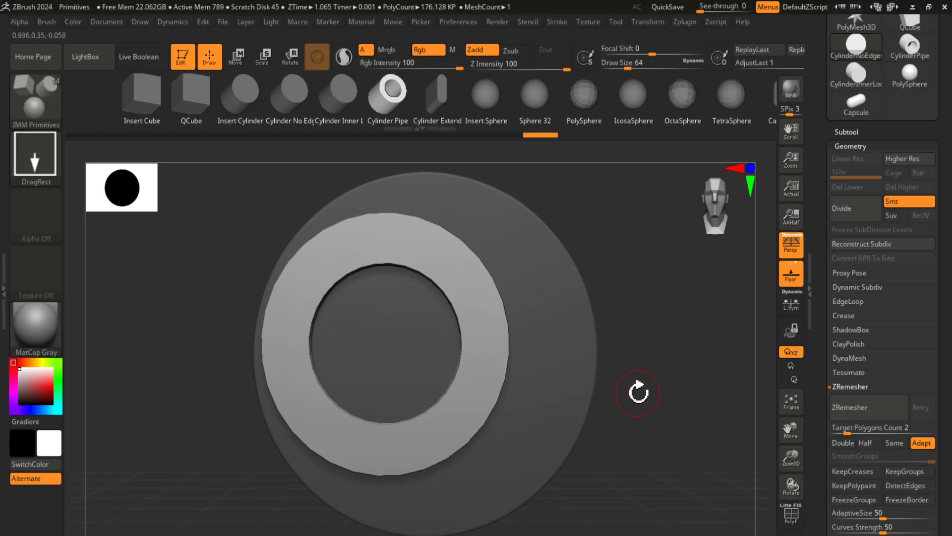
Step: Split the unmasked ring from the disc into its own subtool and make the ring subtool active
click(846, 132)
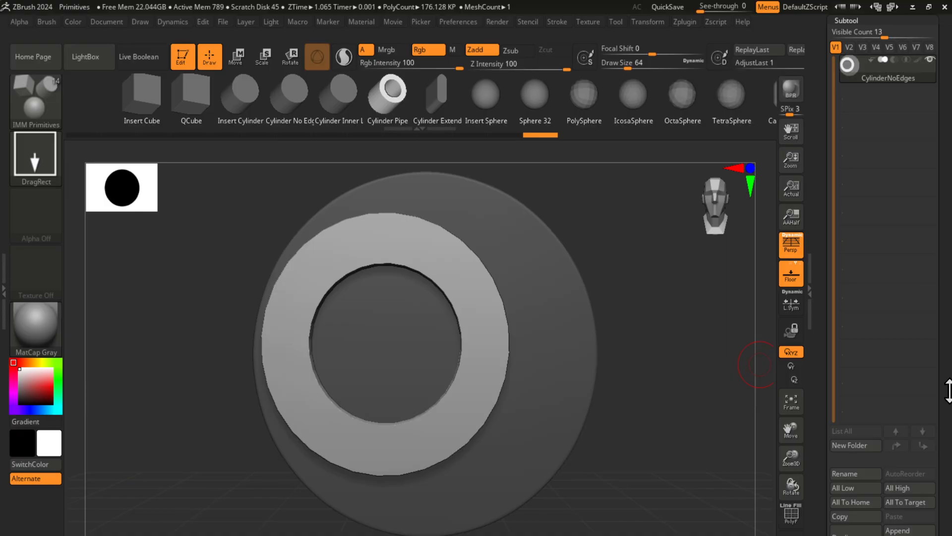
drag(948, 390, 913, 351)
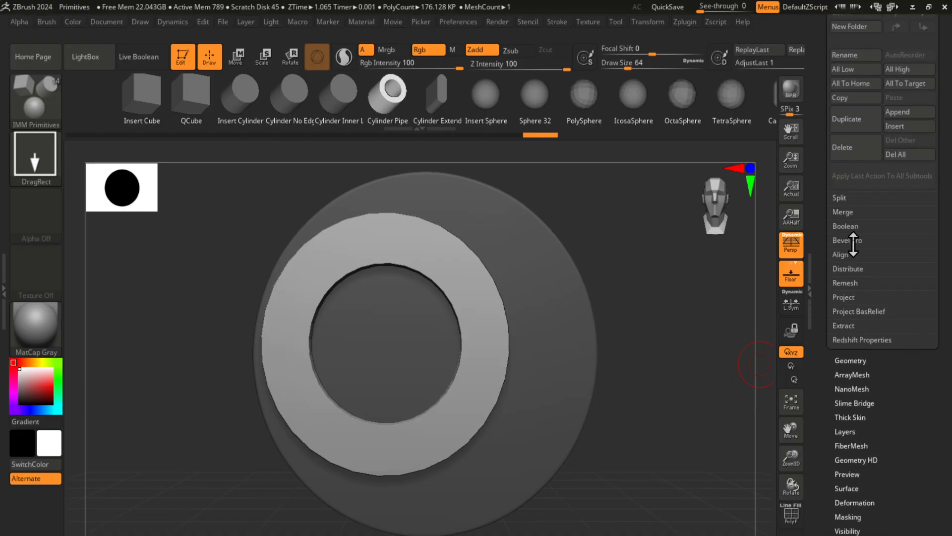
click(840, 197)
click(901, 269)
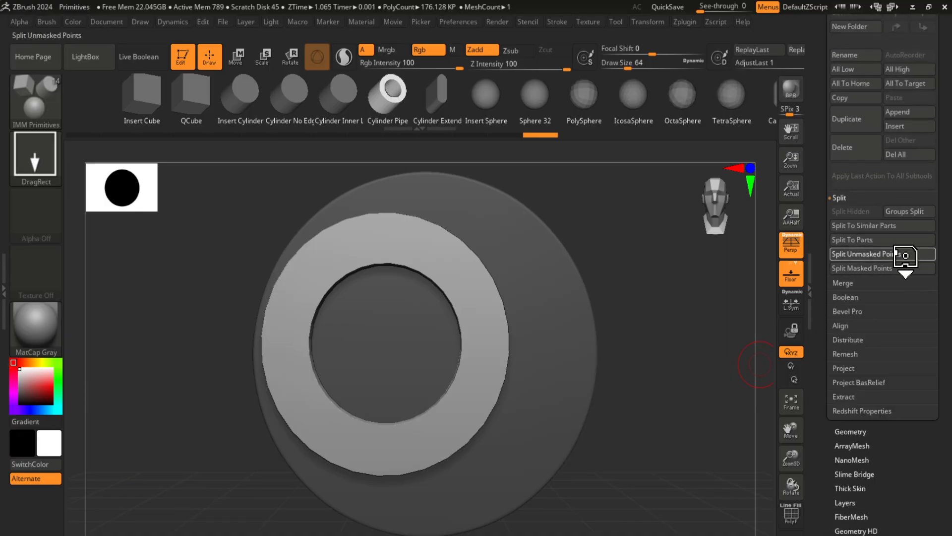
drag(941, 232, 950, 369)
click(854, 254)
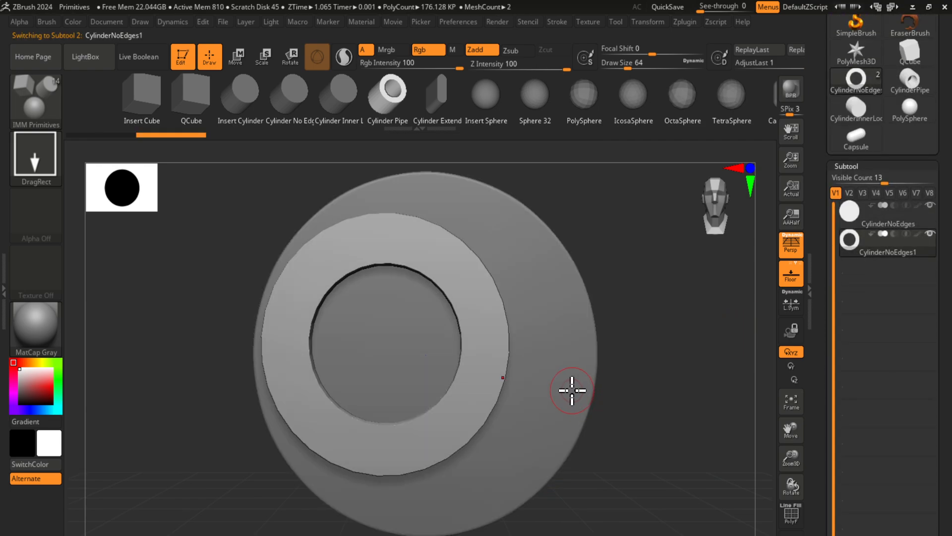
Step: Move the ring subtool back to the middle of the disc, keeping it as the active subtool
key(w)
drag(446, 405, 491, 433)
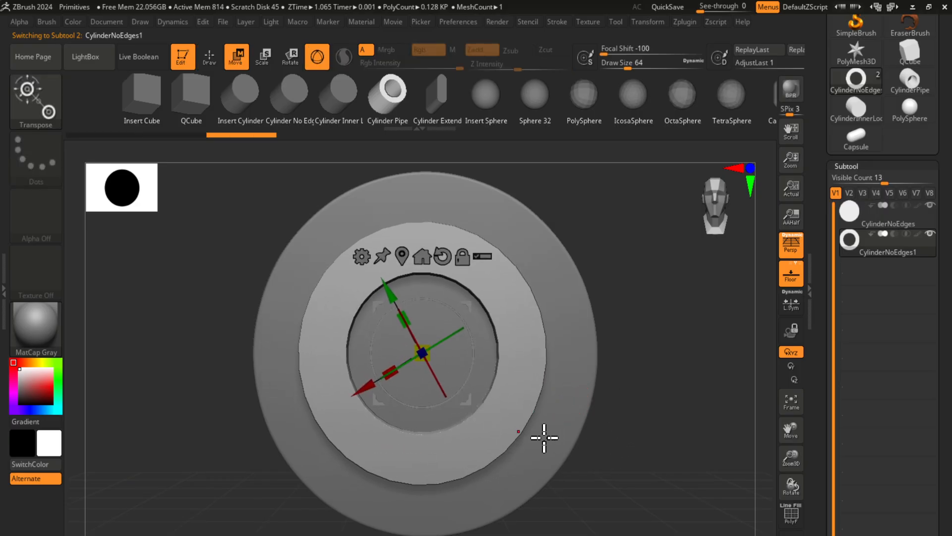
alt+click(579, 388)
alt+click(502, 389)
key(q)
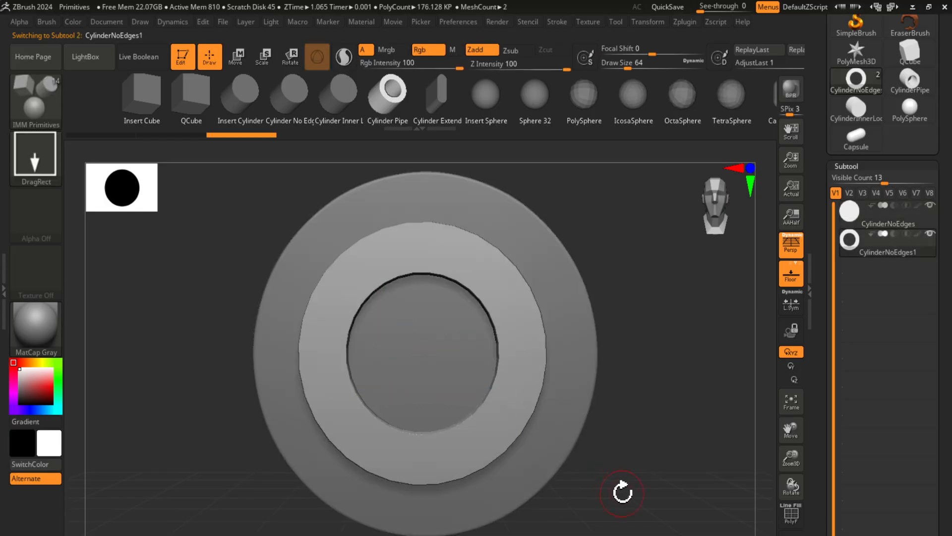
Step: Activate the disc subtool and apply the transform gizmo's home function to it
alt+click(553, 445)
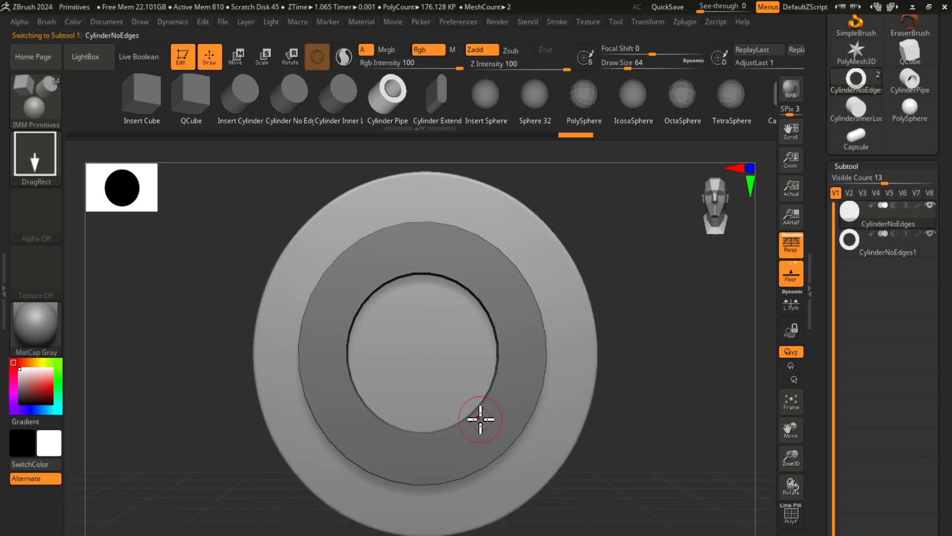
key(w)
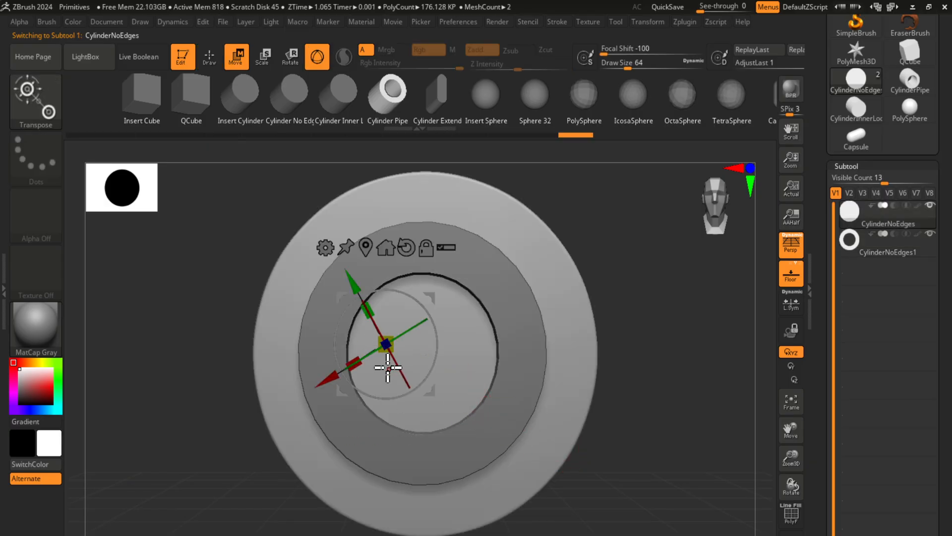
click(383, 250)
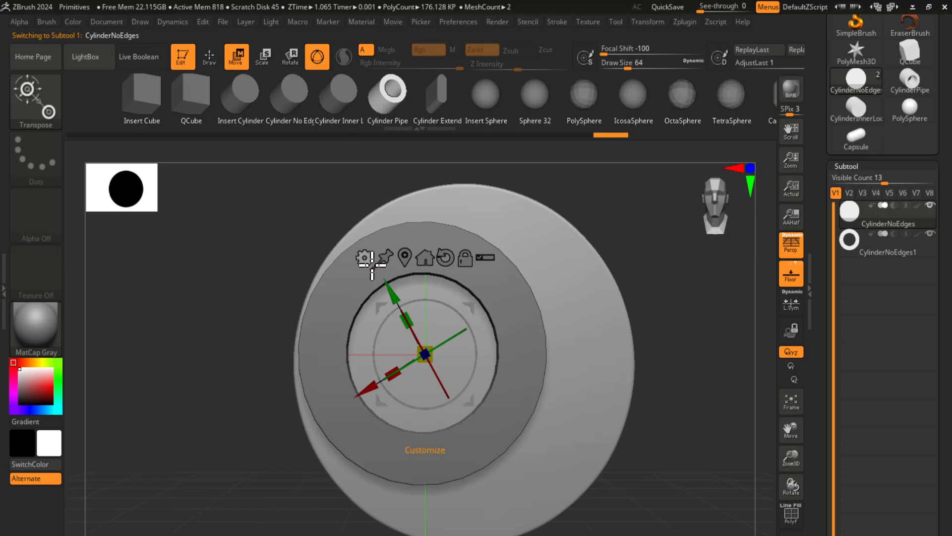
drag(949, 231, 951, 202)
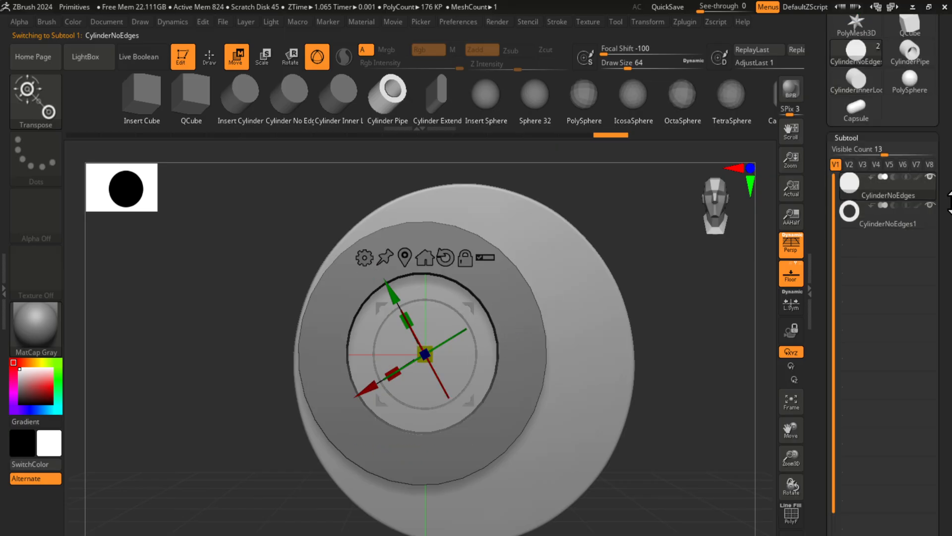
Step: Activate the ring subtool, centre the transform gizmo on it and send its mesh to the world axis
click(849, 214)
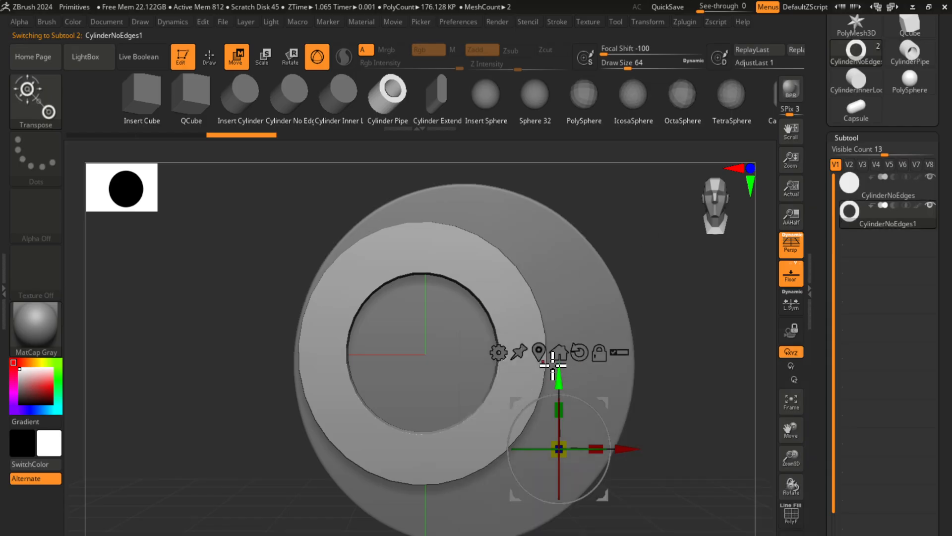
click(540, 354)
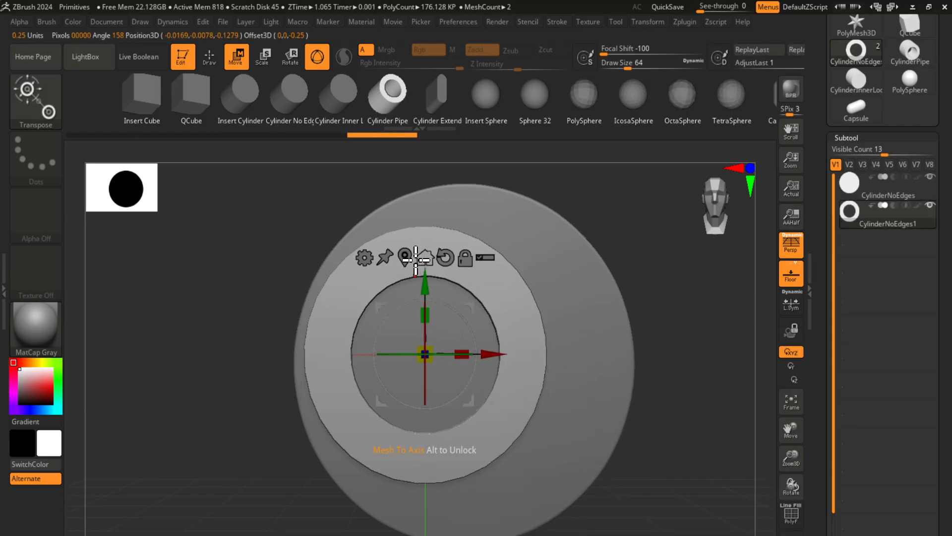
mouse_move(689, 357)
mouse_down()
mouse_move(656, 284)
mouse_move(684, 355)
mouse_up()
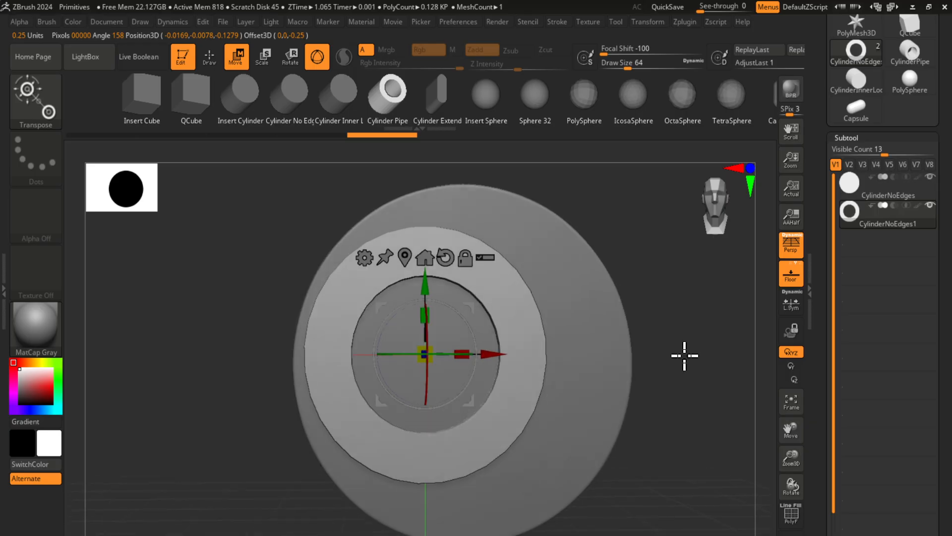
Step: Centre the gizmo on the disc subtool and move the disc until it is concentric with the ring
click(853, 194)
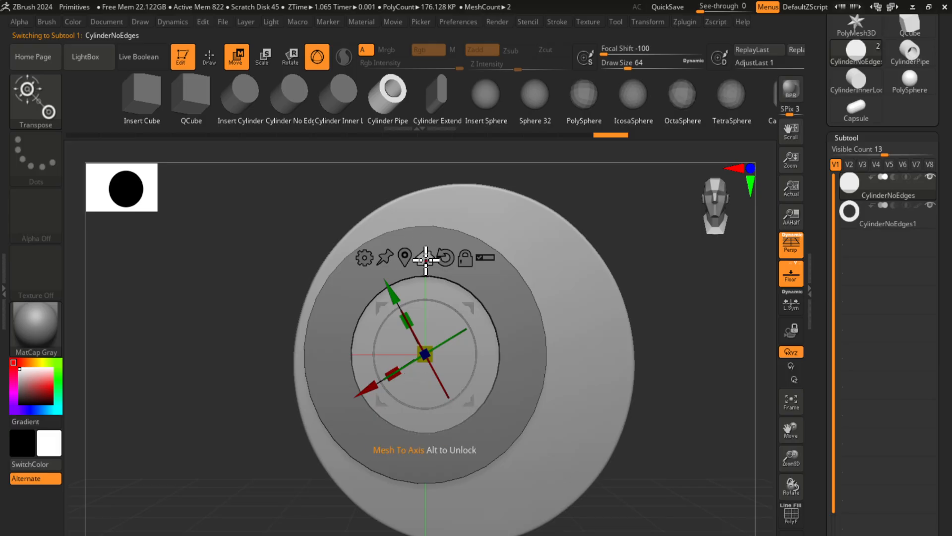
click(407, 257)
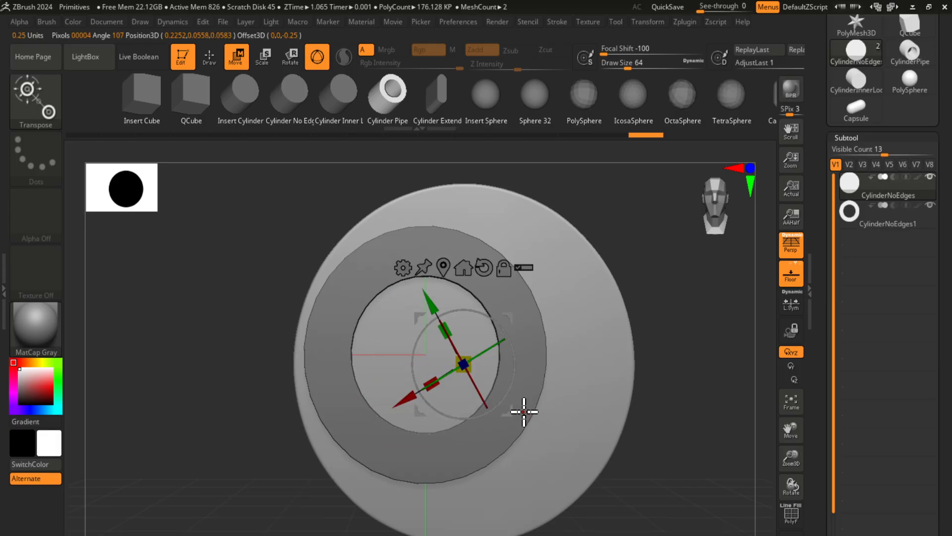
drag(518, 409, 469, 395)
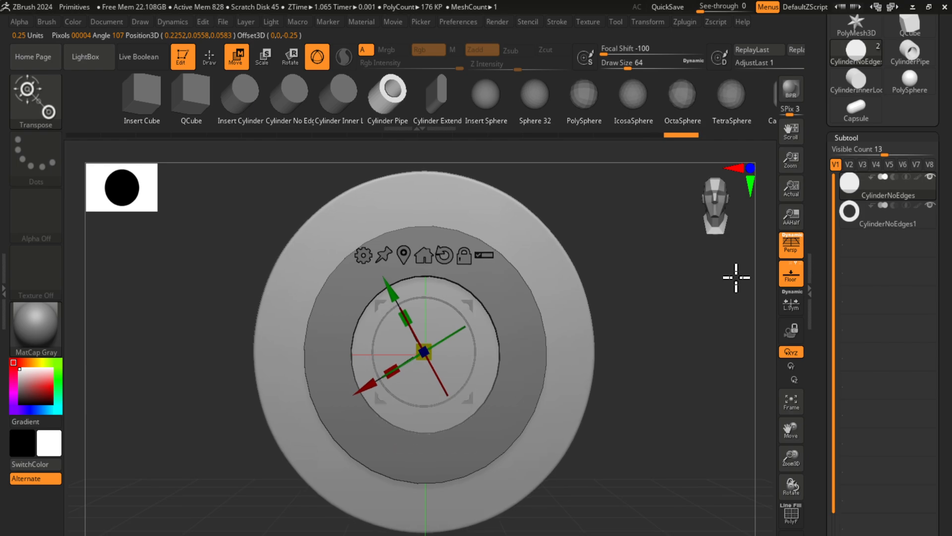
Step: Activate the ring subtool and scale it up uniformly until it covers the disc's outer edge
click(856, 208)
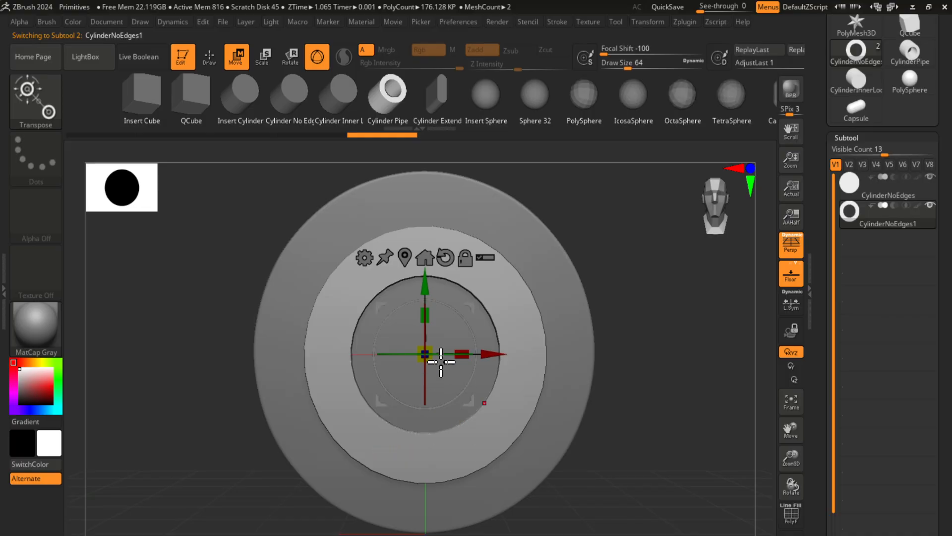
drag(432, 365, 508, 396)
key(q)
mouse_move(620, 432)
mouse_down()
mouse_move(665, 387)
mouse_move(682, 408)
mouse_up()
Step: Slim the ring's walls by applying a negative Inflate deformation to it
scroll(920, 192, down, 10)
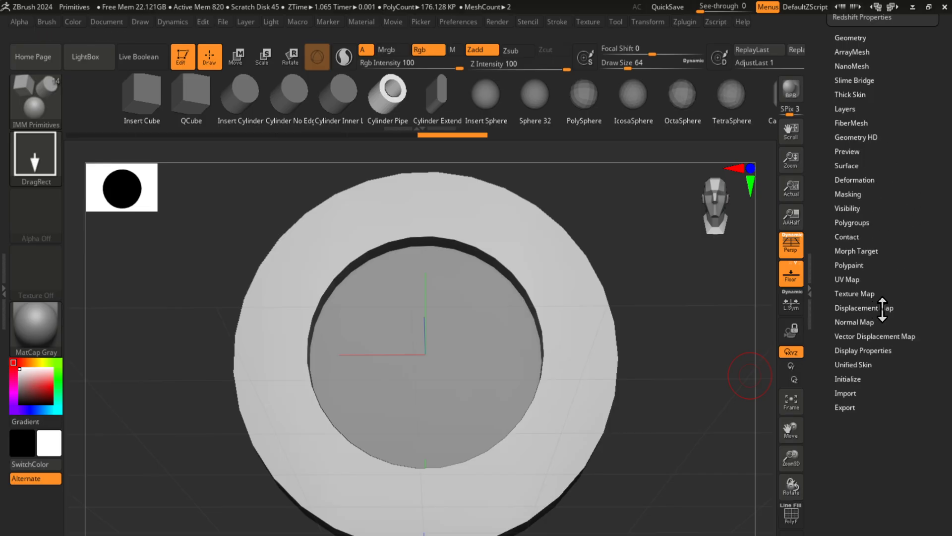
click(862, 179)
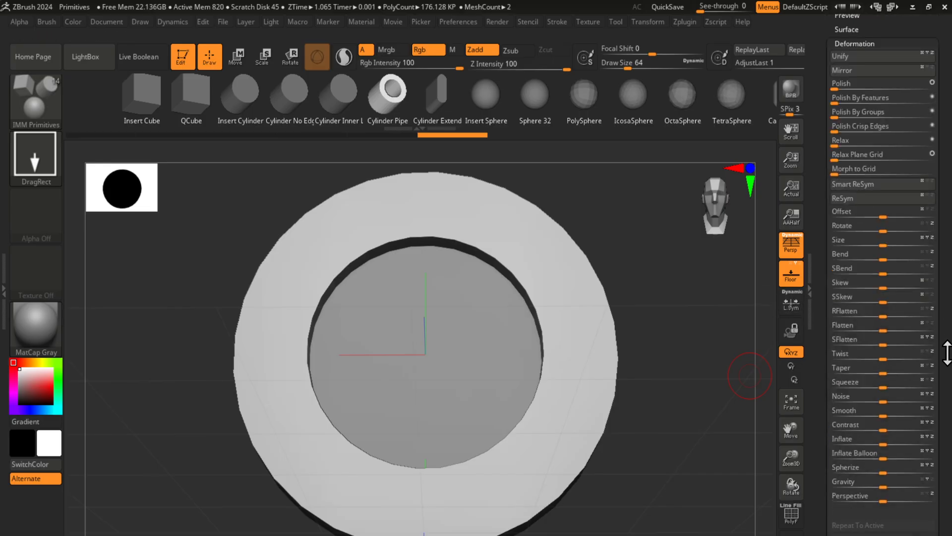
drag(883, 441, 833, 453)
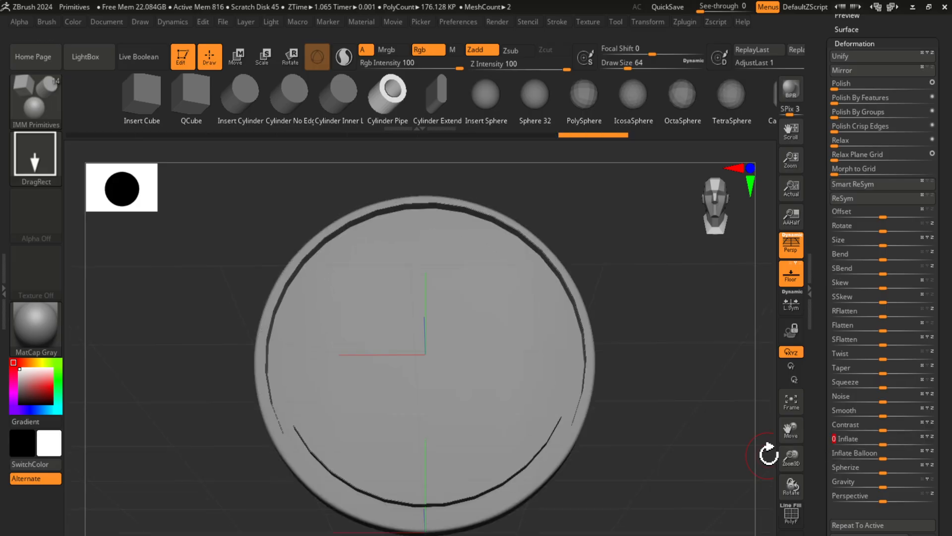
Step: Move the ring along its Z axis until it stands clear of the disc's face
mouse_move(693, 451)
mouse_down()
mouse_move(737, 462)
mouse_move(729, 477)
mouse_move(708, 450)
mouse_up()
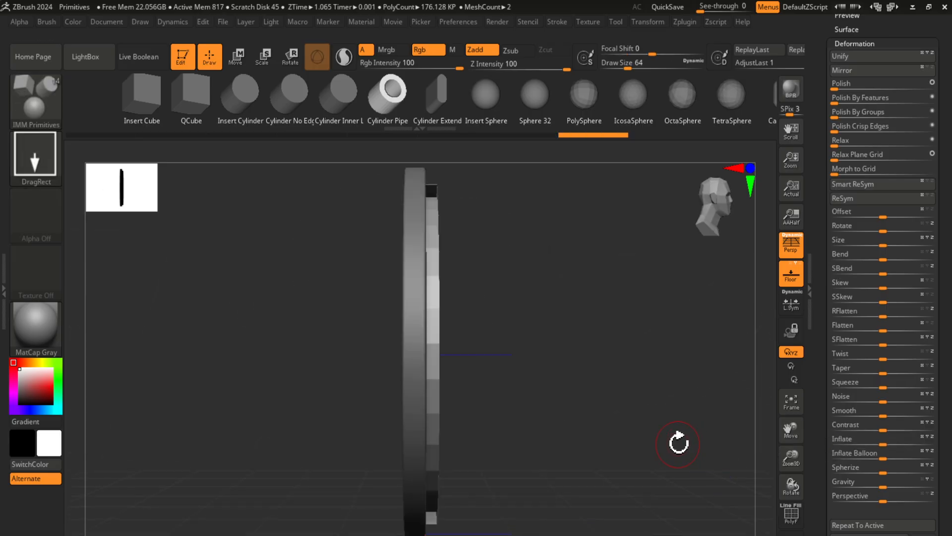
key(w)
drag(350, 357, 372, 355)
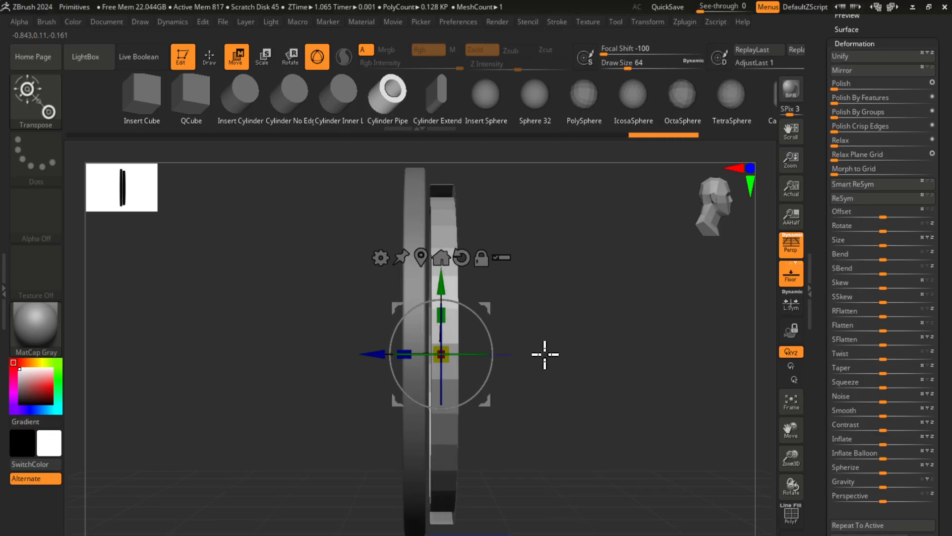
drag(544, 352, 516, 365)
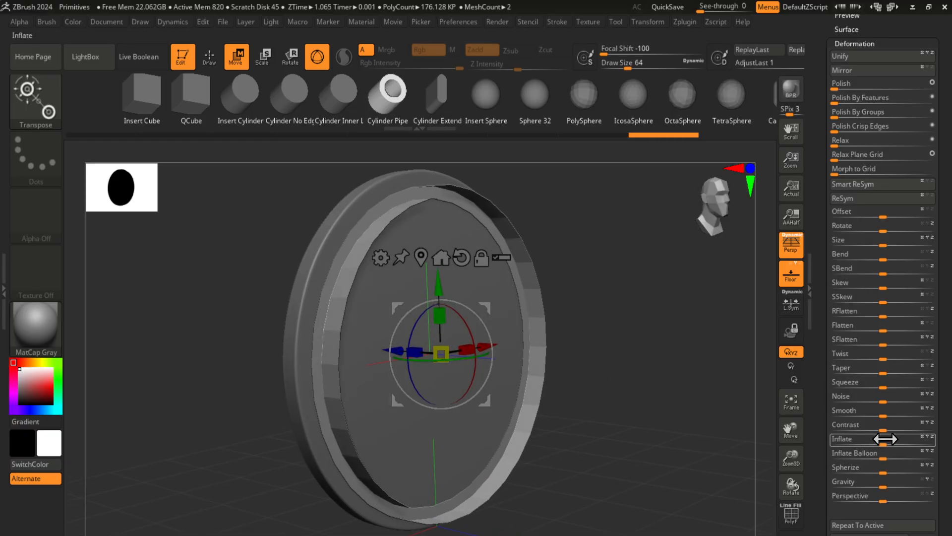
Step: Apply a positive Inflate deformation to the ring, then refit its size and Z position against the disc's face
drag(885, 438, 914, 442)
drag(741, 460, 539, 450)
drag(441, 354, 11, 388)
drag(408, 362, 332, 372)
drag(689, 379, 576, 379)
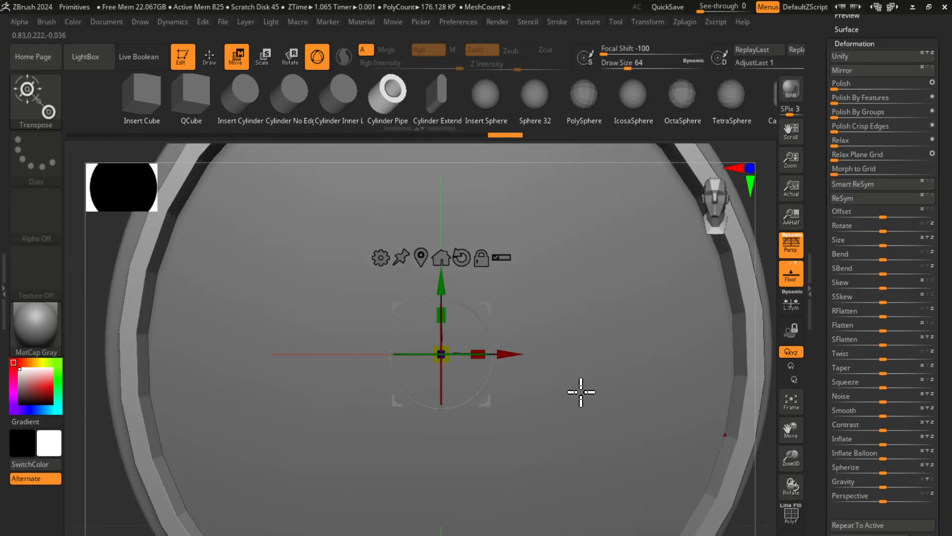
key(f)
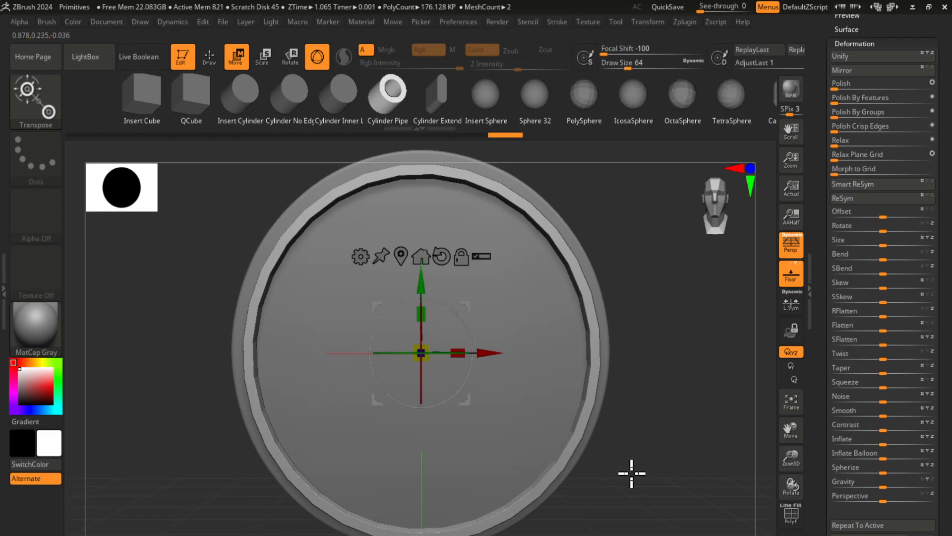
Step: Subdivide the ring twice to smooth its shape
key(q)
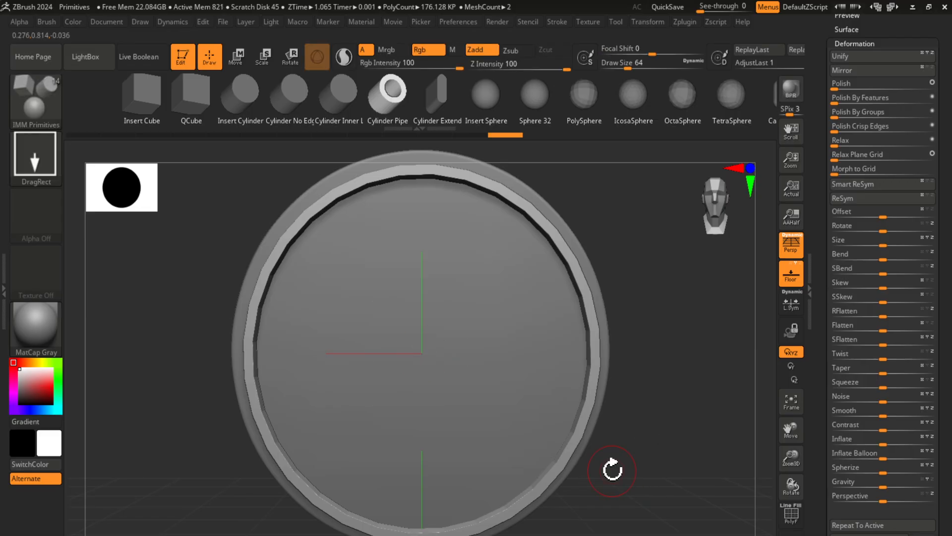
key(ctrl+d)
key(ctrl+d)
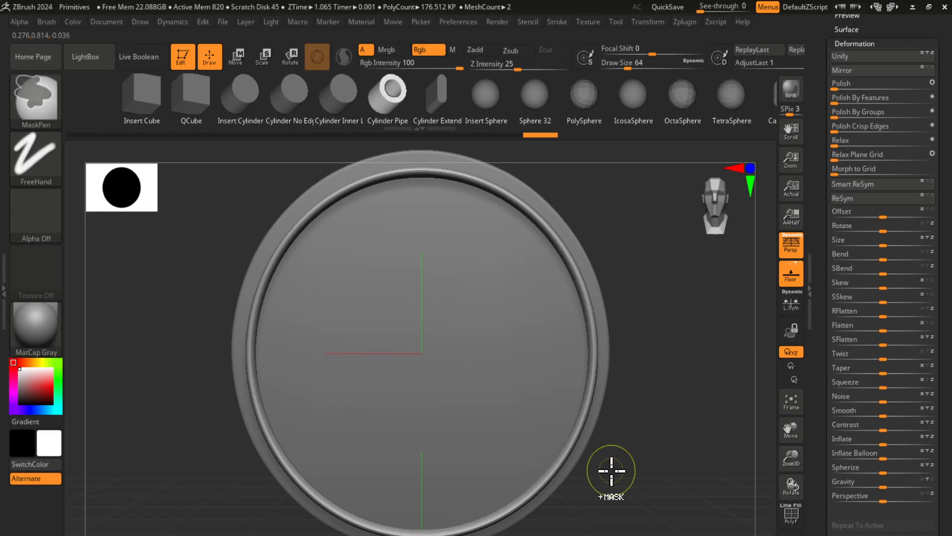
Step: Re-centre the ring over the disc and scale it up uniformly until it is wider than the disc
key(w)
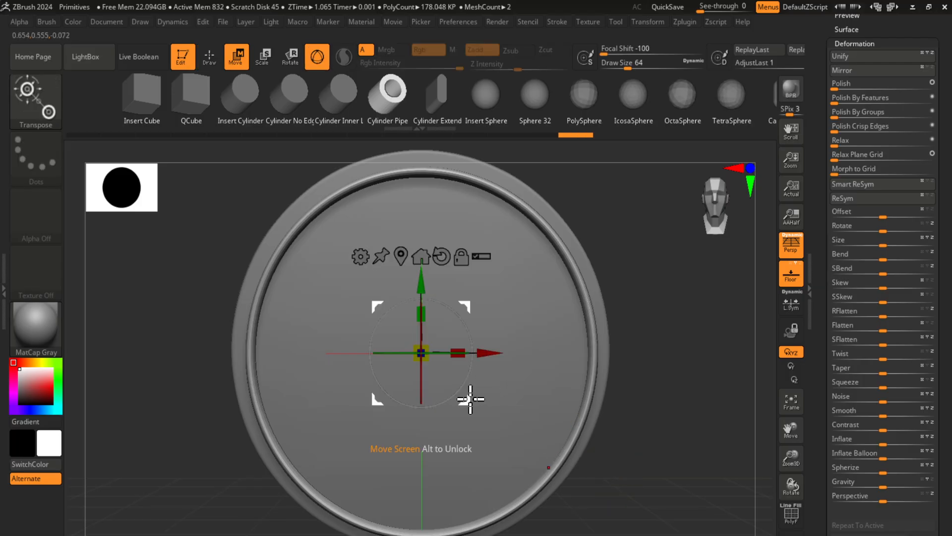
drag(471, 395, 470, 395)
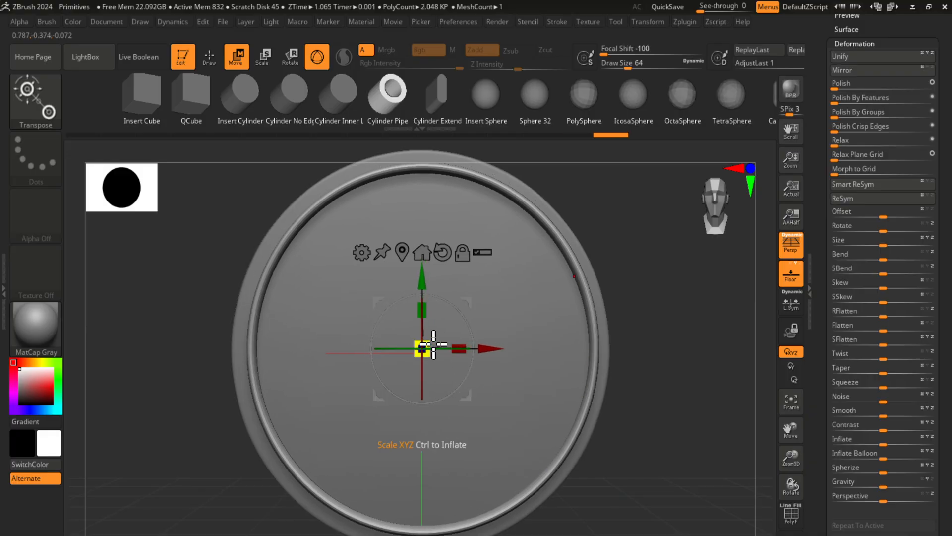
drag(431, 344, 455, 351)
drag(631, 455, 641, 409)
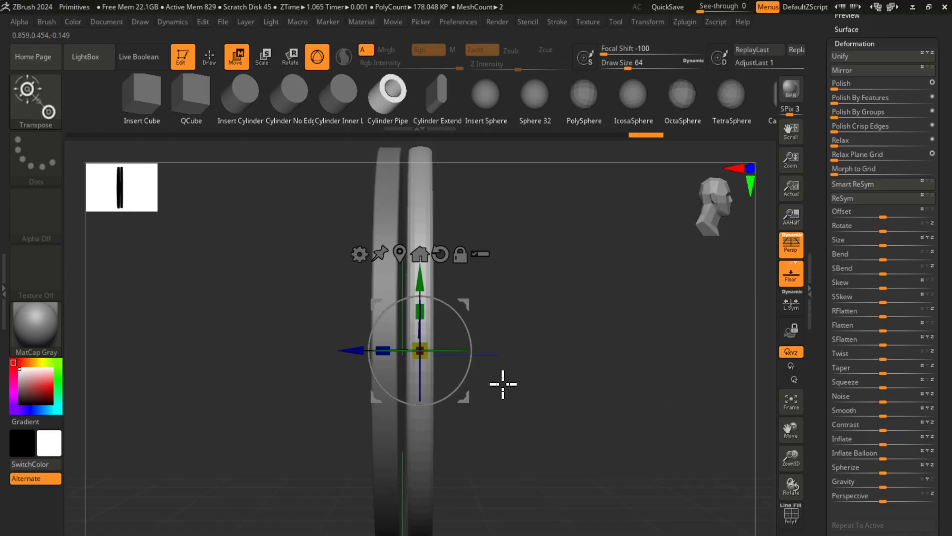
drag(420, 350, 493, 340)
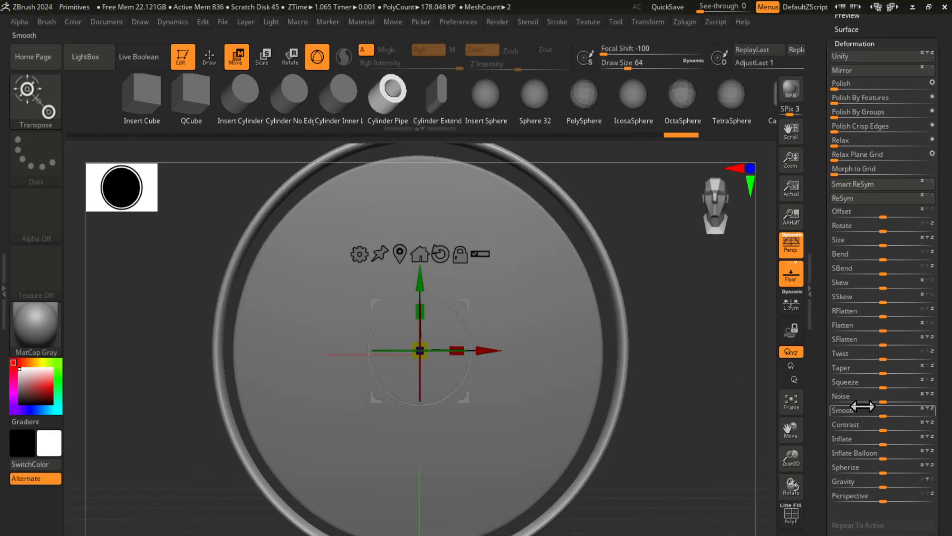
Step: Thicken the ring with the Inflate deformation and fine-tune its position and size around the disc
mouse_move(869, 440)
mouse_down()
mouse_move(899, 441)
mouse_move(883, 440)
mouse_up()
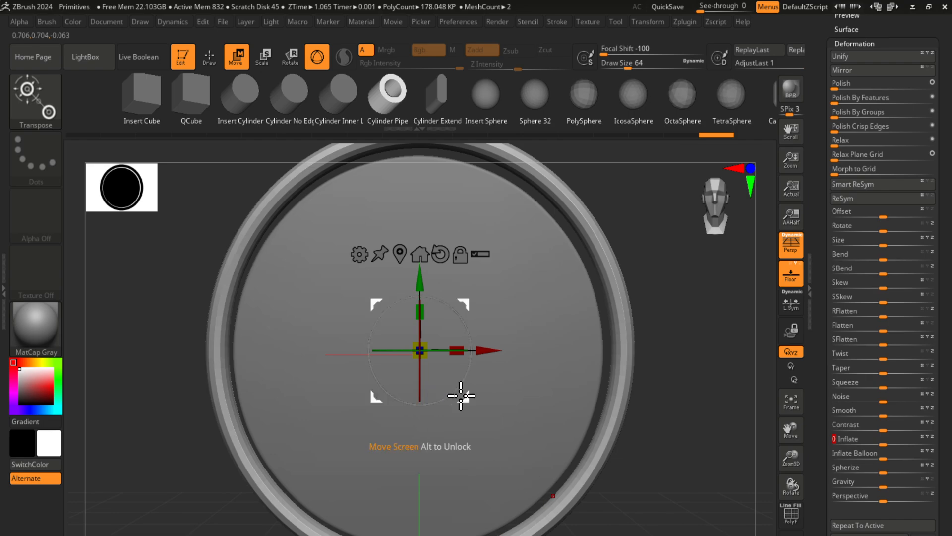
drag(461, 396, 457, 398)
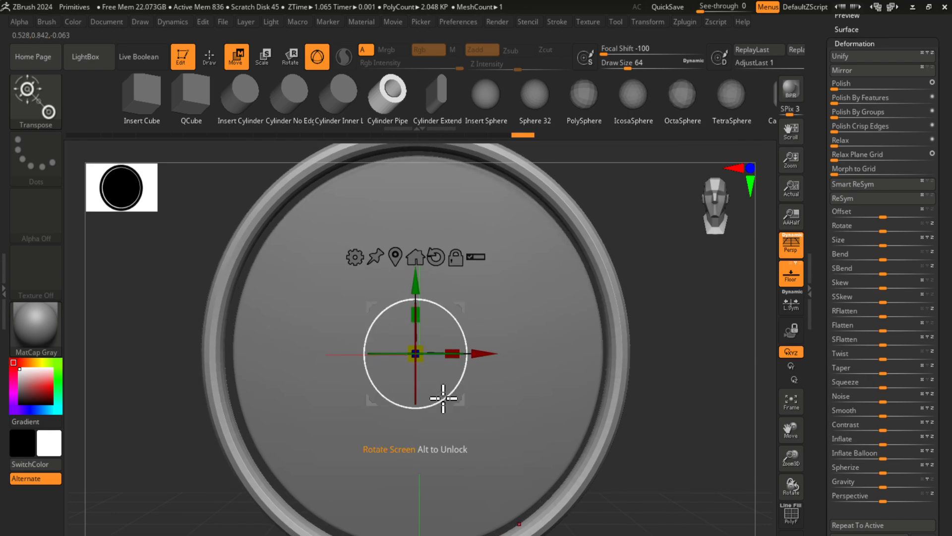
drag(419, 348, 416, 348)
Step: Move the ring along its Z axis until it wraps around the disc's edge as a rim
drag(663, 496, 627, 460)
drag(339, 356, 305, 355)
shift+drag(613, 388, 531, 361)
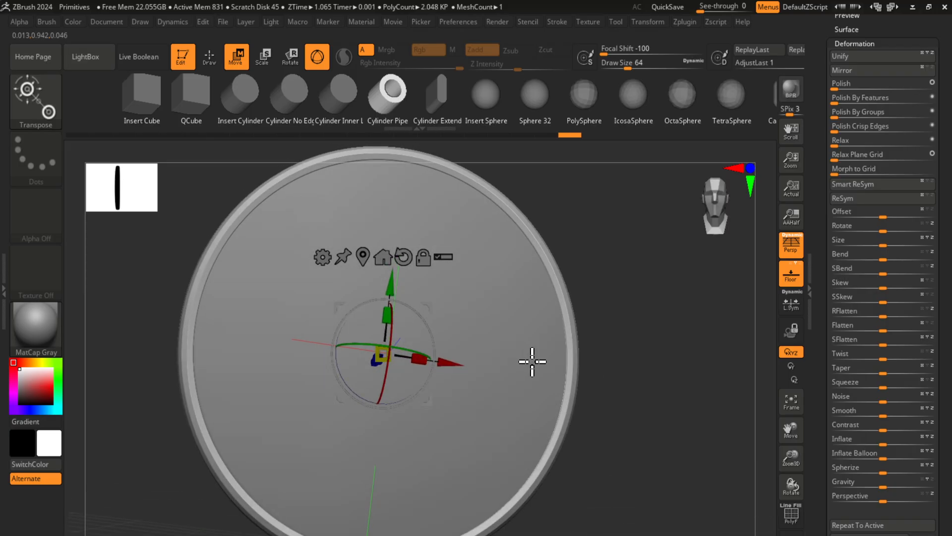
drag(634, 400, 581, 276)
drag(414, 435, 405, 424)
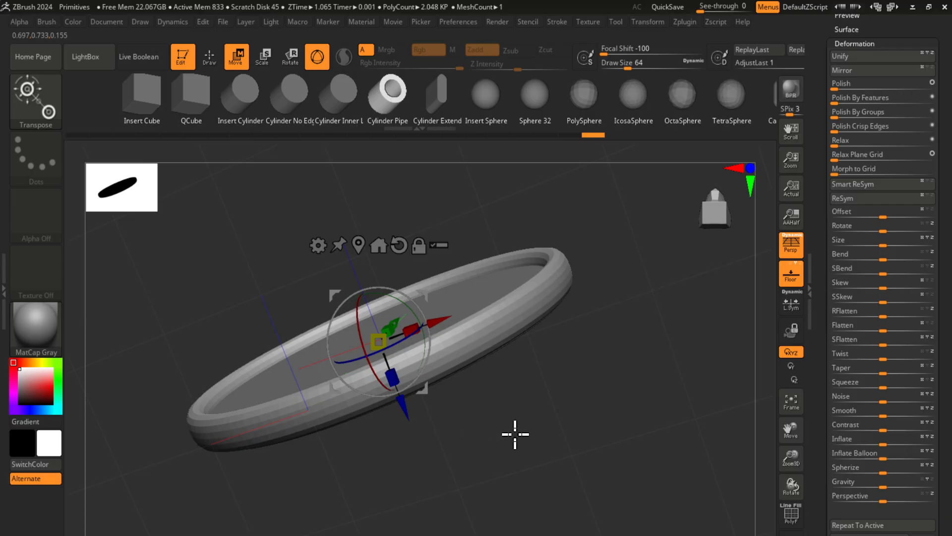
drag(515, 433, 532, 470)
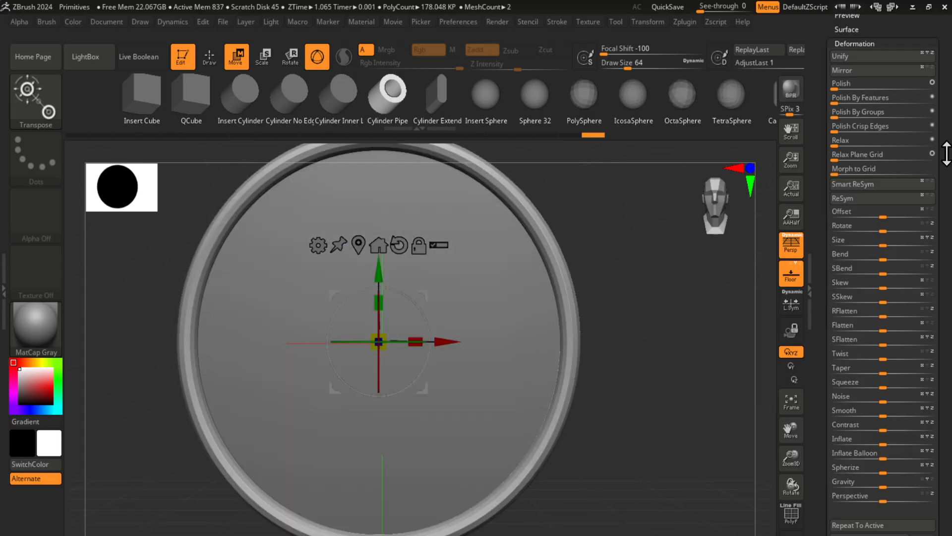
Step: Open the subtool list and try to duplicate the subdivided ring with the transform gizmo
drag(946, 154, 949, 307)
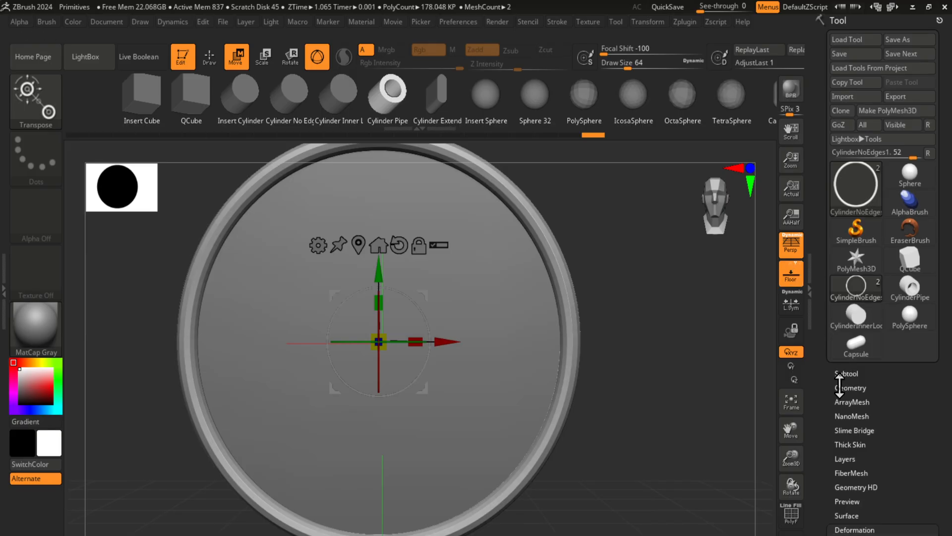
scroll(850, 374, down, 1)
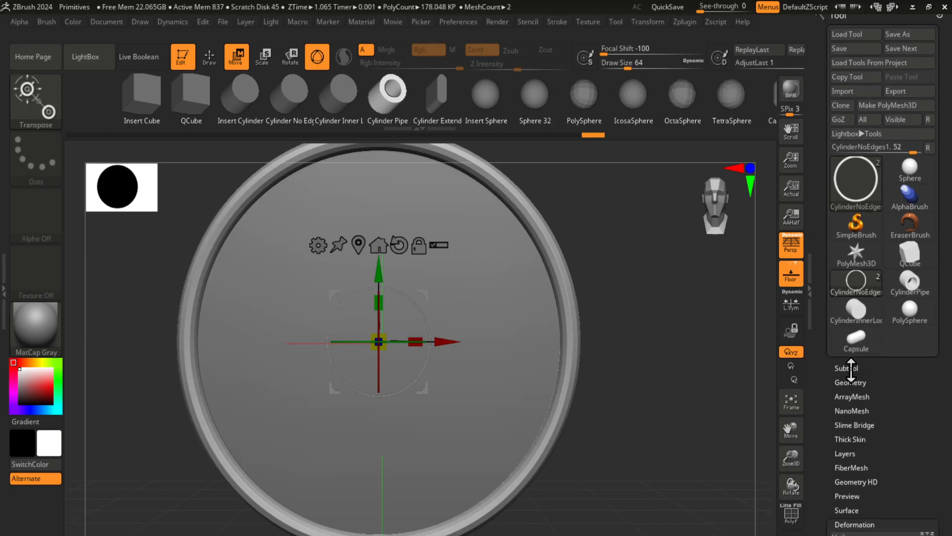
click(851, 368)
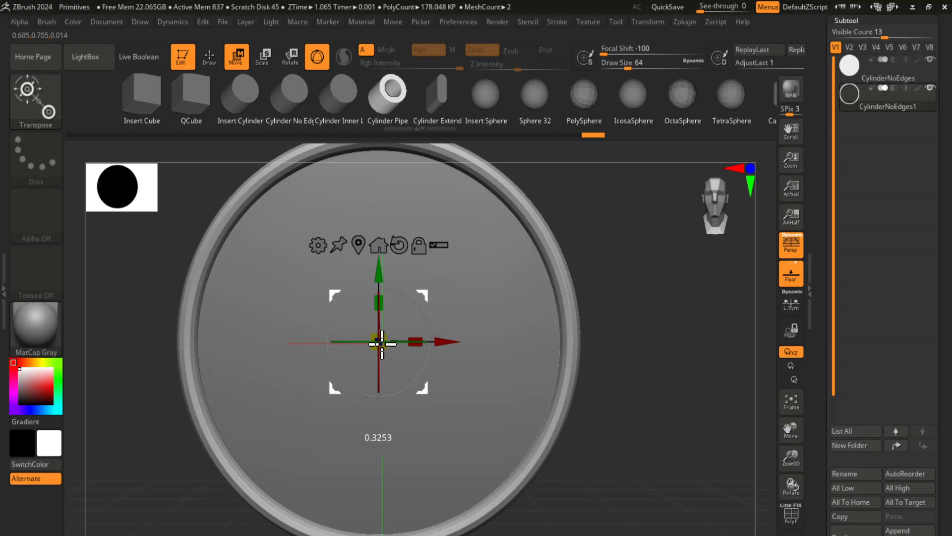
ctrl+drag(393, 372, 405, 377)
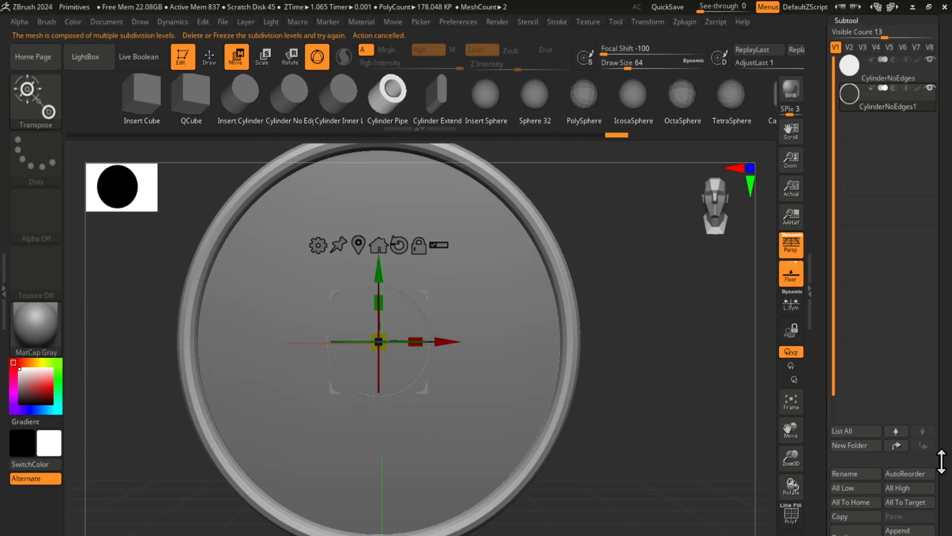
Step: Set the ring to subdivision level 1 and delete its higher subdivision levels
scroll(941, 461, down, 10)
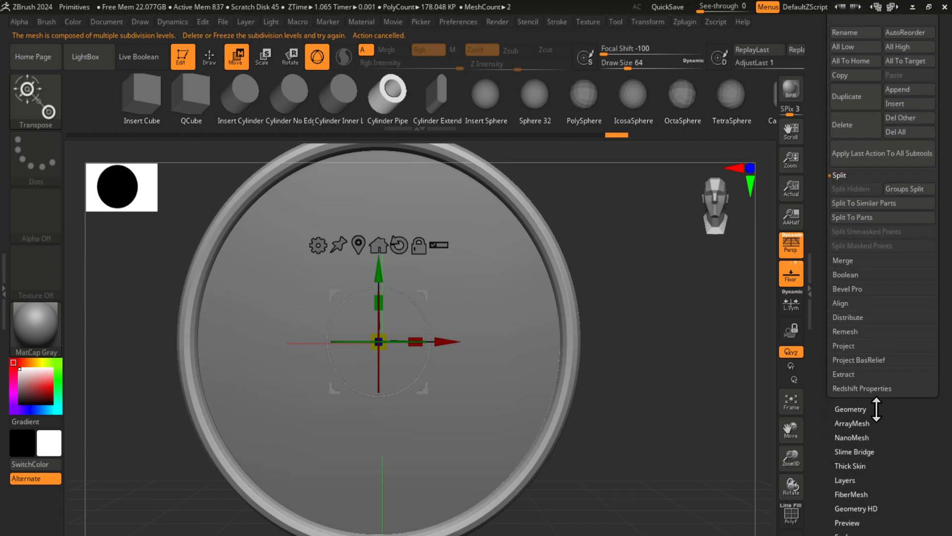
click(876, 409)
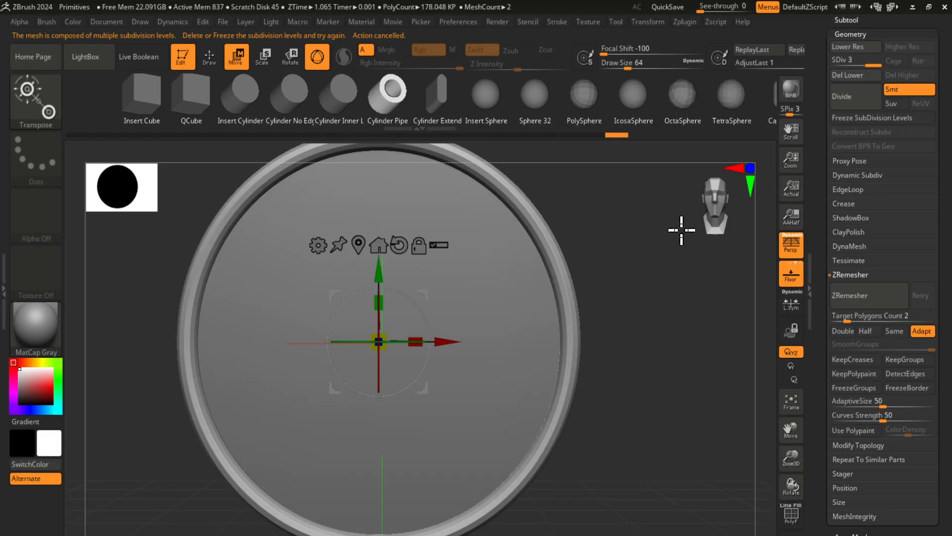
drag(874, 58, 814, 72)
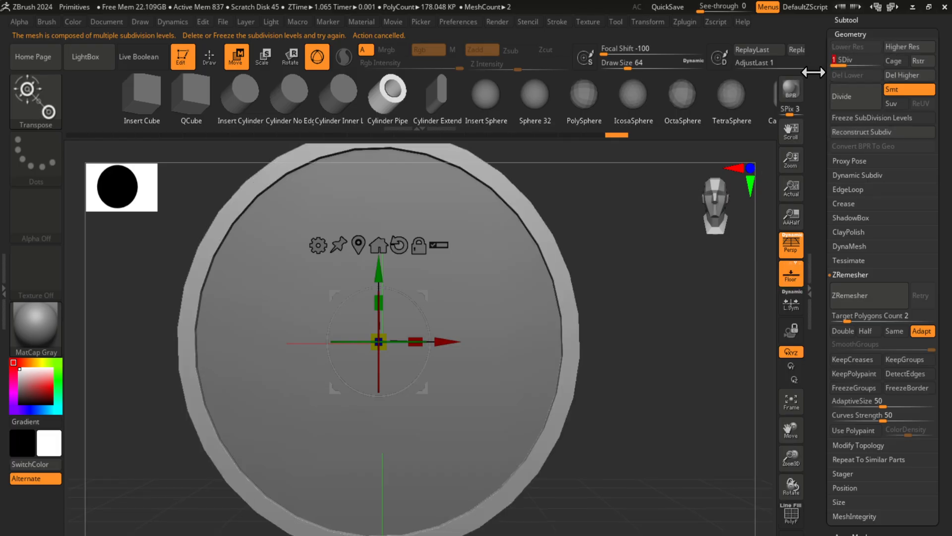
click(902, 75)
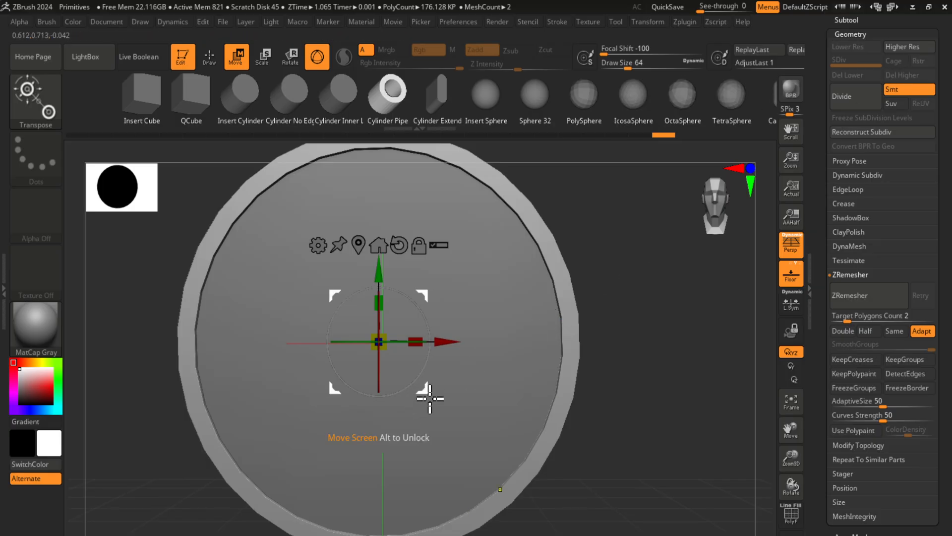
Step: Duplicate the ring with the transform gizmo, and scale and center the copy as a smaller ring just inside the outer rim
drag(430, 393, 414, 374)
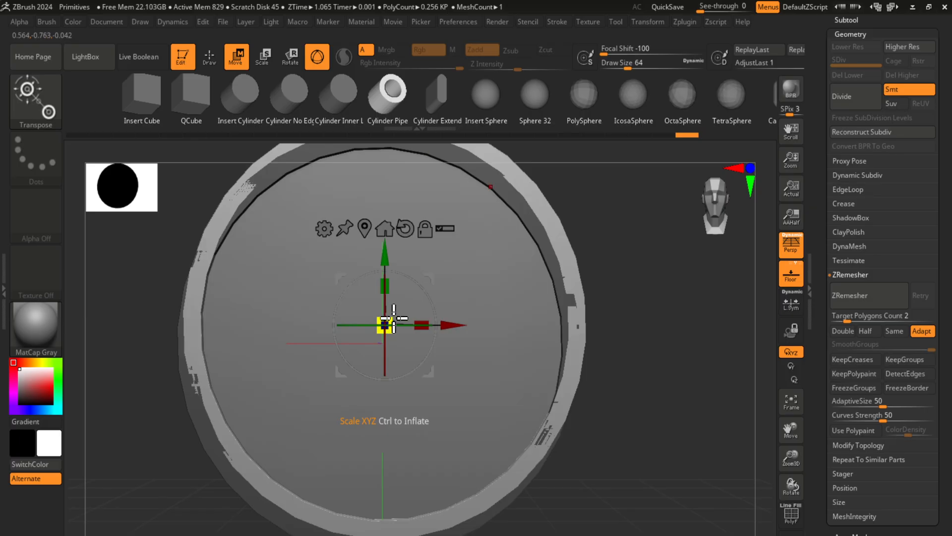
drag(393, 321, 351, 355)
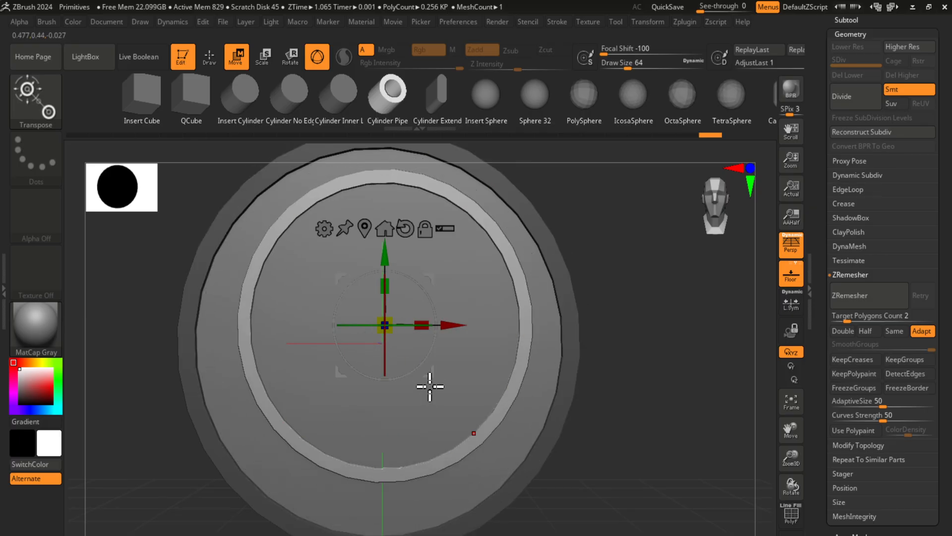
drag(430, 375, 424, 386)
drag(379, 336, 404, 320)
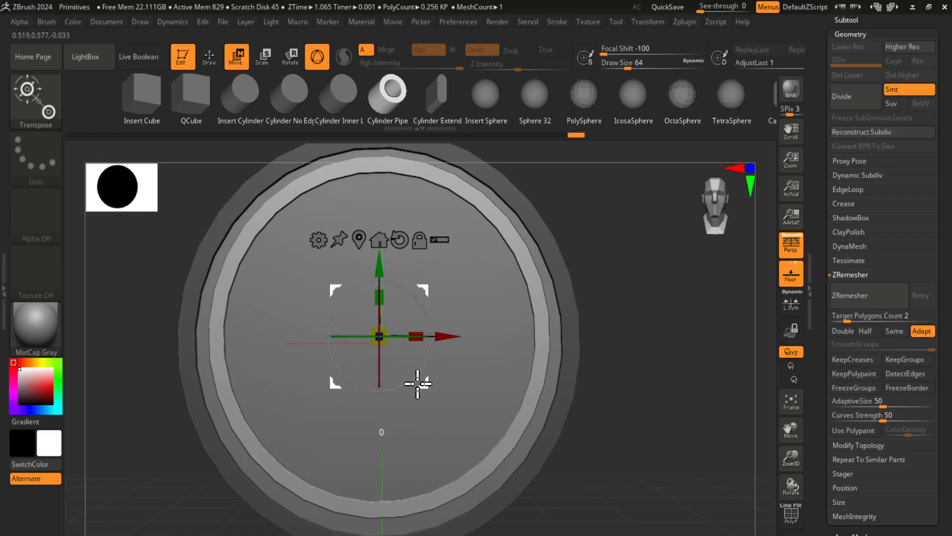
drag(416, 383, 419, 382)
drag(391, 335, 401, 325)
drag(624, 405, 648, 405)
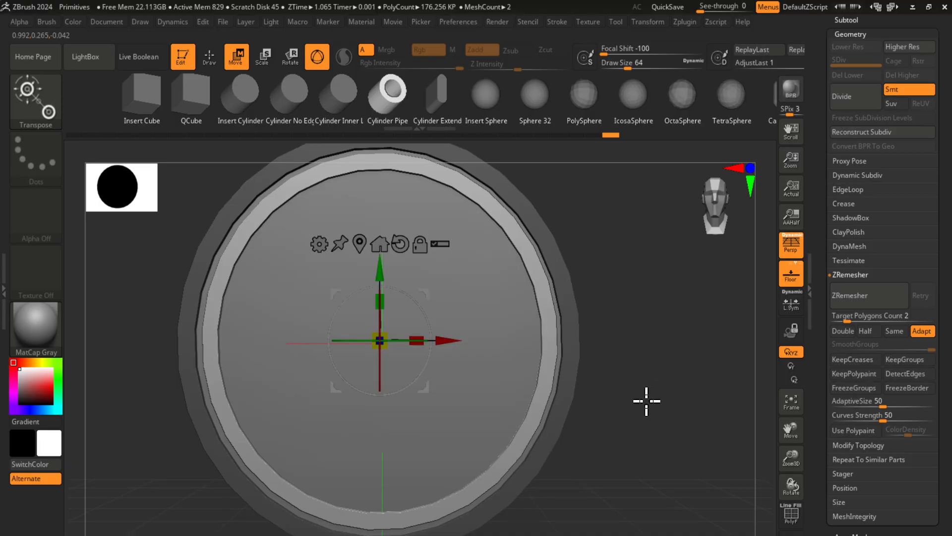
Step: Split the unmasked points of the ring subtool so the inner ring becomes its own subtool
drag(950, 204, 950, 306)
click(855, 121)
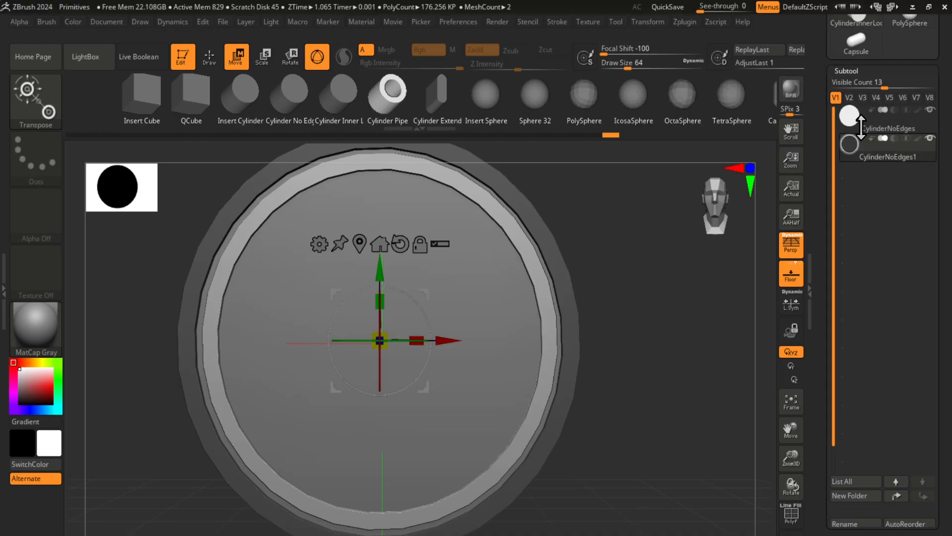
drag(948, 394, 917, 260)
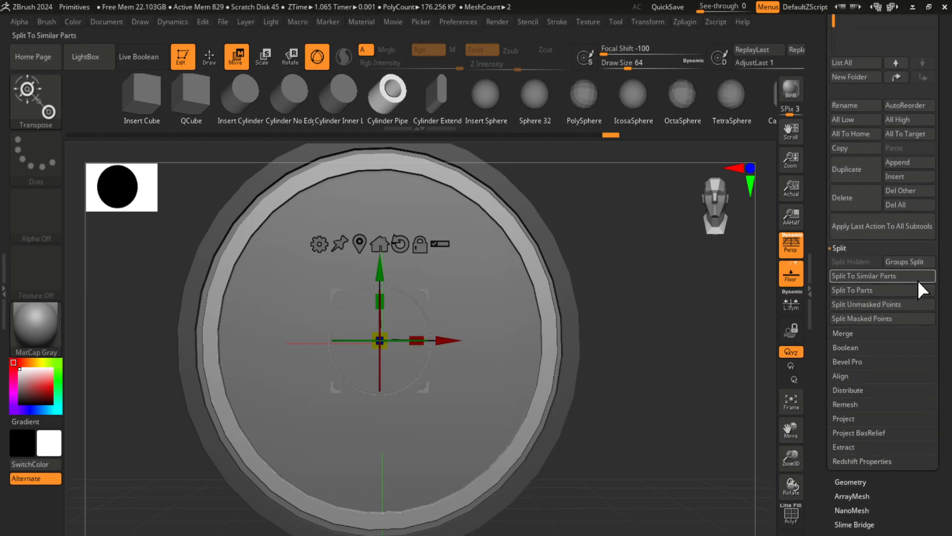
click(876, 305)
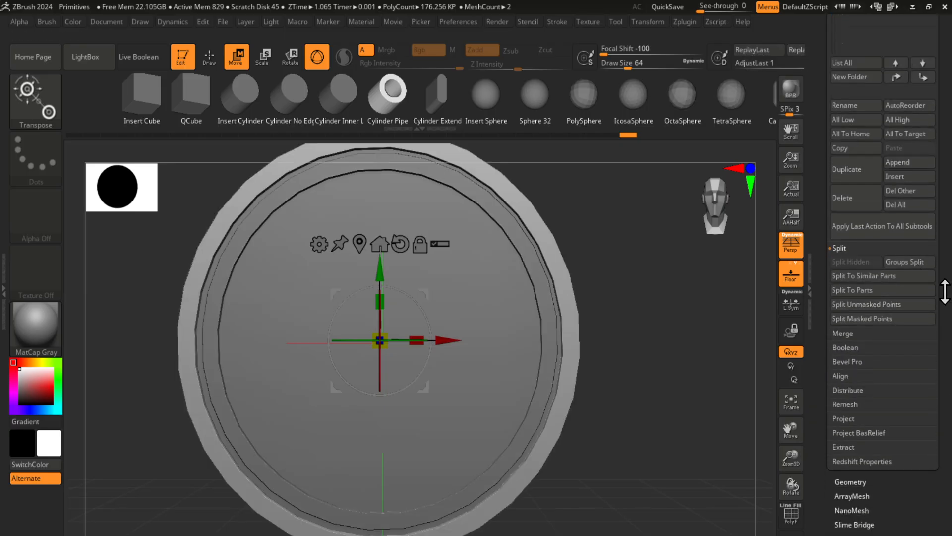
scroll(843, 248, up, 5)
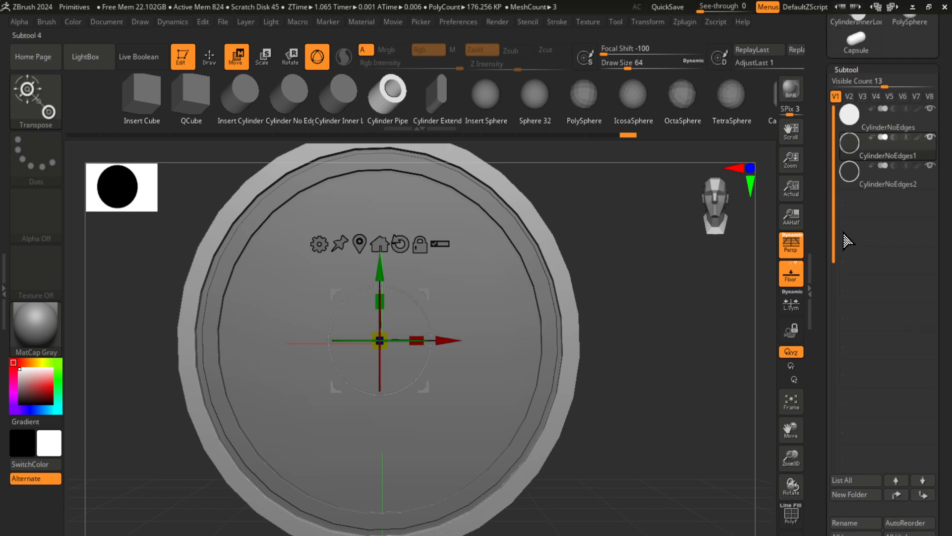
Step: Subdivide the outer ring several times to smooth it and widen it slightly along the Z axis around the disc's edge
drag(693, 359, 701, 346)
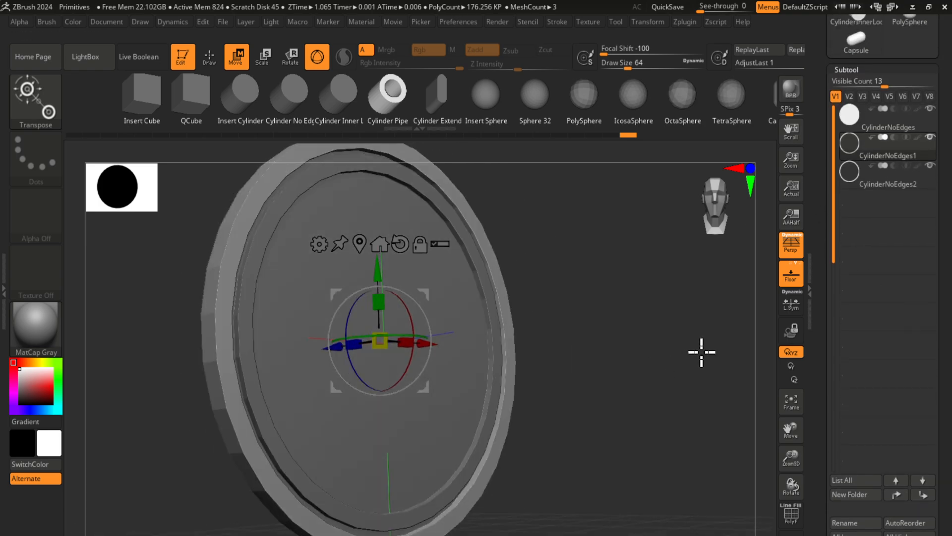
ctrl+click(591, 388)
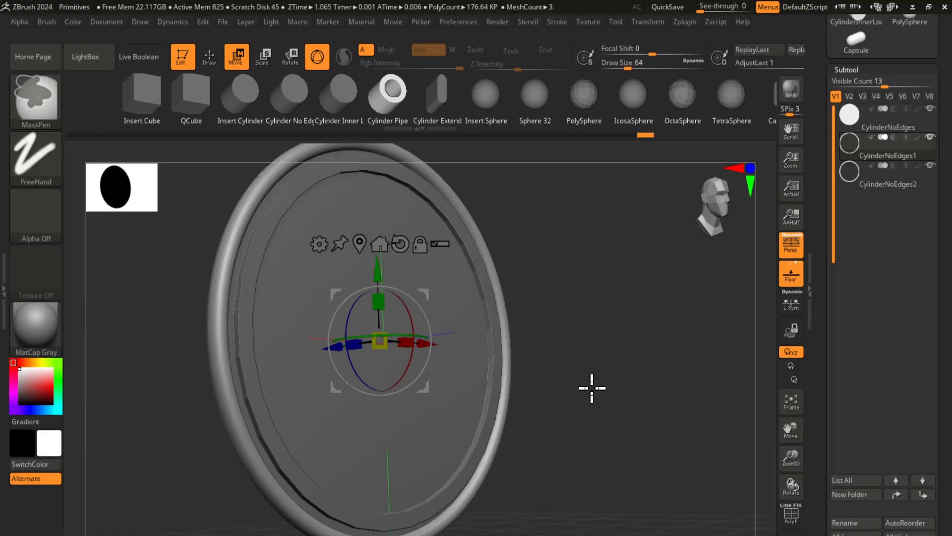
drag(596, 376, 613, 413)
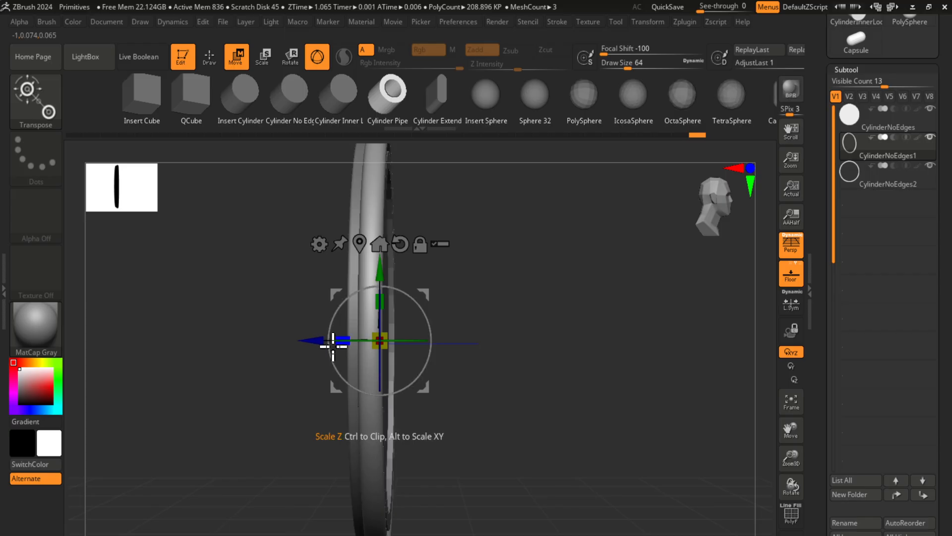
drag(334, 346, 298, 351)
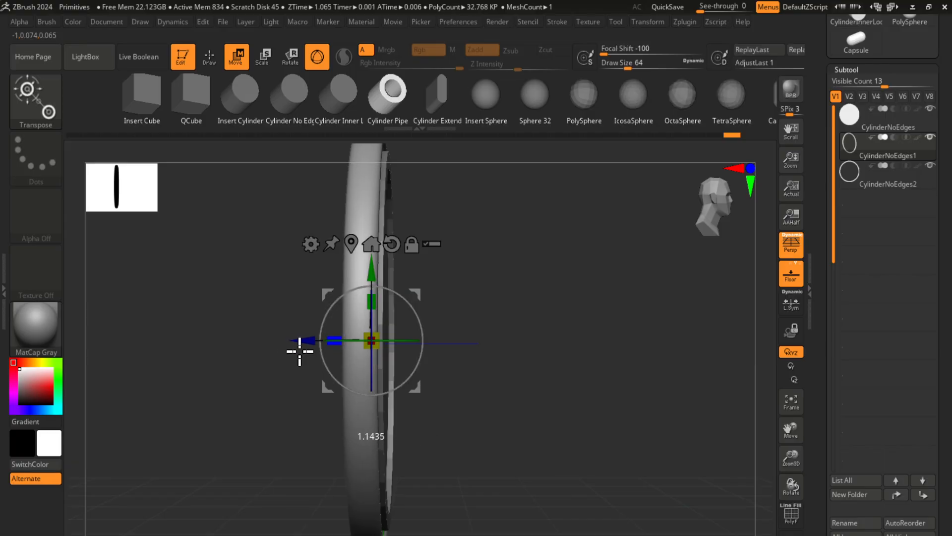
drag(436, 350, 493, 317)
drag(673, 410, 638, 400)
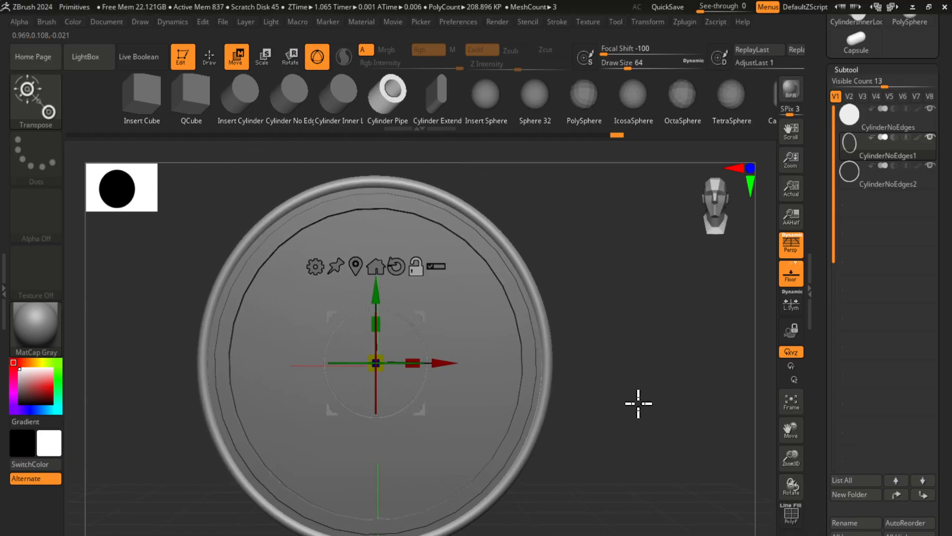
Step: Select the inner ring subtool CylinderNoEdges2 and subdivide it until it is smooth
click(854, 167)
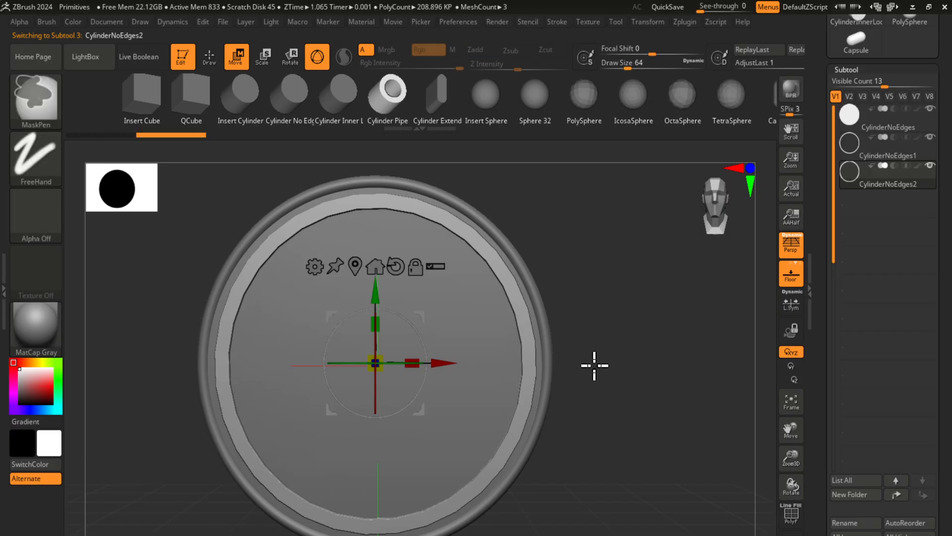
key(ctrl+d)
key(ctrl+d)
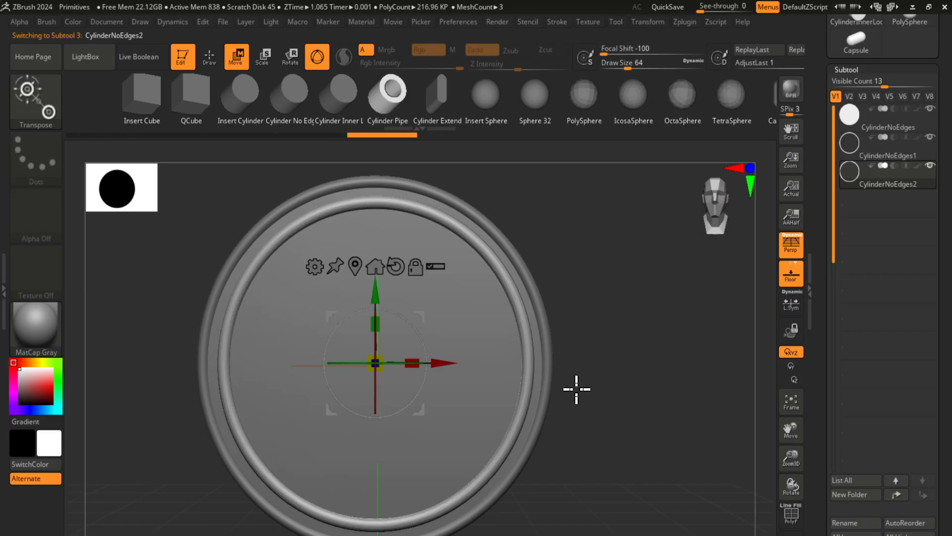
mouse_move(597, 392)
mouse_down()
mouse_move(652, 393)
mouse_move(602, 398)
mouse_up()
mouse_move(622, 436)
mouse_down()
mouse_move(616, 430)
mouse_move(617, 445)
mouse_up()
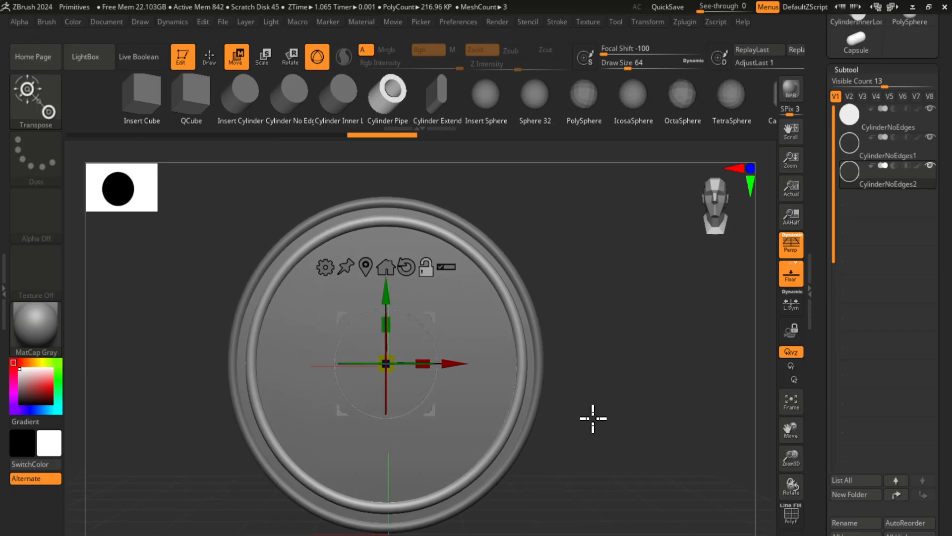
Step: Enable Live Boolean, set only the inner ring to subtraction to cut a groove into the disc, and nudge its position
click(137, 58)
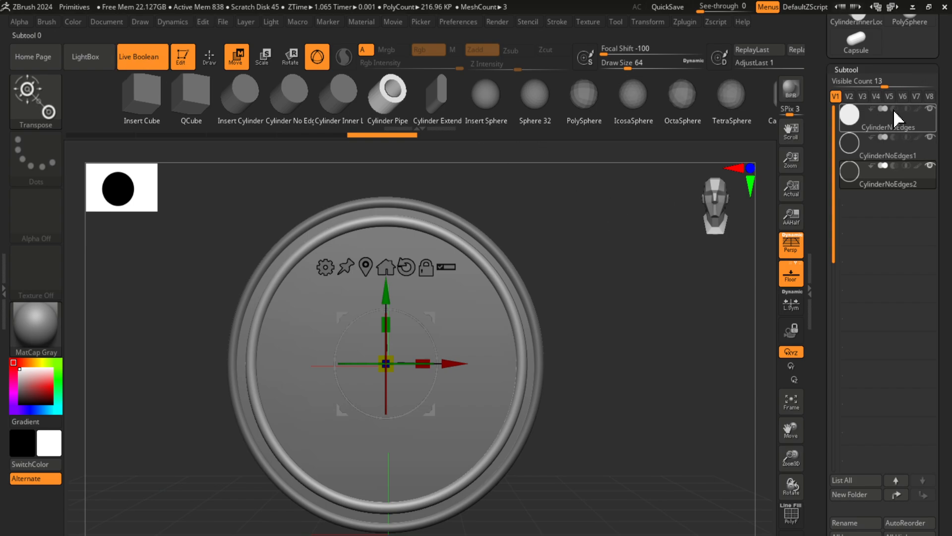
mouse_move(897, 148)
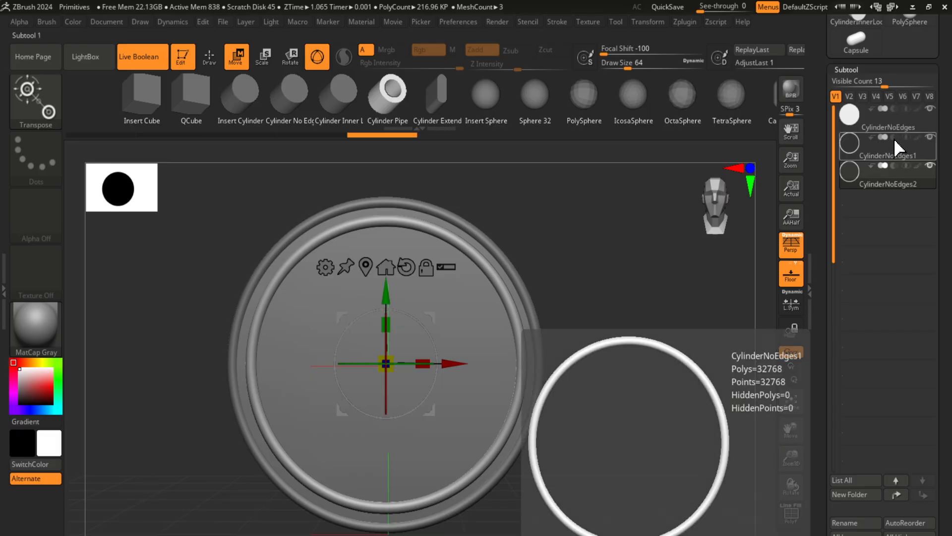
click(894, 138)
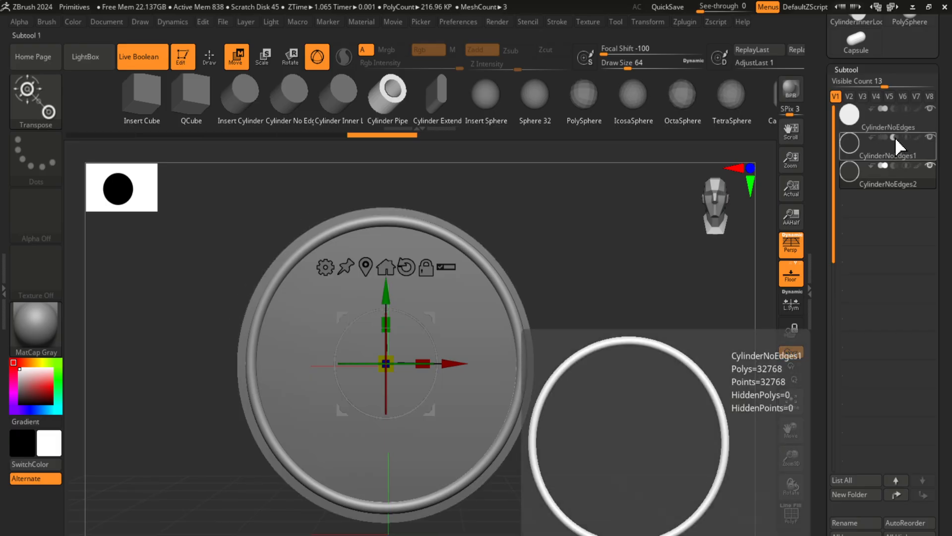
click(885, 138)
click(894, 165)
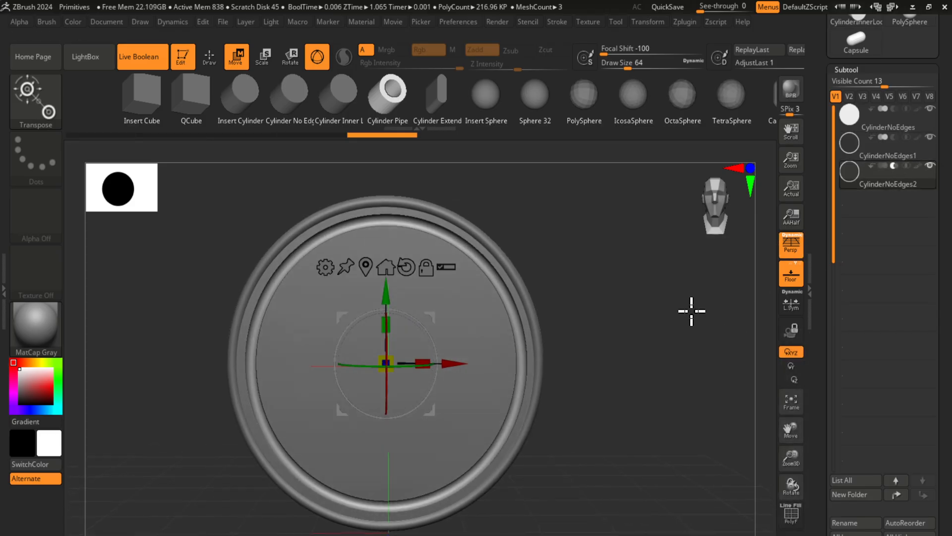
alt+drag(651, 347, 629, 362)
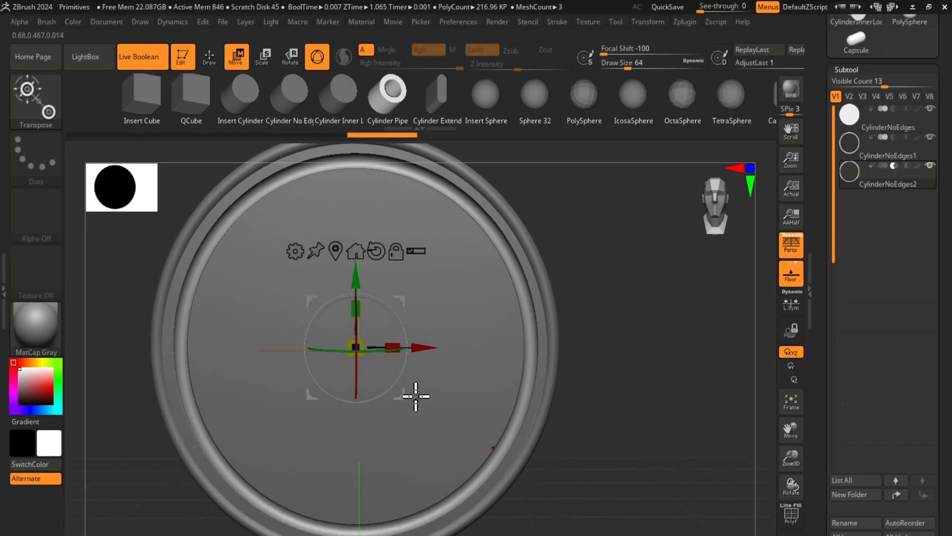
drag(402, 400, 399, 397)
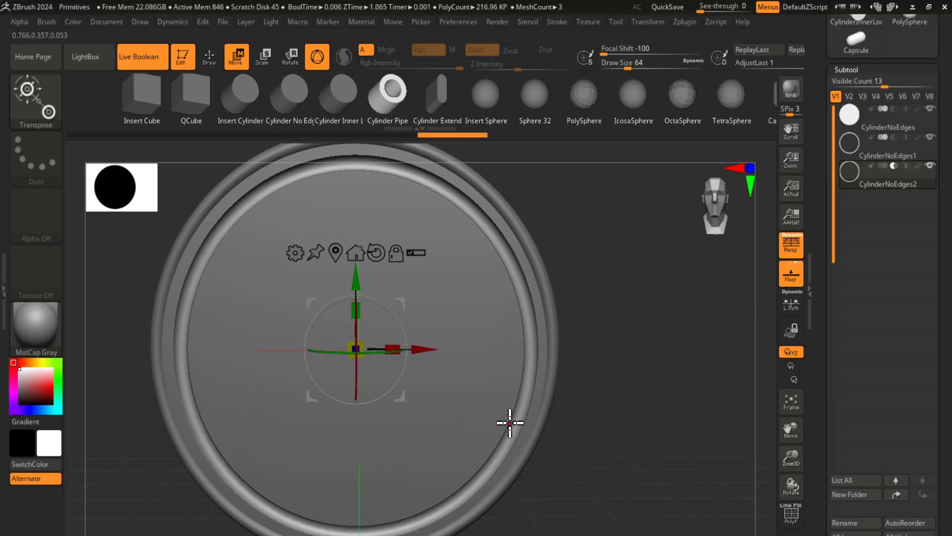
Step: Check the inner ring's wireframe against the groove it cuts, with the polyframe display left off
key(shift+f)
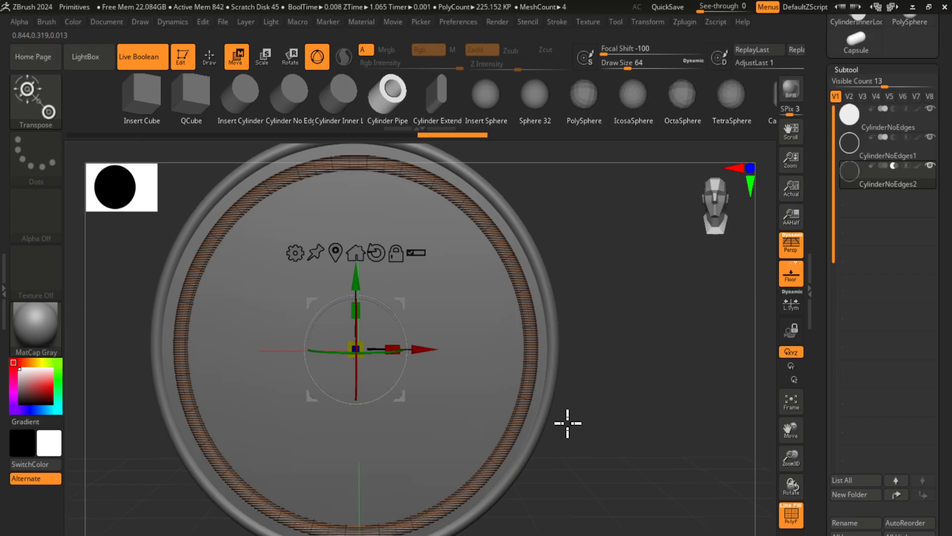
key(shift+f)
key(shift+f)
key(shift+f)
key(shift+f)
mouse_move(578, 425)
mouse_down()
mouse_move(639, 357)
mouse_move(566, 419)
mouse_move(586, 421)
mouse_up()
key(shift+f)
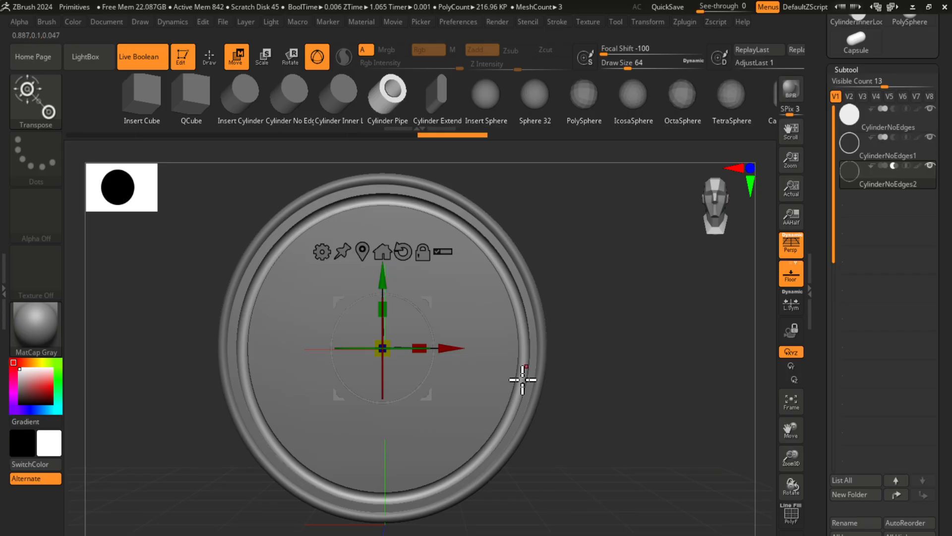
Step: Switch to Draw mode and make the disc subtool CylinderNoEdges active
key(q)
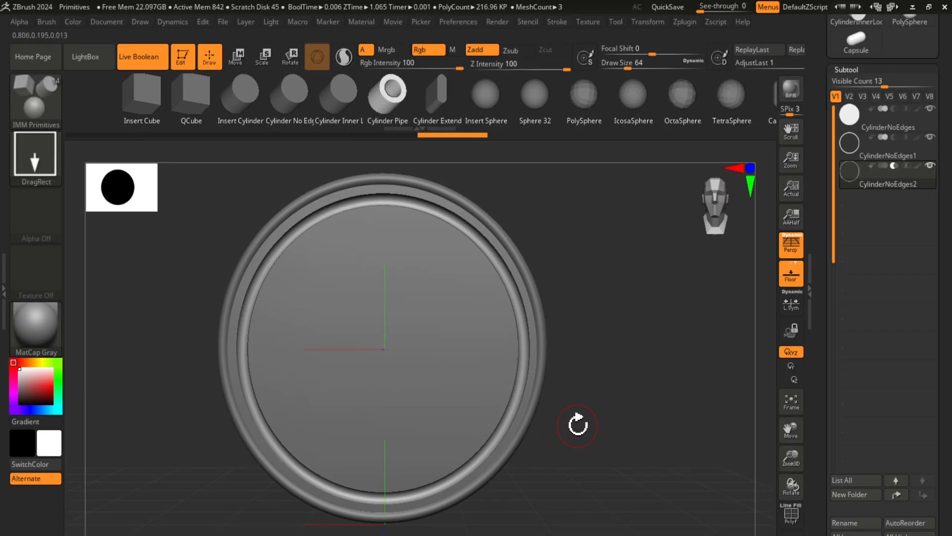
click(843, 123)
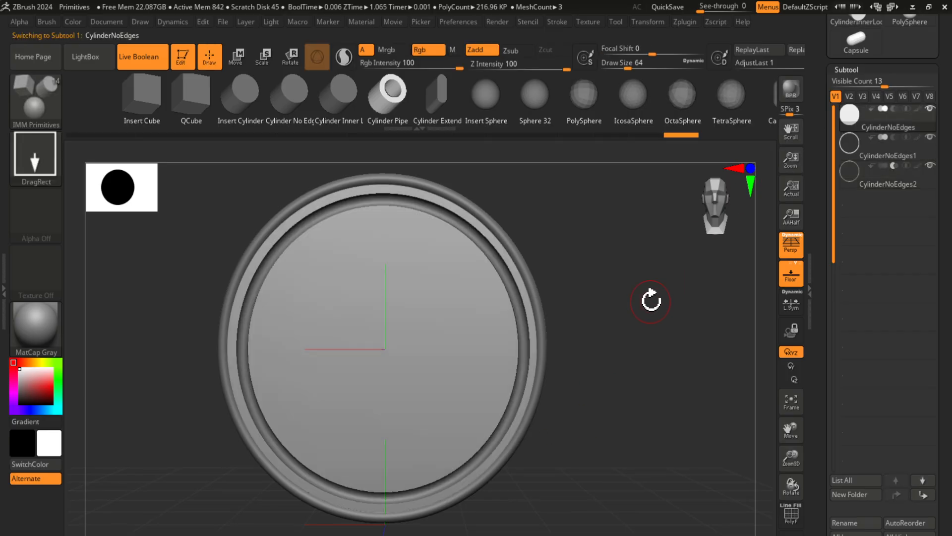
Step: Try the intersection mode on the inner ring subtool and set it back to subtraction
scroll(871, 219, down, 1)
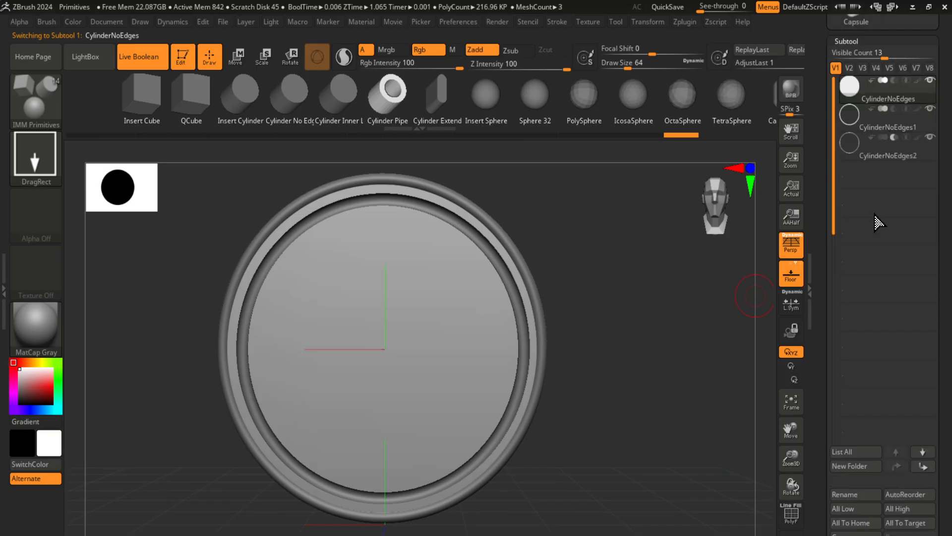
mouse_move(886, 119)
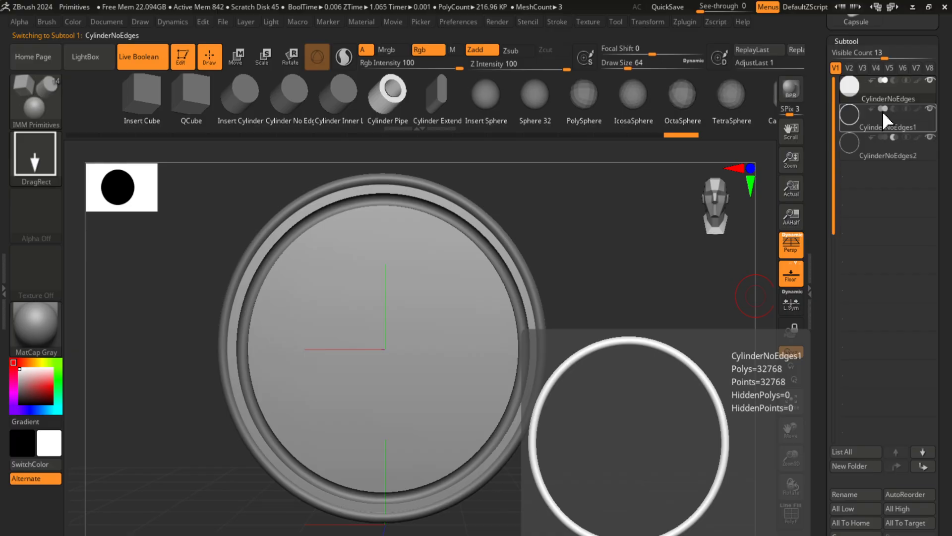
mouse_move(900, 150)
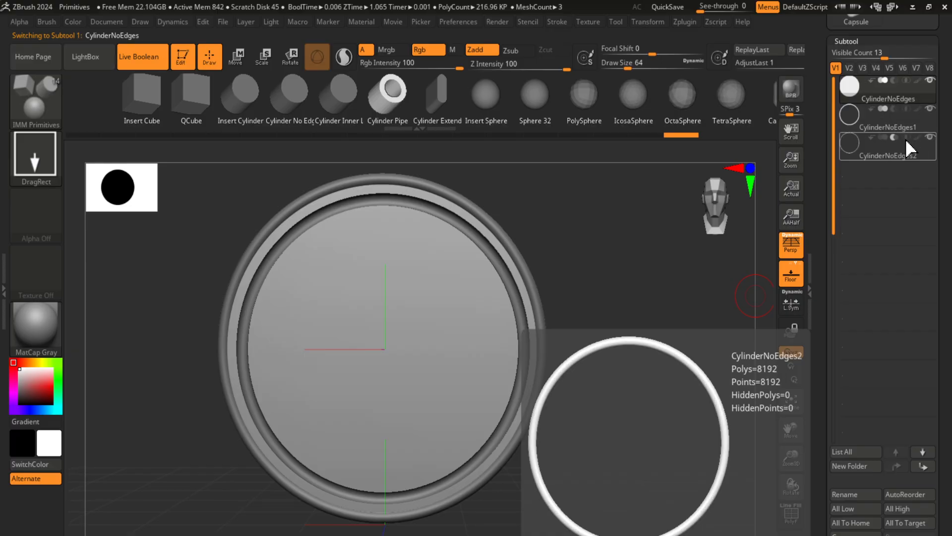
click(907, 138)
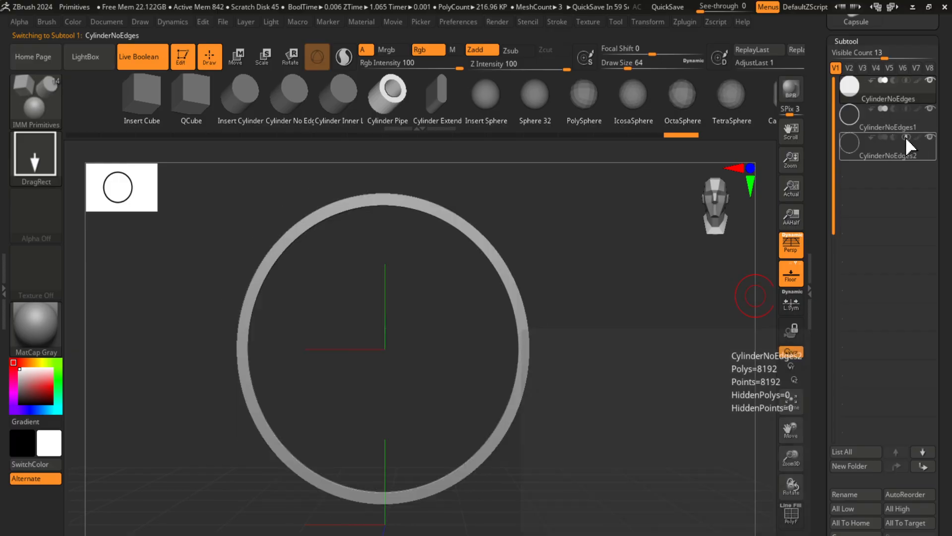
mouse_move(602, 287)
mouse_down()
mouse_move(646, 276)
mouse_move(610, 278)
mouse_up()
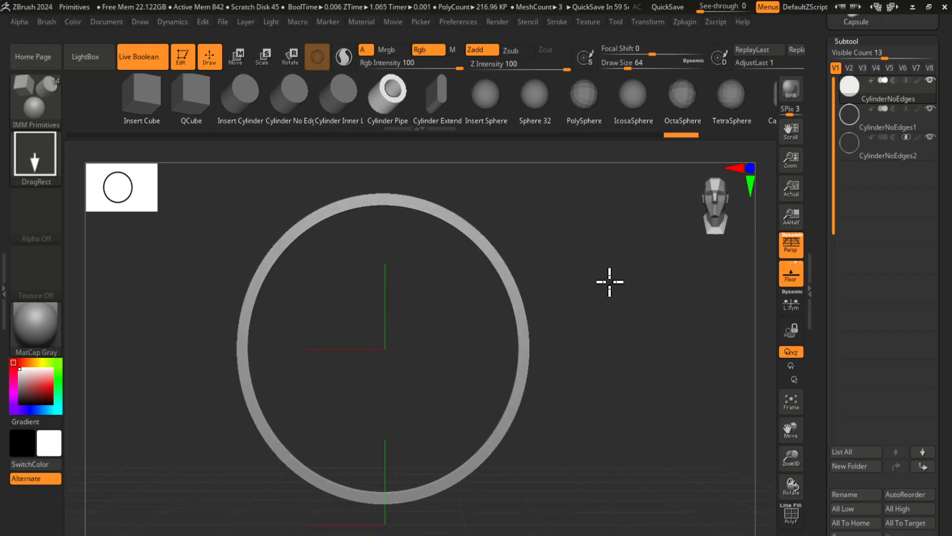
click(906, 137)
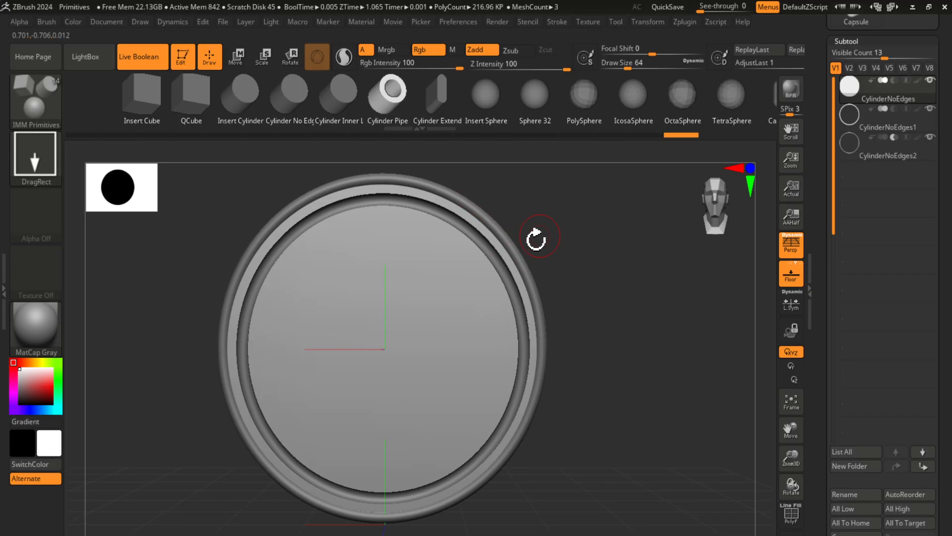
drag(536, 240, 578, 248)
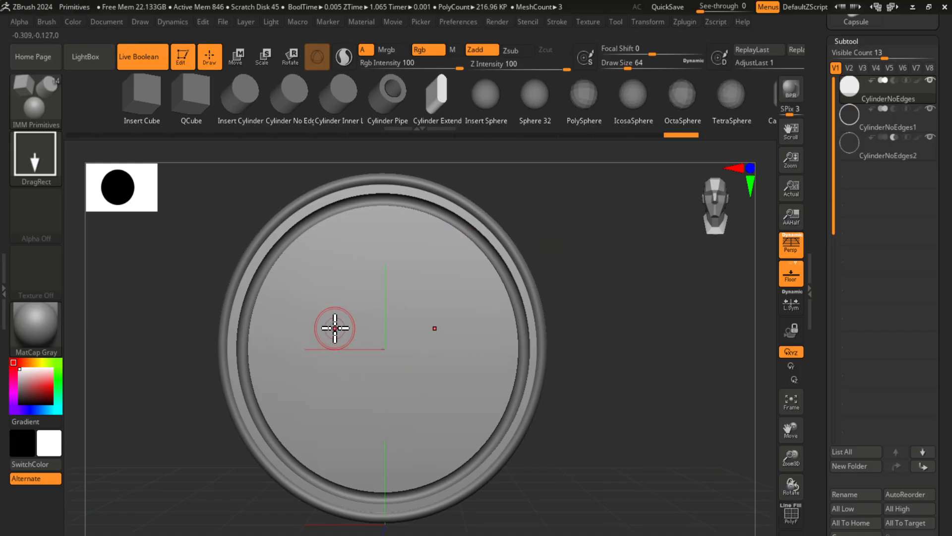
Step: Change the Transform symmetry from mirrored X to radial symmetry around the Z axis, repeating points in a circle on the disc face
click(646, 22)
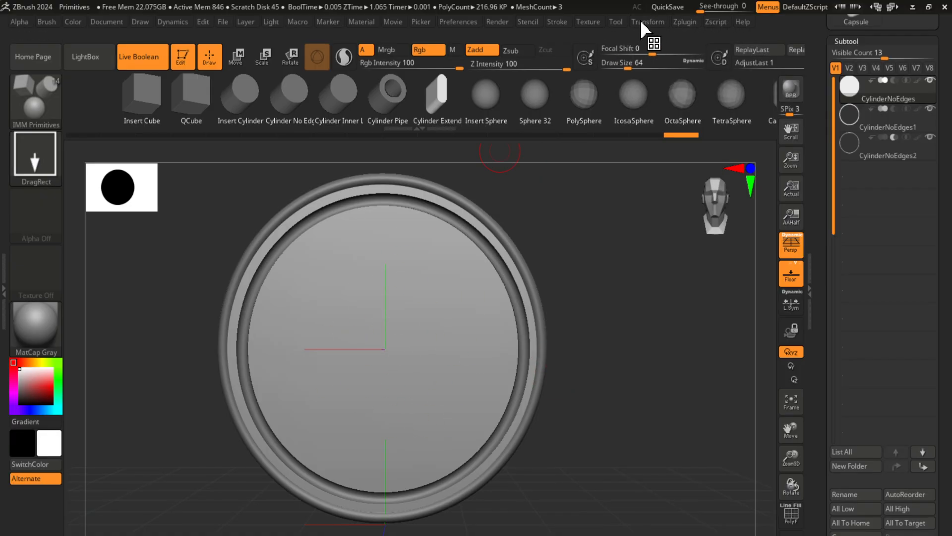
click(643, 21)
click(688, 375)
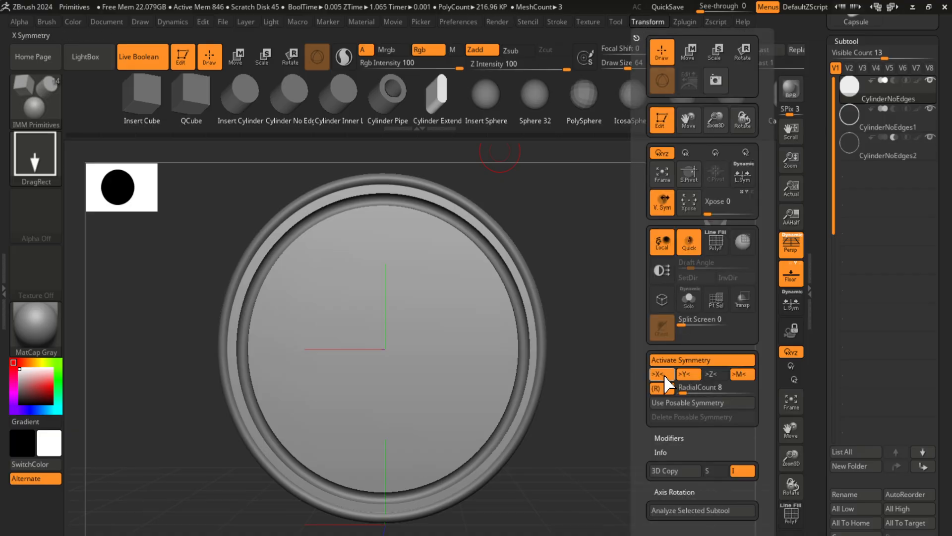
click(662, 374)
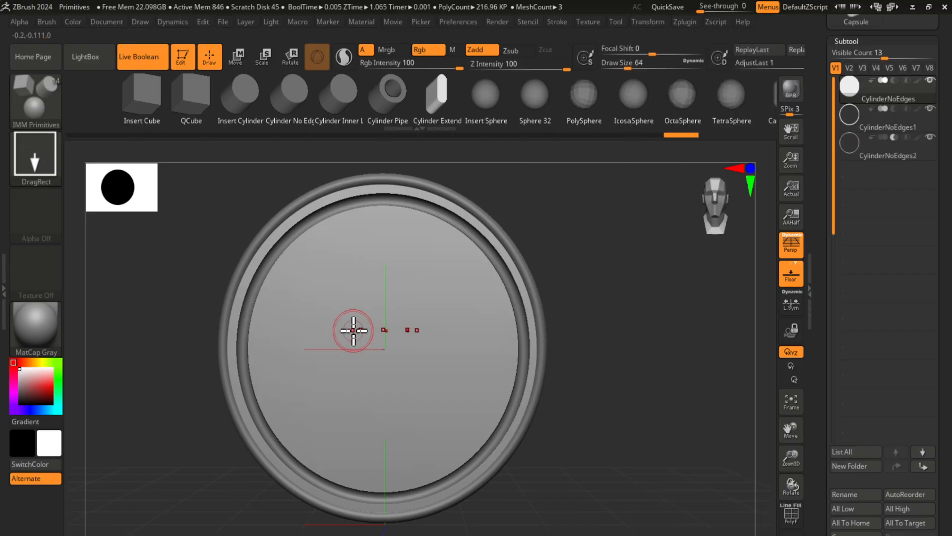
click(647, 22)
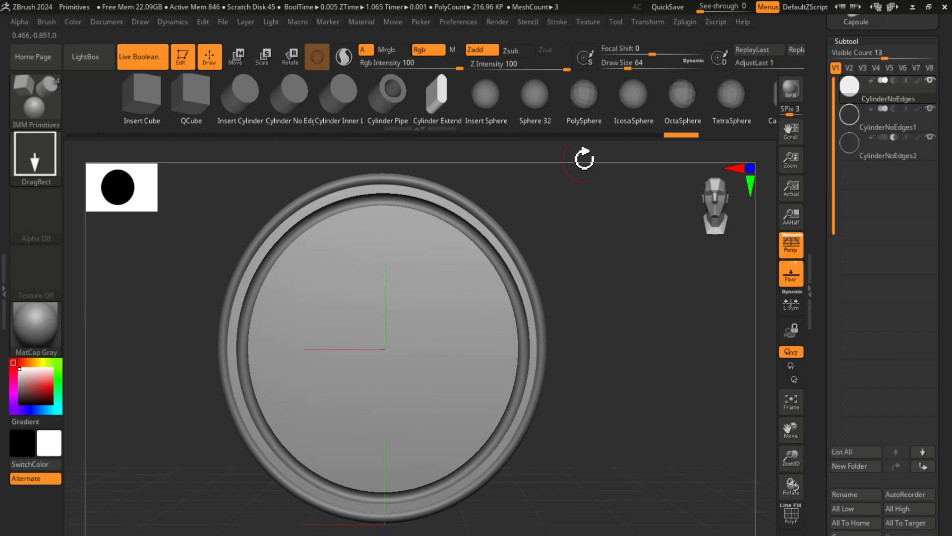
click(632, 24)
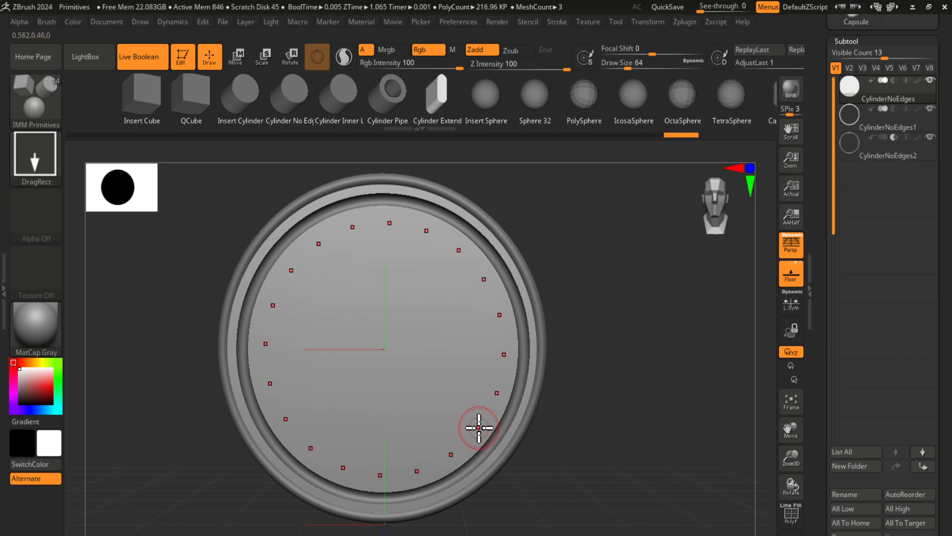
Step: Try inserting a ring of Cylinder Extend bars near the disc face's edge and undo the insertion
drag(478, 428, 492, 442)
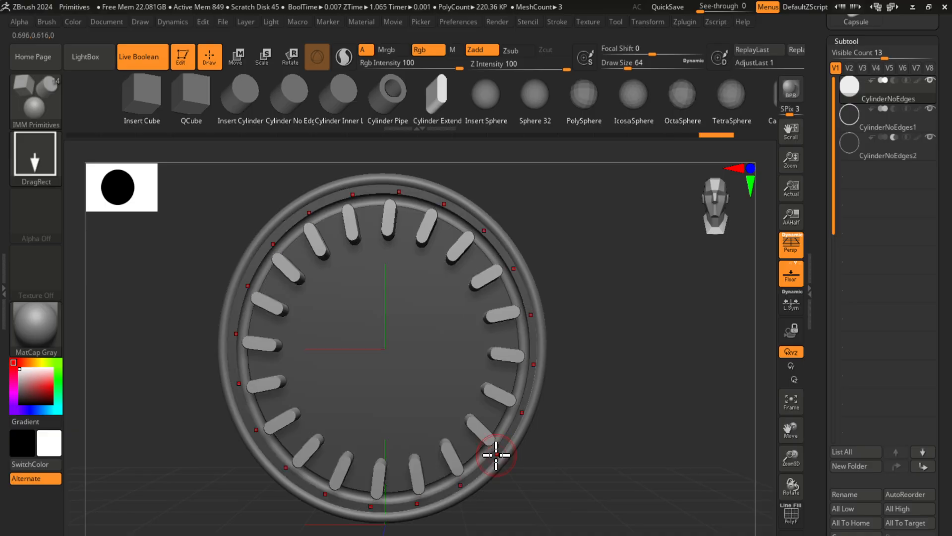
key(ctrl+z)
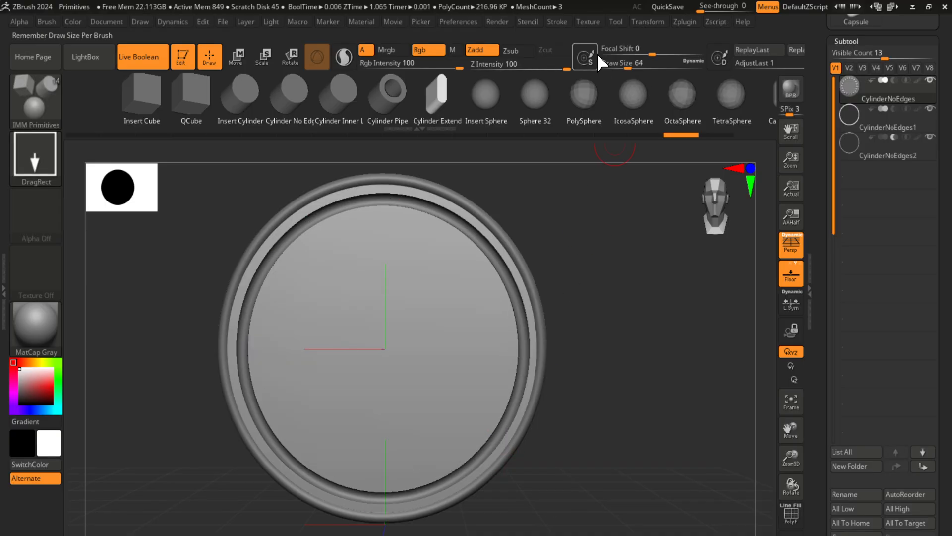
Step: Increase the radial symmetry count and insert a denser ring of Cylinder Extend bars near the edge of the disc face
click(644, 24)
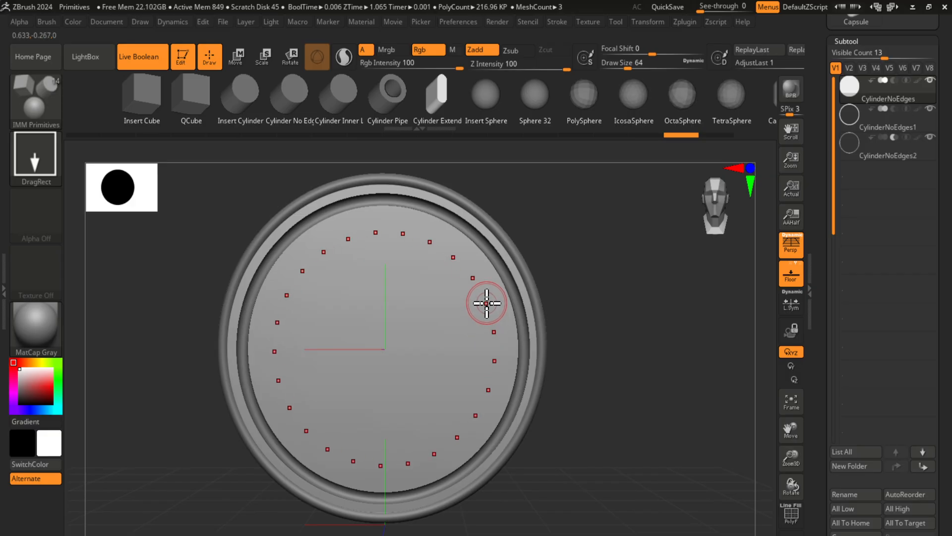
mouse_move(486, 303)
mouse_down()
mouse_move(492, 280)
mouse_move(503, 287)
mouse_move(500, 305)
mouse_up()
drag(612, 383, 611, 358)
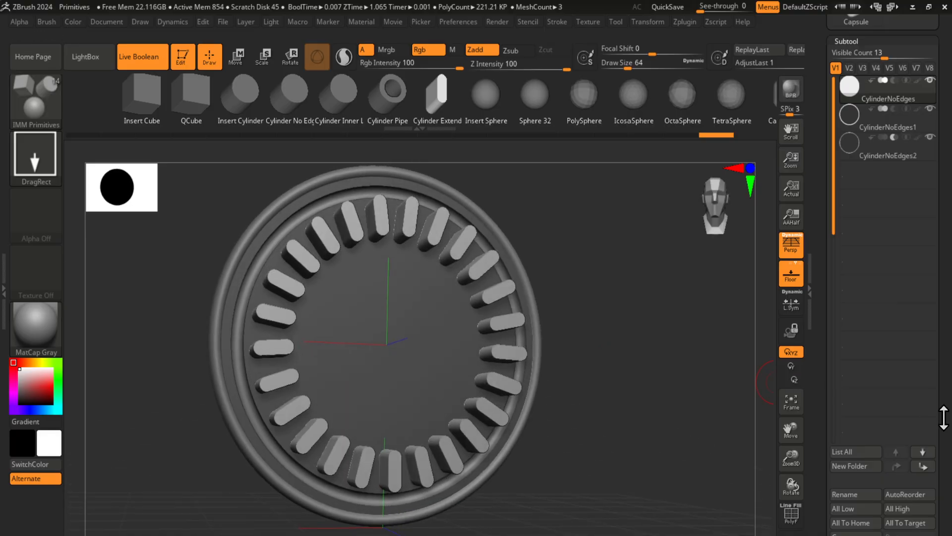
Step: Split the unmasked points of the disc subtool so the inserted bars become their own subtool
drag(944, 418, 900, 293)
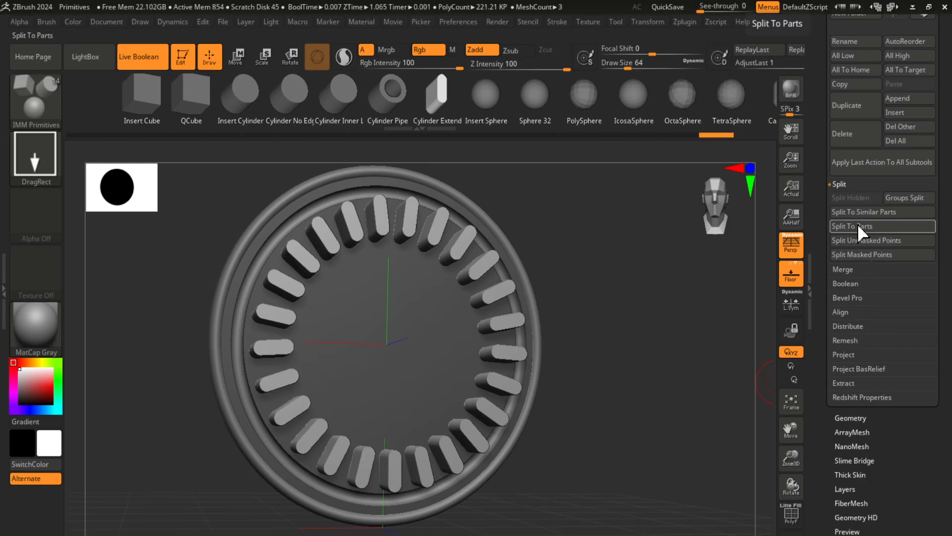
click(867, 241)
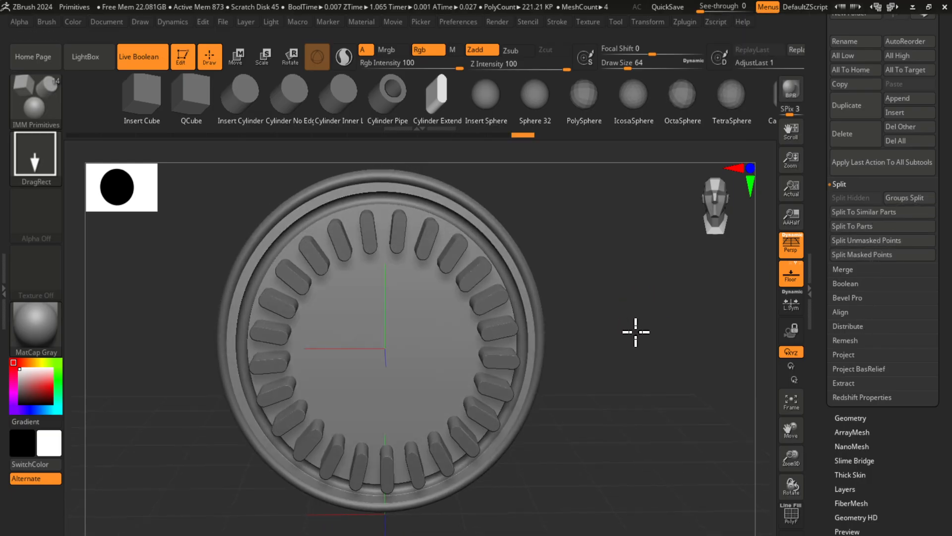
drag(636, 332, 649, 317)
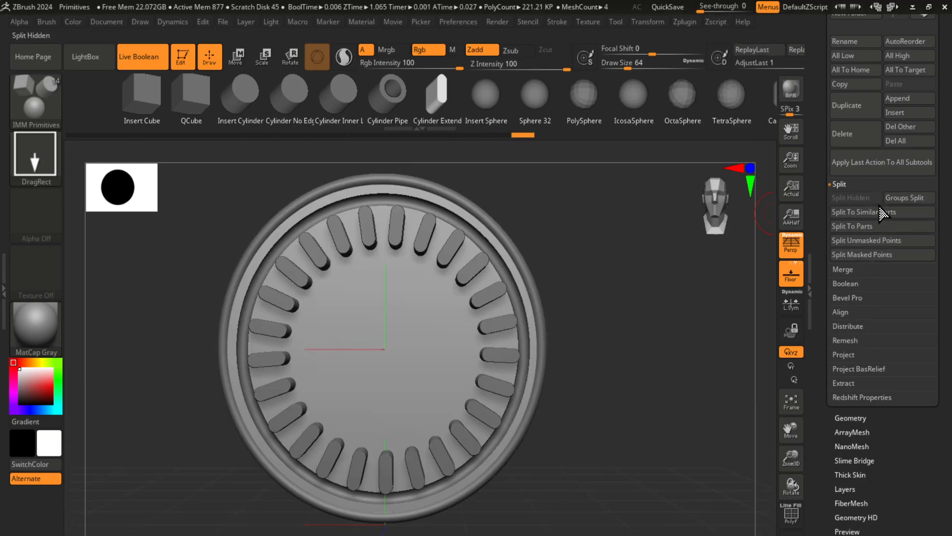
drag(944, 206, 945, 337)
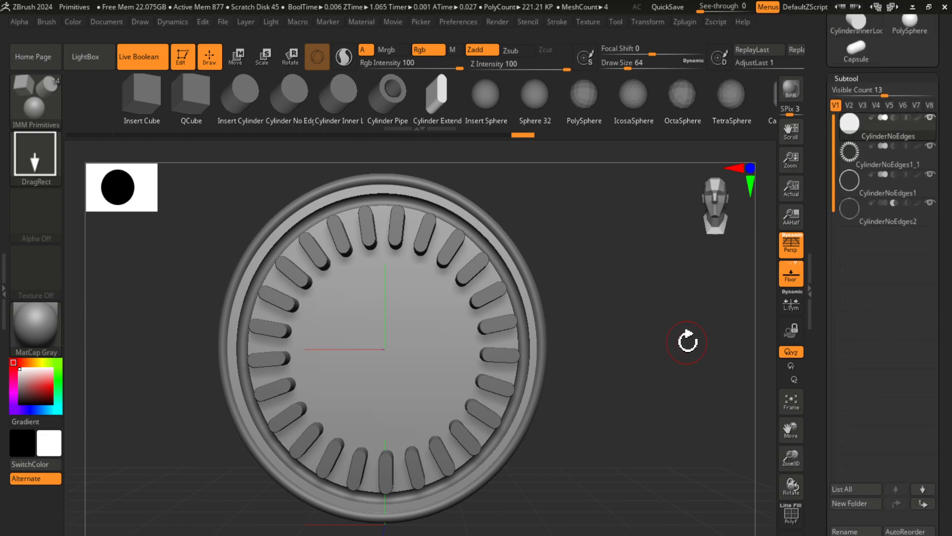
Step: View the disc and bars from the side and turn off perspective, comparing both projections
mouse_move(687, 341)
mouse_down()
mouse_move(663, 374)
mouse_move(710, 368)
mouse_up()
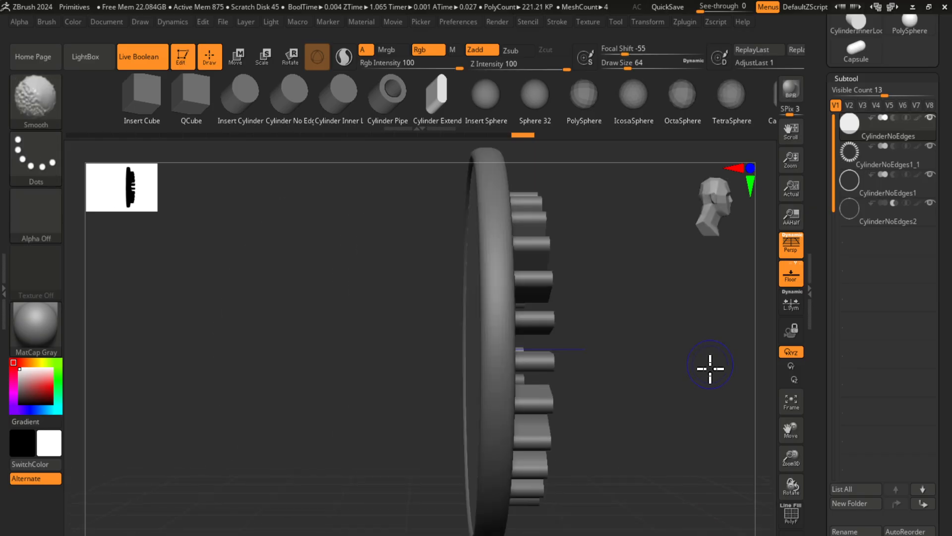
key(p)
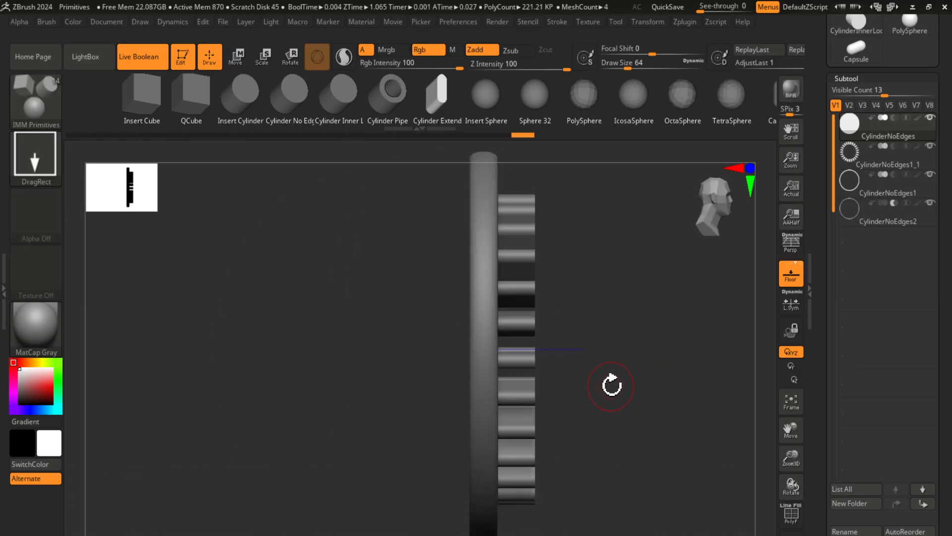
key(p)
key(p)
key(p)
key(p)
key(p)
key(p)
key(p)
key(p)
Step: Make the bar subtool CylinderNoEdges1_1 active, then move its bars toward the disc and radially outward over the groove
key(w)
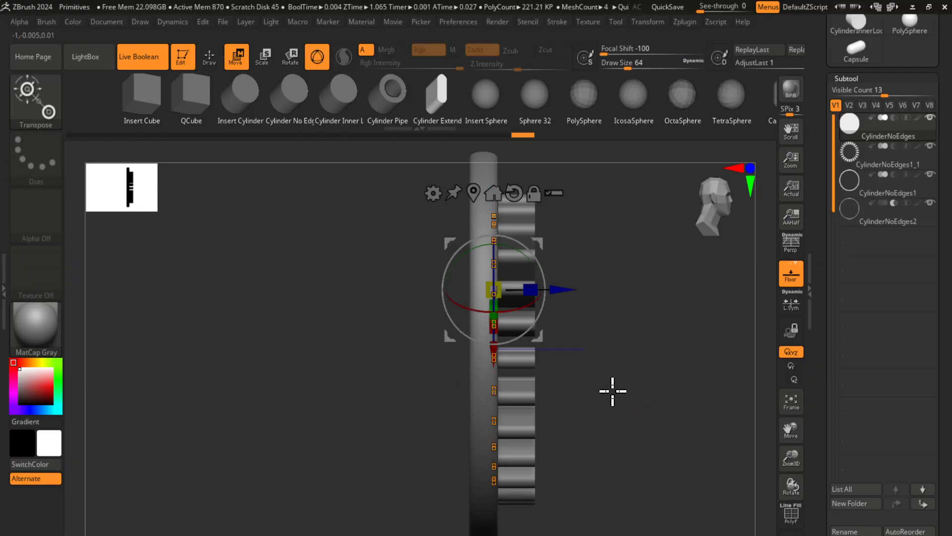
key(p)
key(Down)
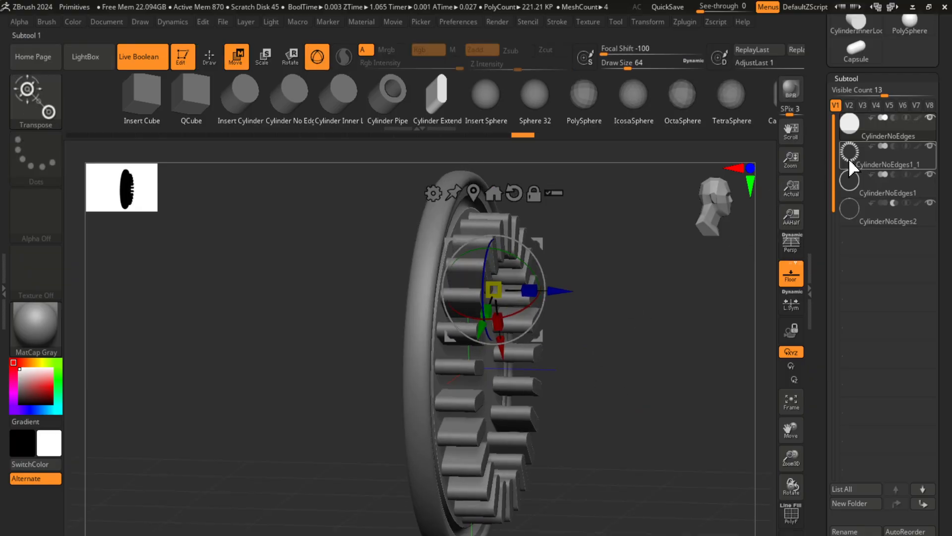
drag(571, 293, 551, 293)
drag(656, 323, 601, 319)
drag(475, 289, 528, 275)
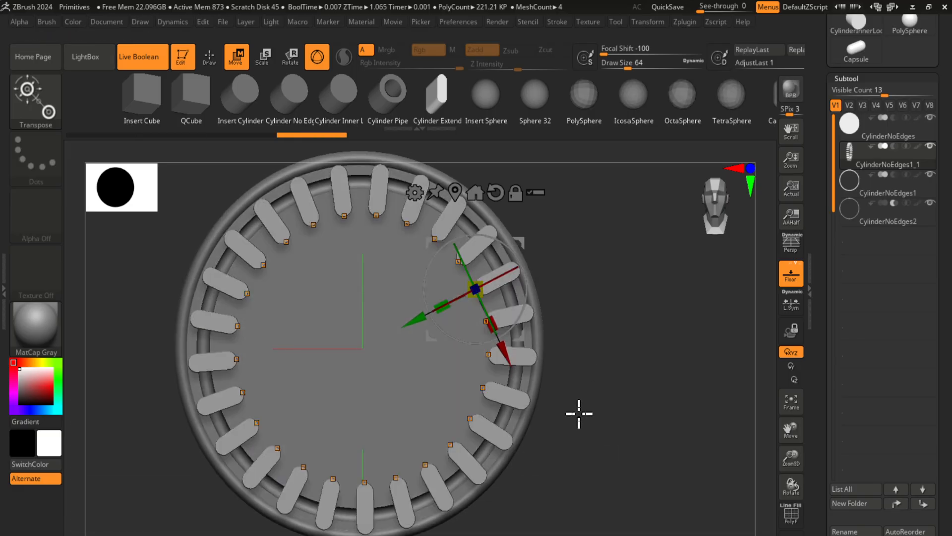
Step: Adjust the bars along Z from the side view, bringing them back into the front of the disc, and return to Draw mode
mouse_move(579, 413)
mouse_down()
mouse_move(605, 377)
mouse_move(592, 423)
mouse_up()
mouse_move(599, 381)
alt+mouse_down()
mouse_move(601, 408)
mouse_move(635, 397)
mouse_move(600, 377)
alt+mouse_up()
drag(562, 292, 535, 296)
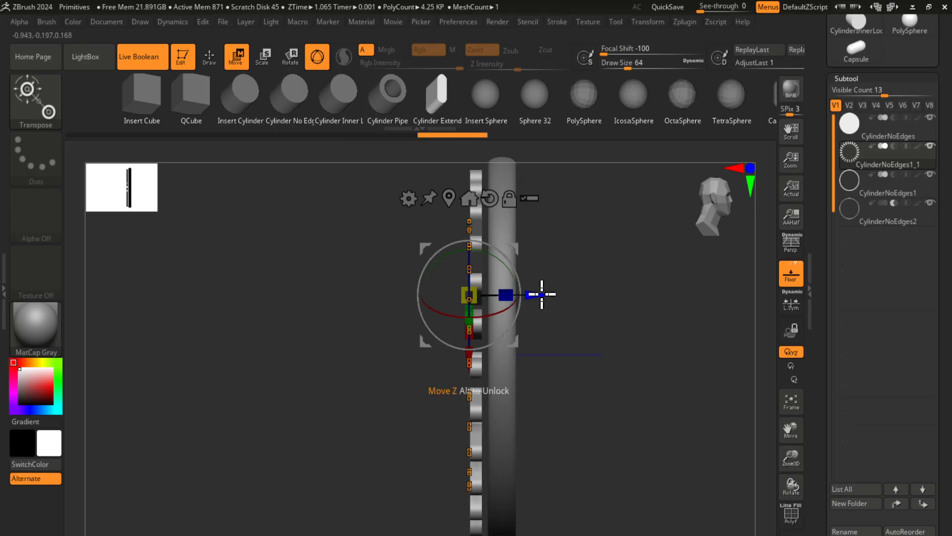
drag(543, 299, 574, 298)
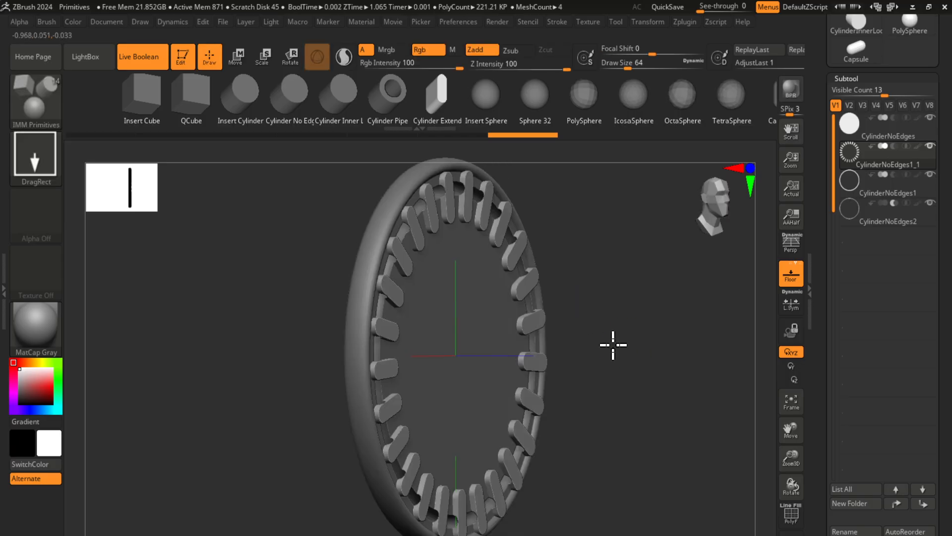
drag(613, 344, 640, 364)
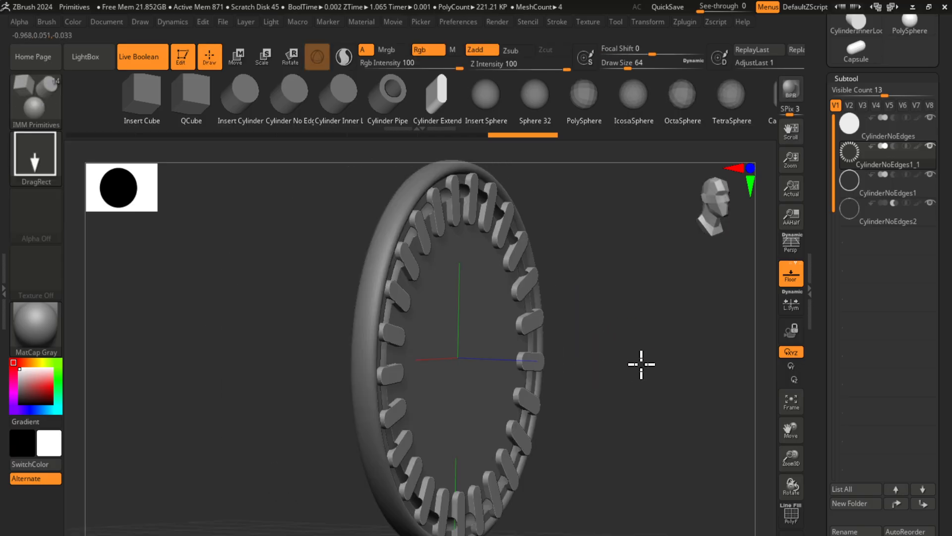
Step: Fine-tune the bars' depth and radial position so they span the groove, finishing in Draw mode
key(w)
drag(617, 415, 578, 403)
drag(529, 299, 532, 298)
drag(591, 327, 616, 347)
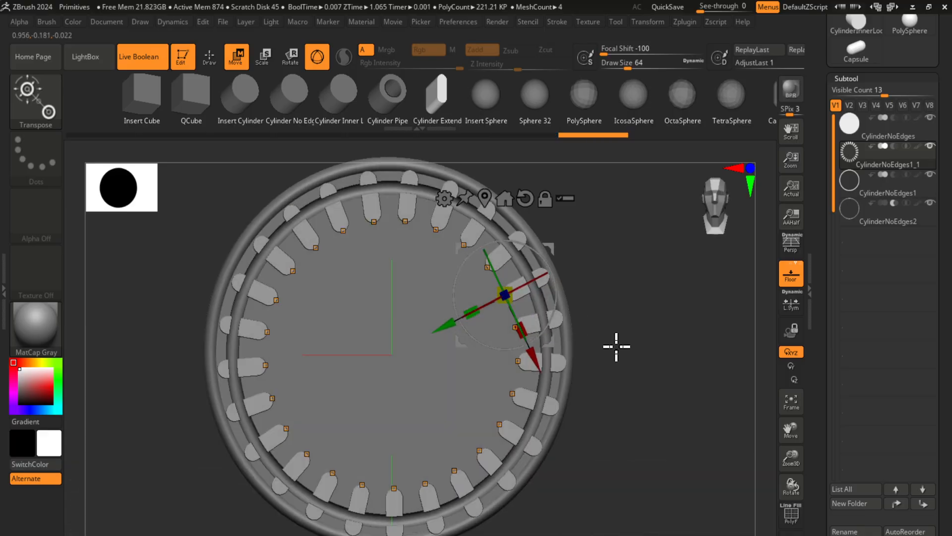
click(517, 361)
drag(453, 362, 459, 362)
key(q)
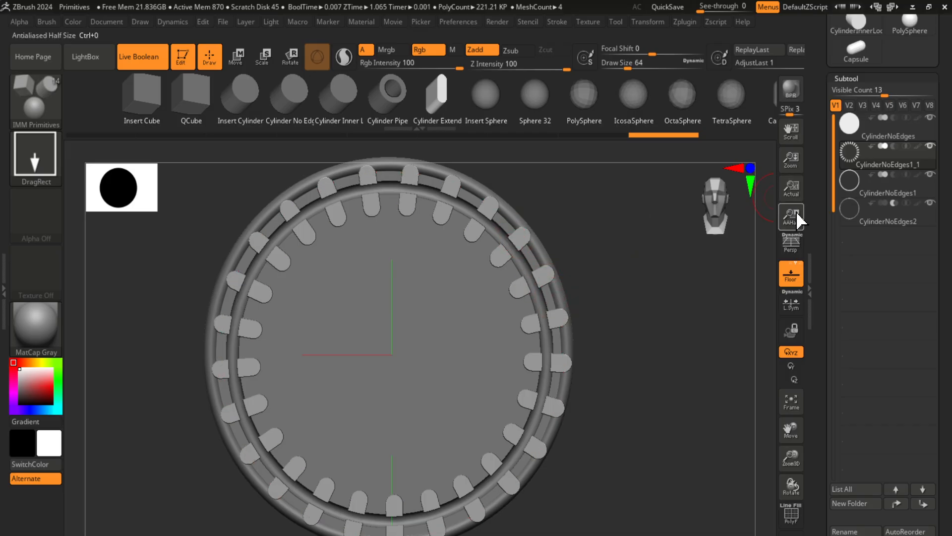
Step: Try subtraction mode on the bar subtool CylinderNoEdges1_1, inspect the cut slots, and set it back to addition
scroll(855, 183, down, 1)
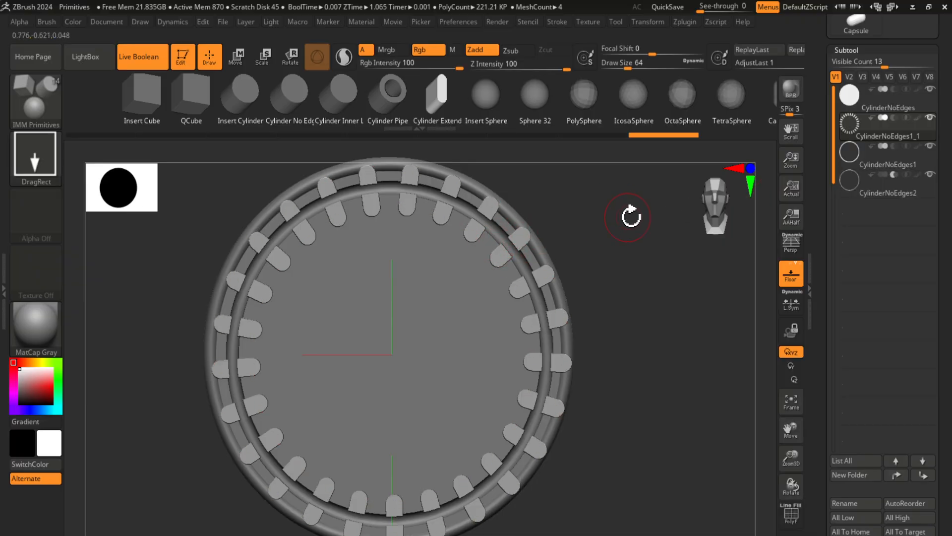
mouse_move(893, 134)
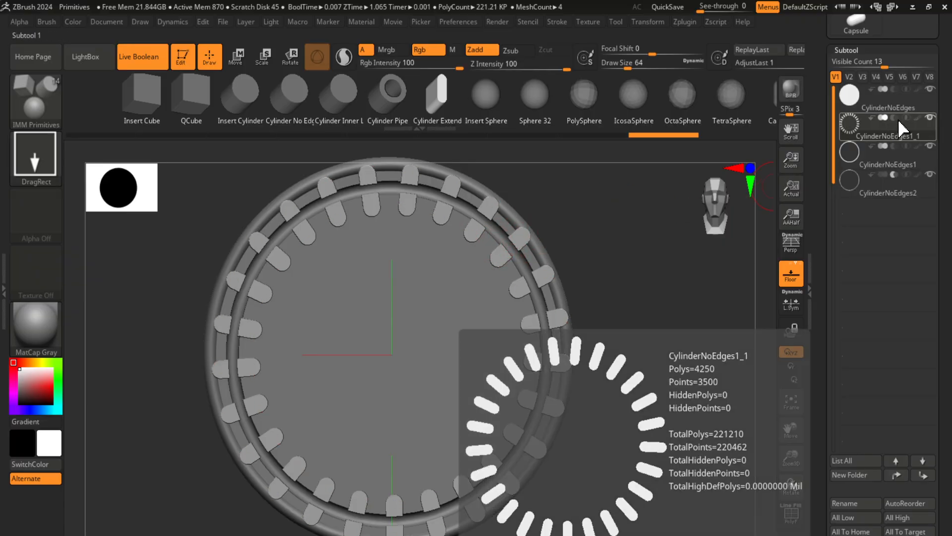
click(893, 118)
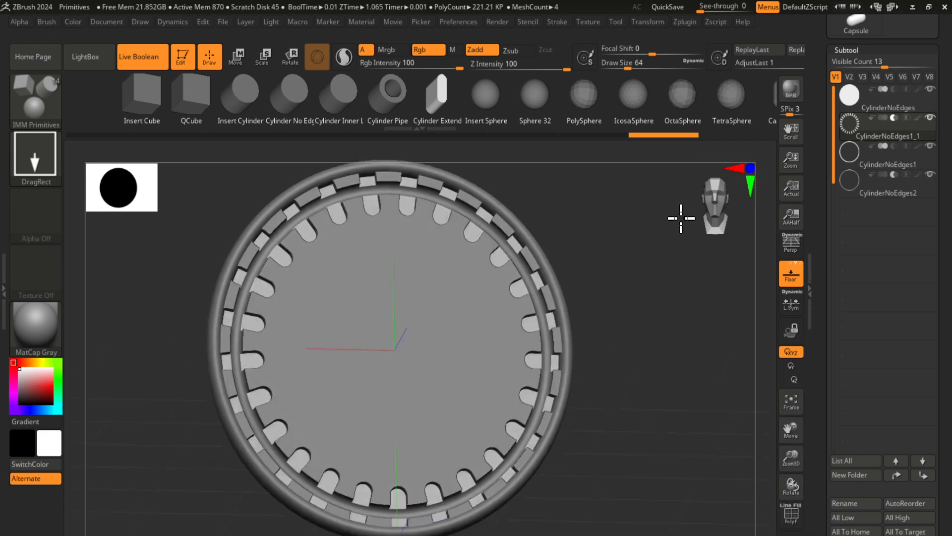
mouse_move(681, 218)
mouse_down()
mouse_move(671, 200)
mouse_move(665, 236)
mouse_move(687, 348)
mouse_move(665, 300)
mouse_move(659, 330)
mouse_move(605, 317)
mouse_up()
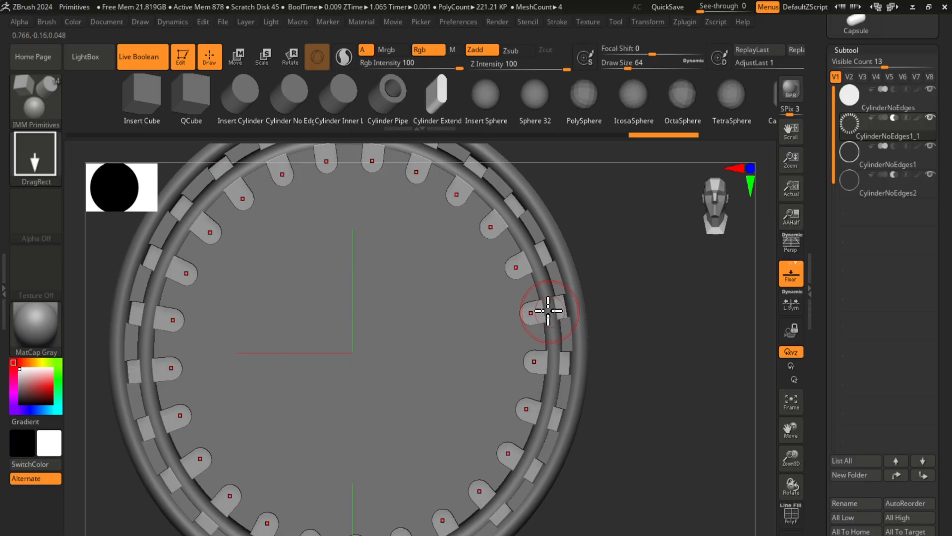
mouse_move(648, 302)
mouse_down()
mouse_move(633, 314)
mouse_move(659, 325)
mouse_move(642, 340)
mouse_move(664, 323)
mouse_up()
mouse_move(860, 159)
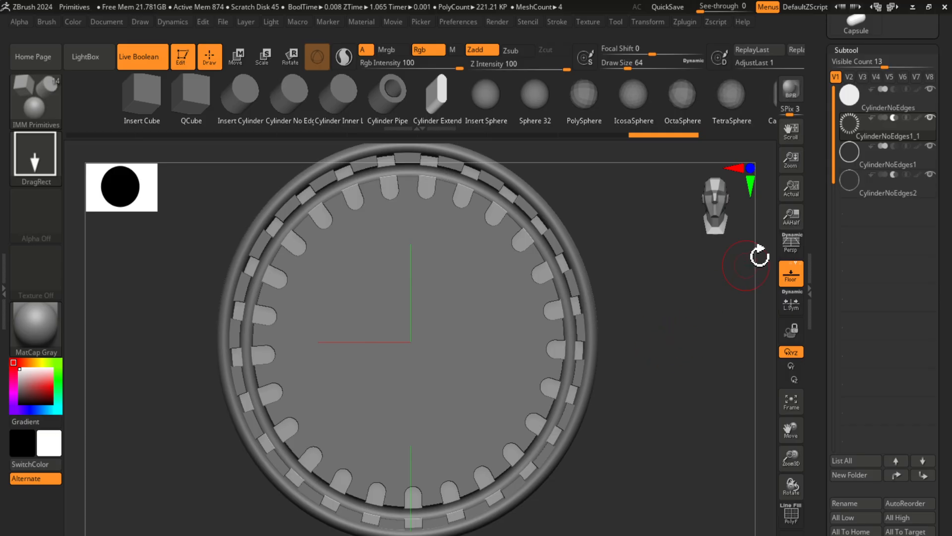
click(882, 118)
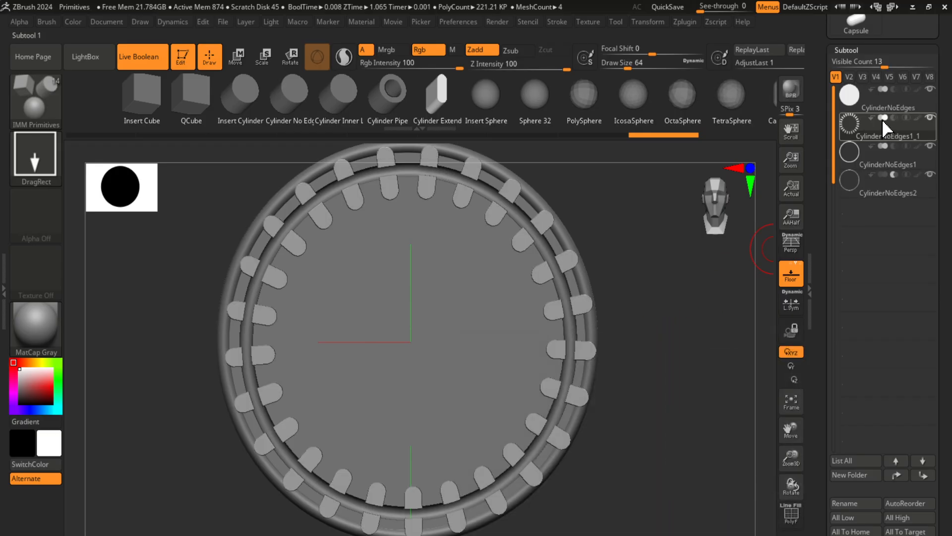
Step: Move the bar subtool CylinderNoEdges1_1 below both ring subtools to the end of the subtool list
mouse_move(849, 131)
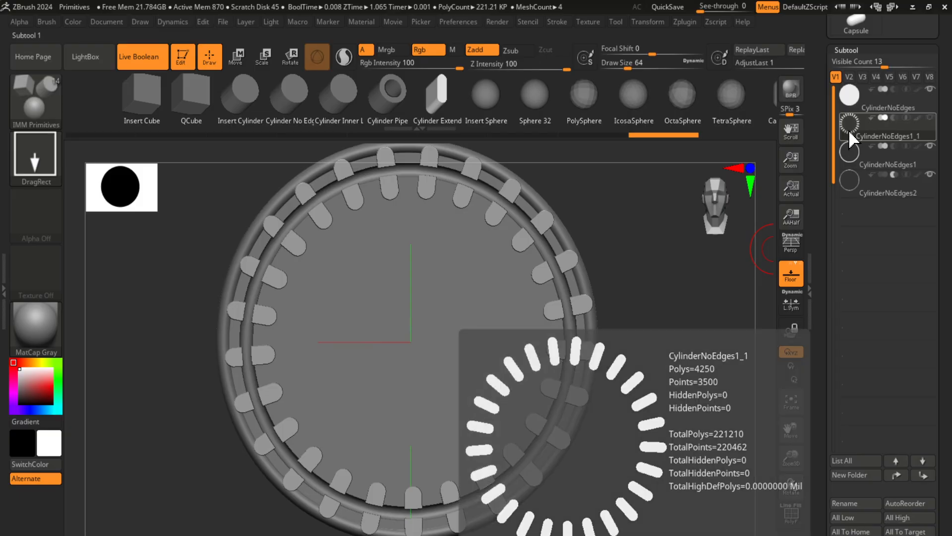
key(ctrl+Down)
key(ctrl+Down)
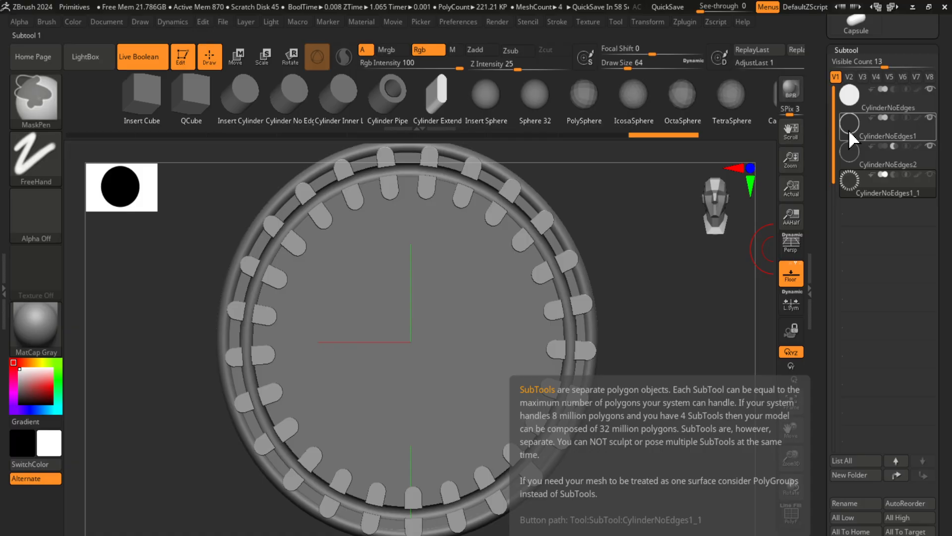
Step: Try subtraction on the bar subtool at the end of the list and return it to addition
click(894, 175)
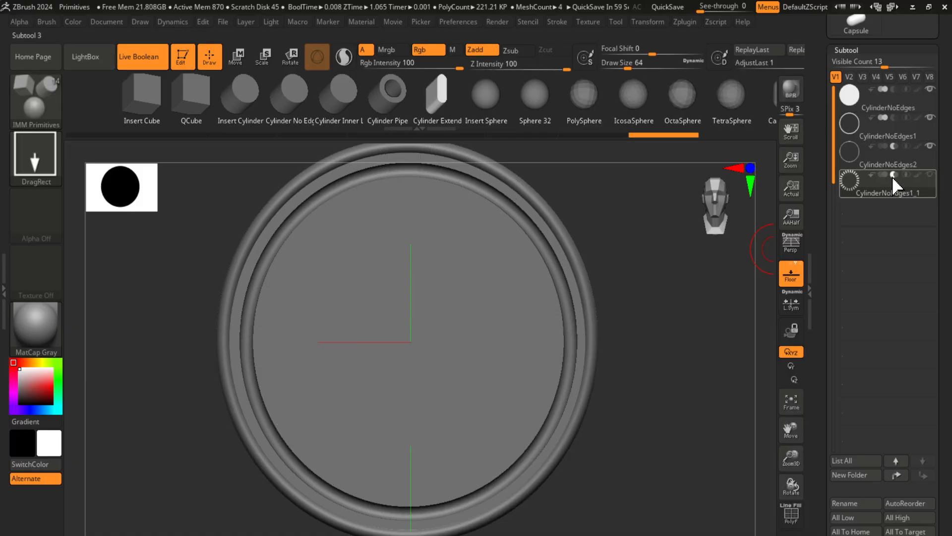
mouse_move(893, 186)
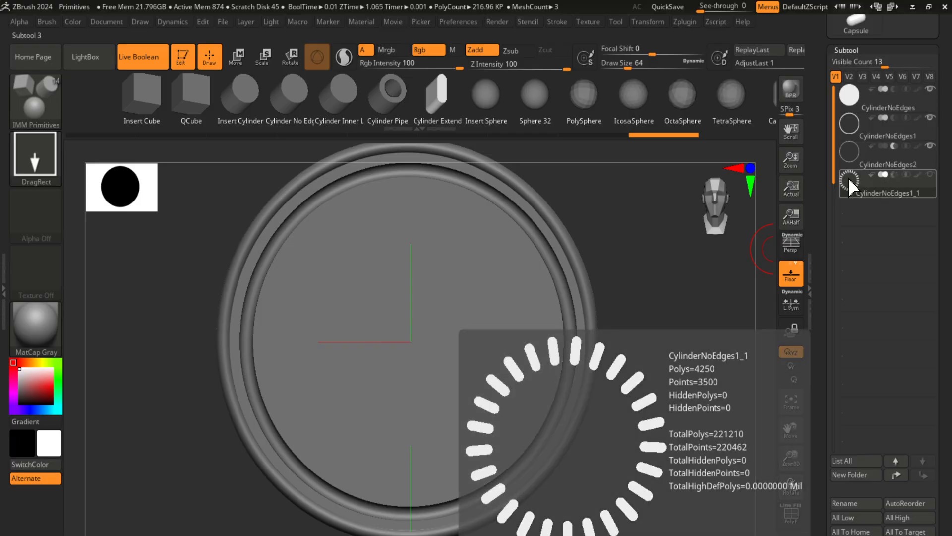
click(873, 167)
click(874, 186)
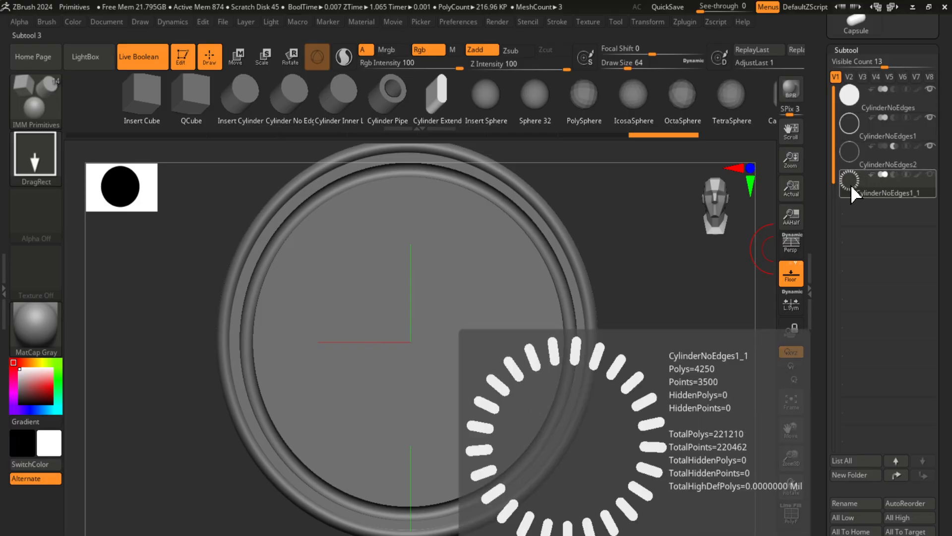
click(851, 135)
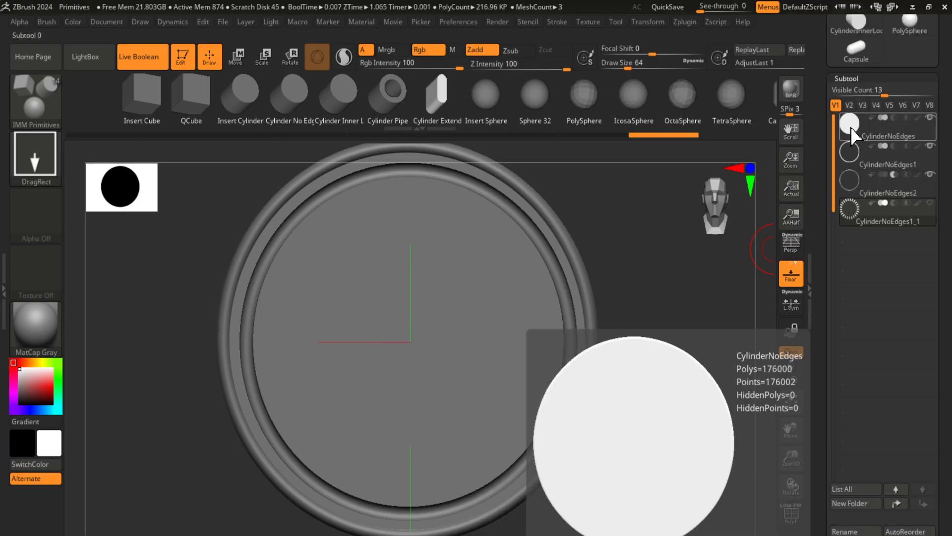
Step: Select the disc subtool CylinderNoEdges and try addition mode on the groove ring CylinderNoEdges2
click(851, 135)
drag(723, 298, 714, 264)
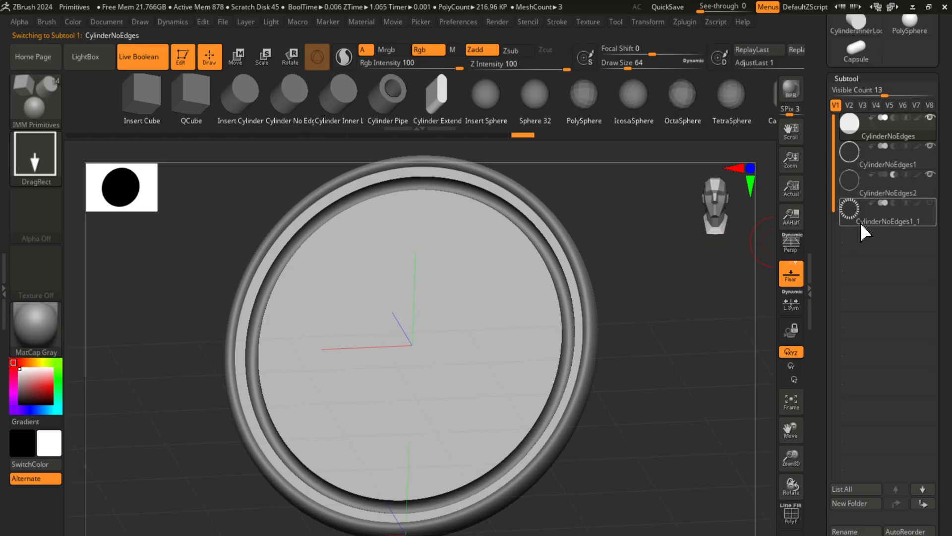
mouse_move(862, 231)
mouse_move(848, 187)
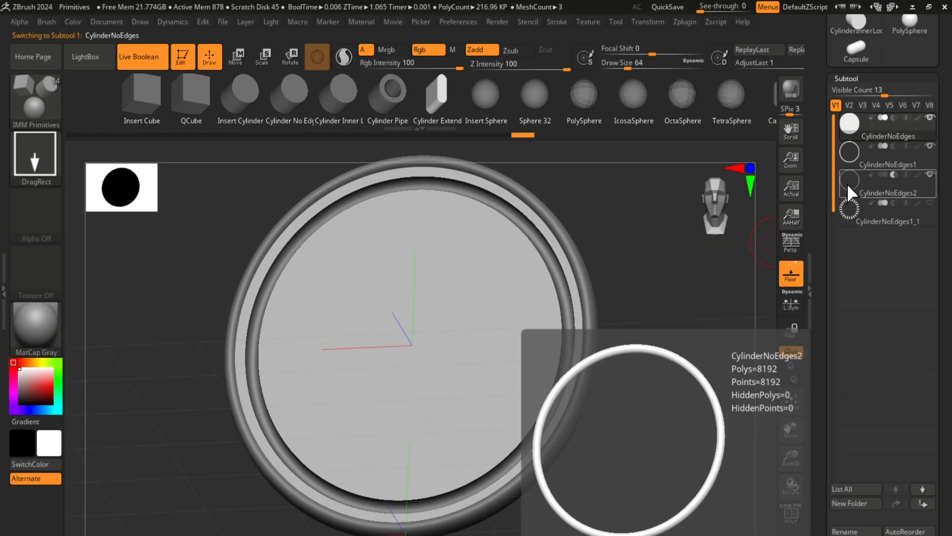
click(883, 177)
scroll(890, 216, down, 1)
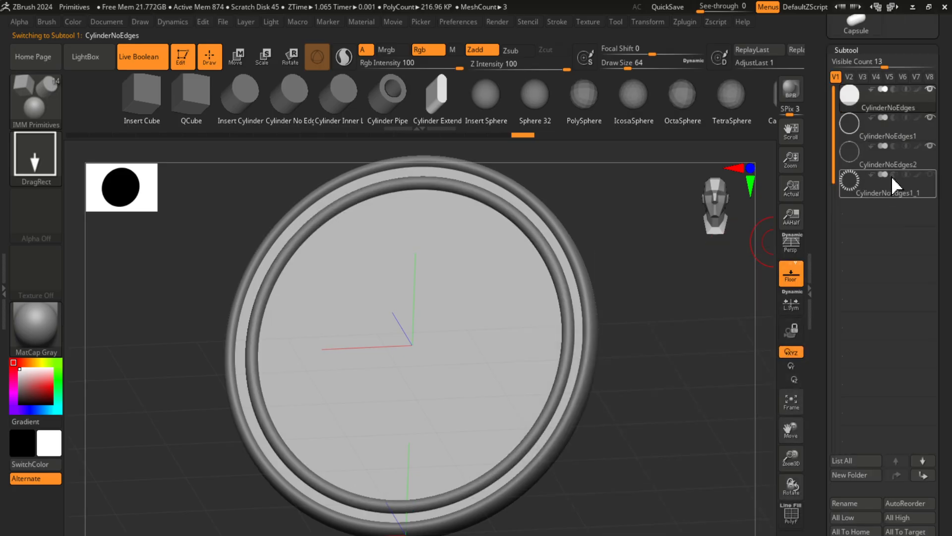
Step: Try subtraction on the rim ring CylinderNoEdges1, restore both rings' boolean modes, and toggle the disc's visibility off and on
scroll(893, 186, up, 1)
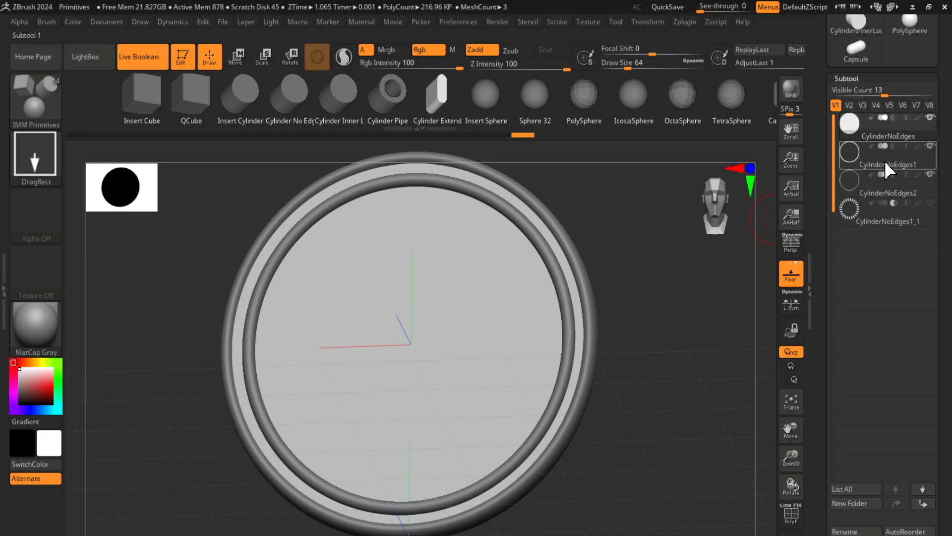
click(894, 146)
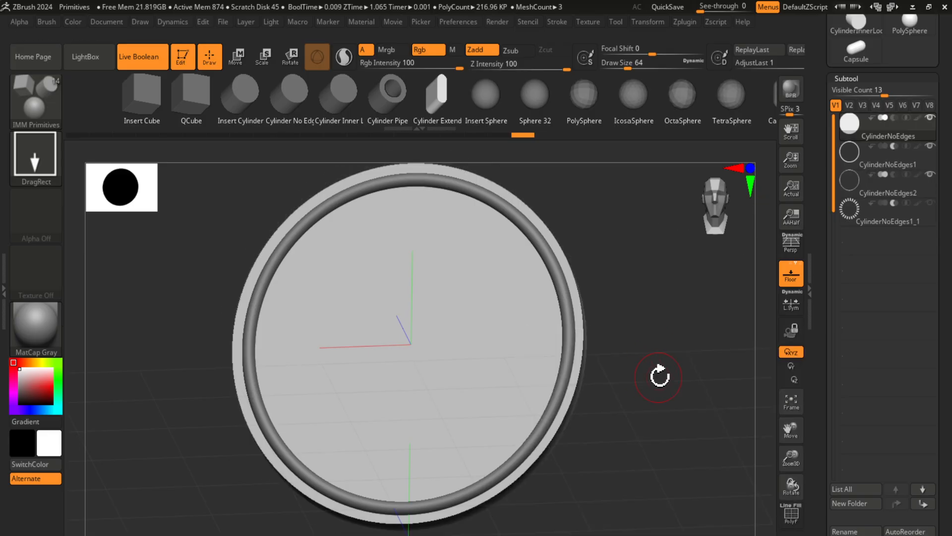
shift+drag(654, 415, 650, 413)
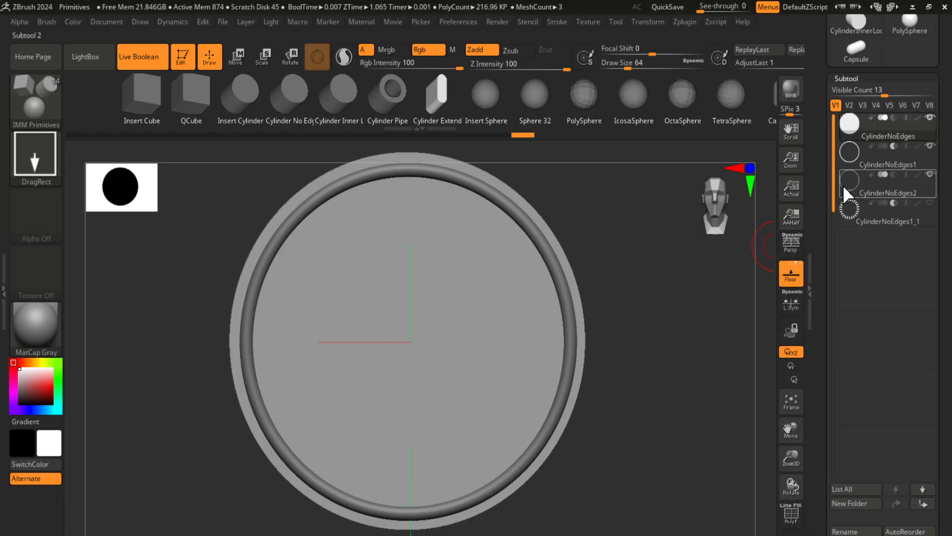
click(880, 162)
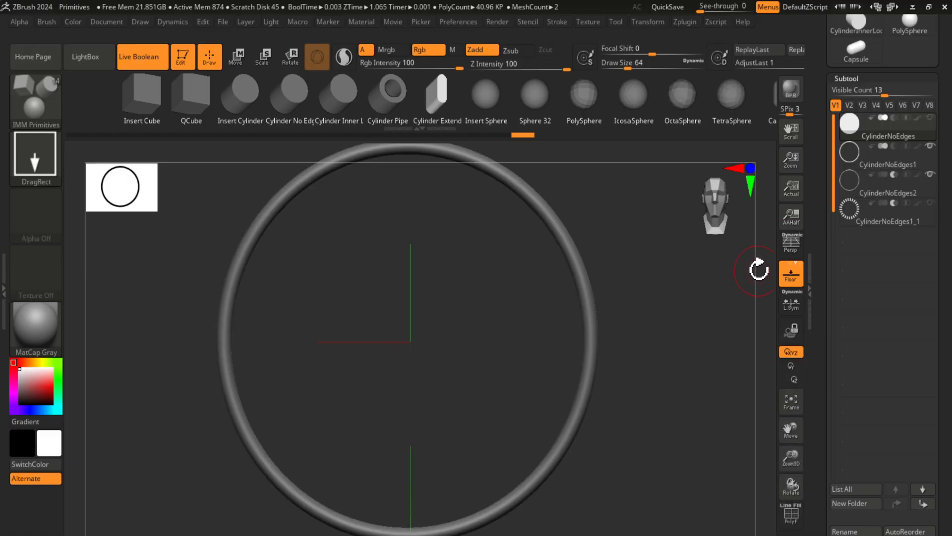
click(931, 131)
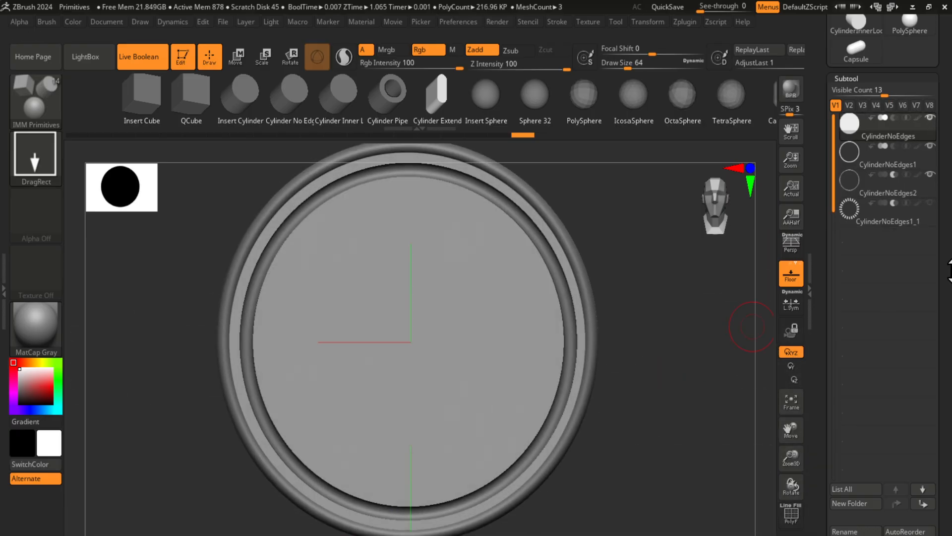
Step: Generate a Boolean mesh from the visible disc, rim ring and subtracted groove ring
scroll(893, 268, down, 5)
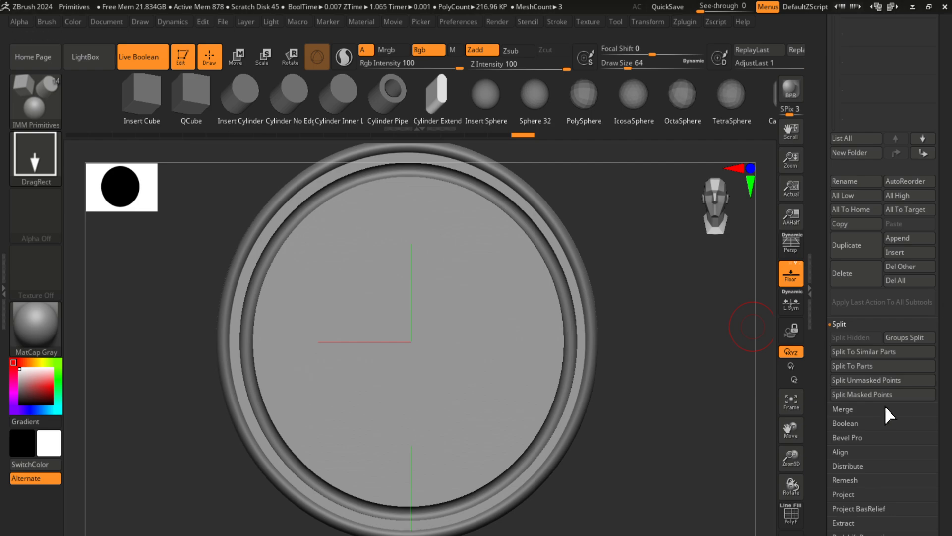
click(880, 422)
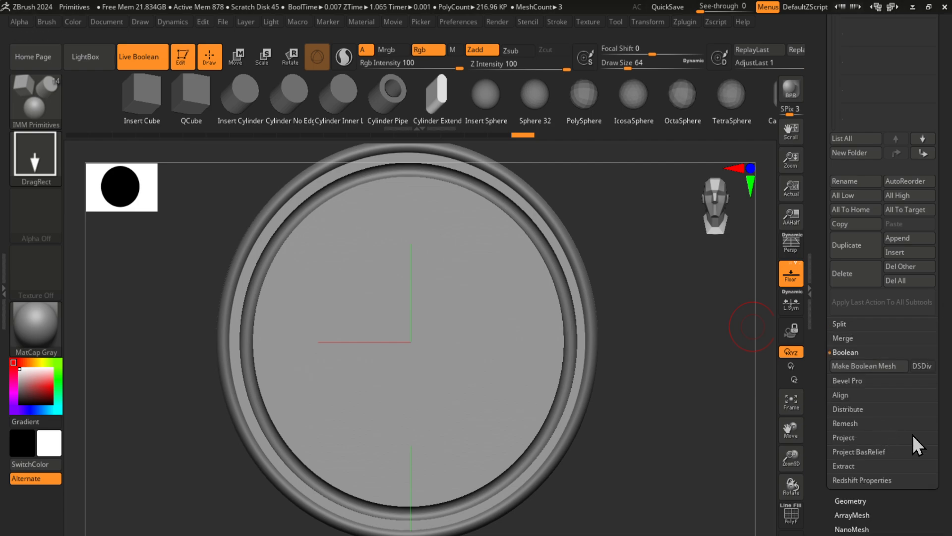
click(853, 371)
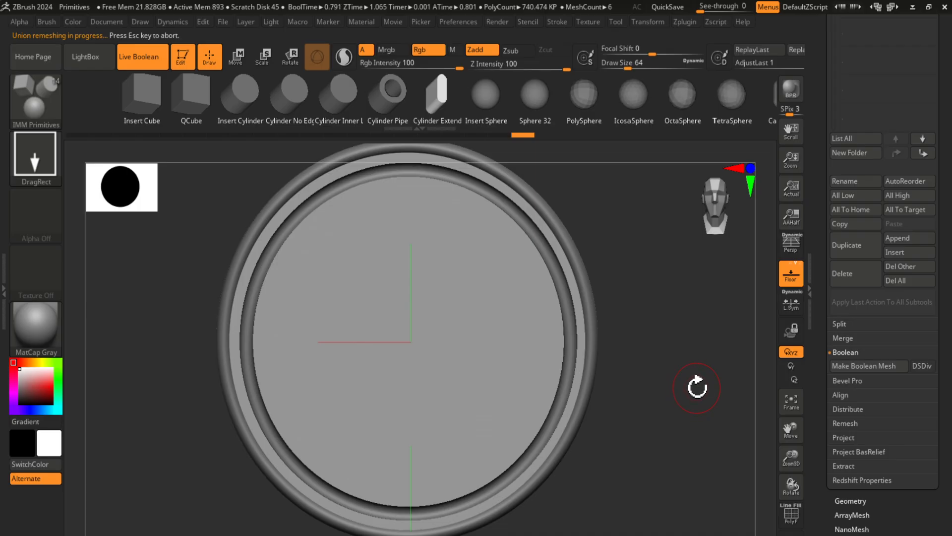
Step: Append the generated UMesh_CylinderNoEdges1 Boolean result as a new subtool
scroll(903, 277, up, 5)
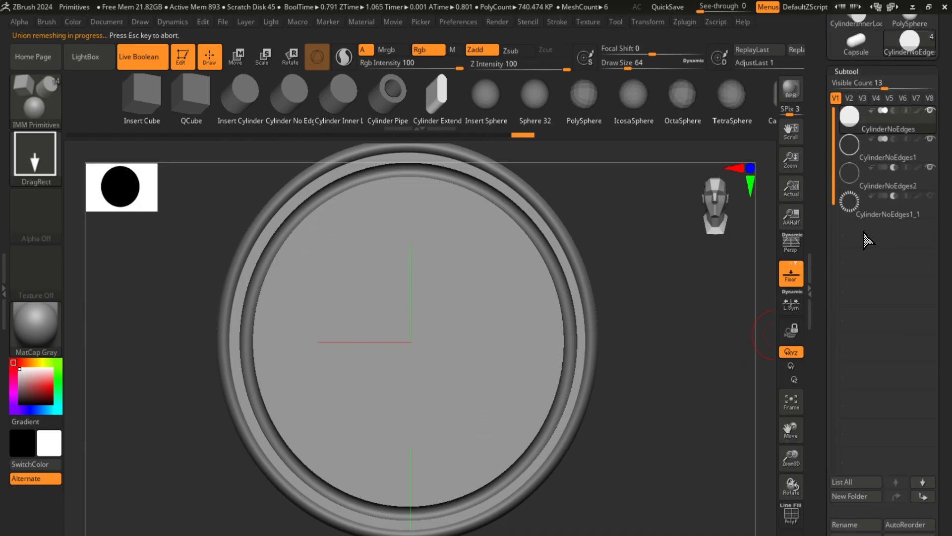
drag(950, 338, 939, 320)
drag(949, 392, 922, 282)
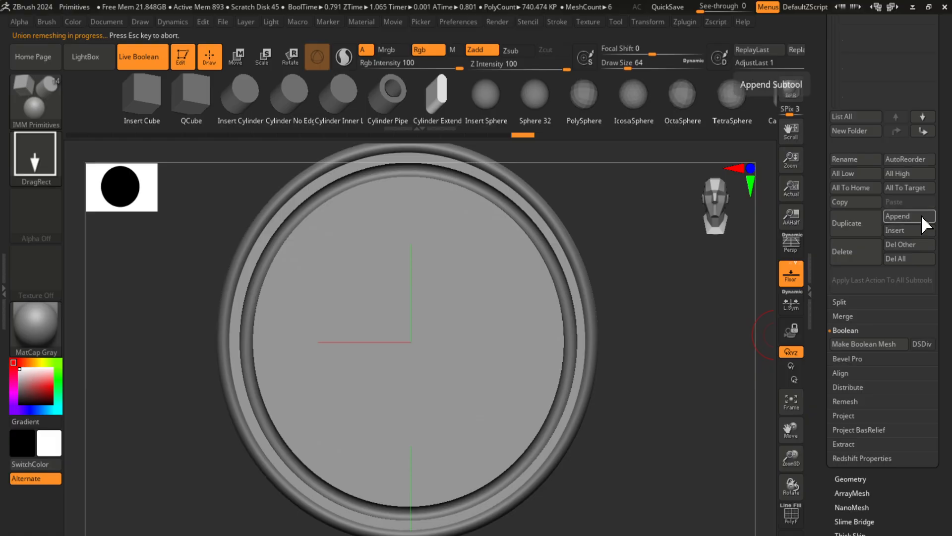
click(912, 216)
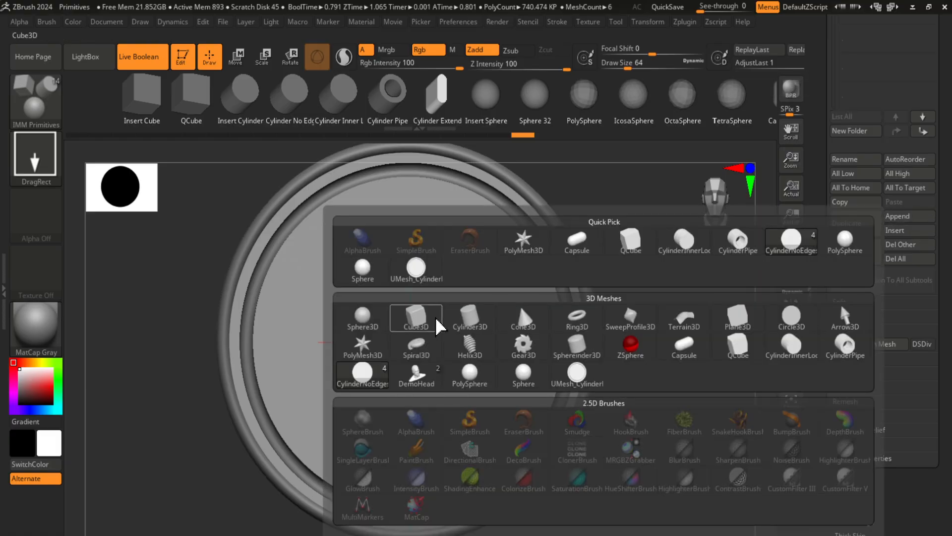
click(416, 271)
drag(951, 240, 950, 397)
Step: Select the subtool UMesh_CylinderNoEdges1 and move it to the start of the subtool list
click(863, 369)
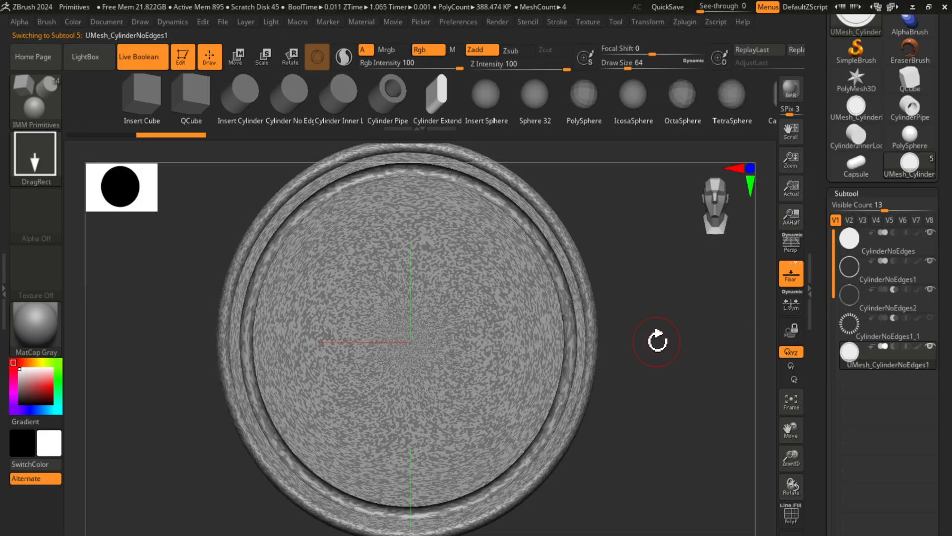
key(ctrl+Up)
key(ctrl+Up)
key(ctrl+Up)
key(ctrl+Up)
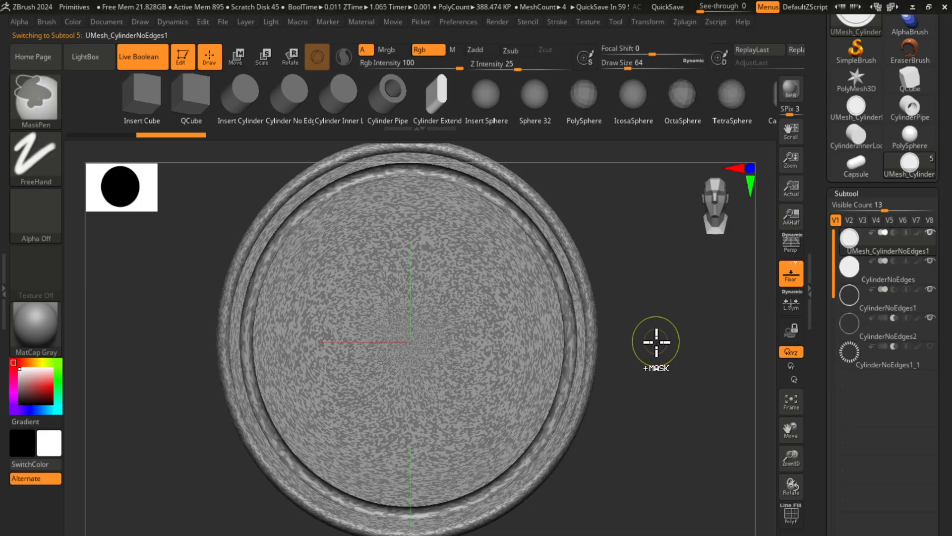
Step: Hide the original disc CylinderNoEdges and both rings CylinderNoEdges1 and CylinderNoEdges2, leaving only the Boolean mesh visible
click(930, 260)
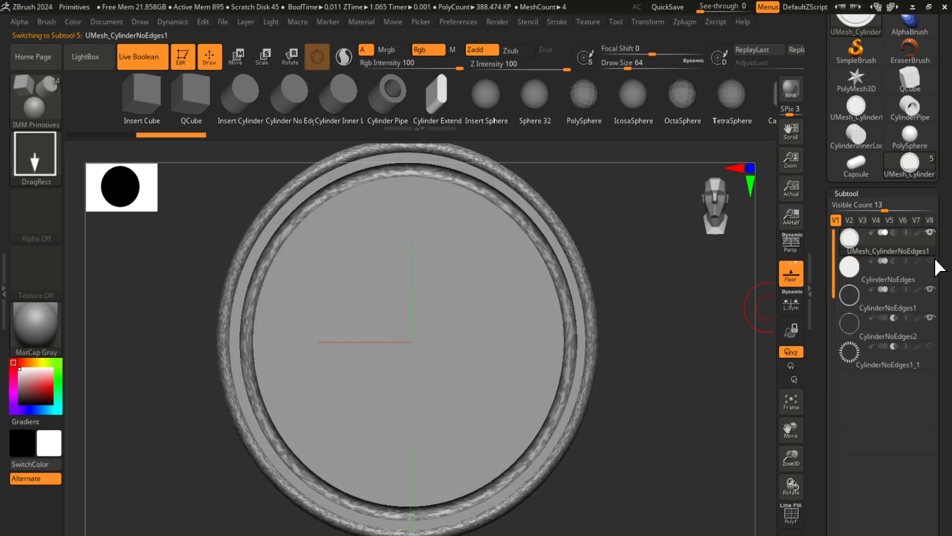
drag(634, 397, 638, 388)
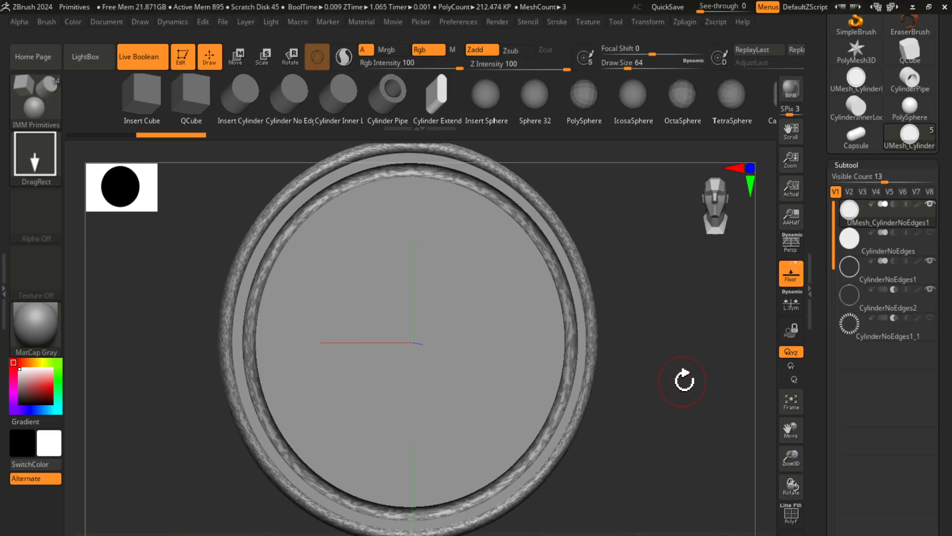
click(931, 261)
click(931, 289)
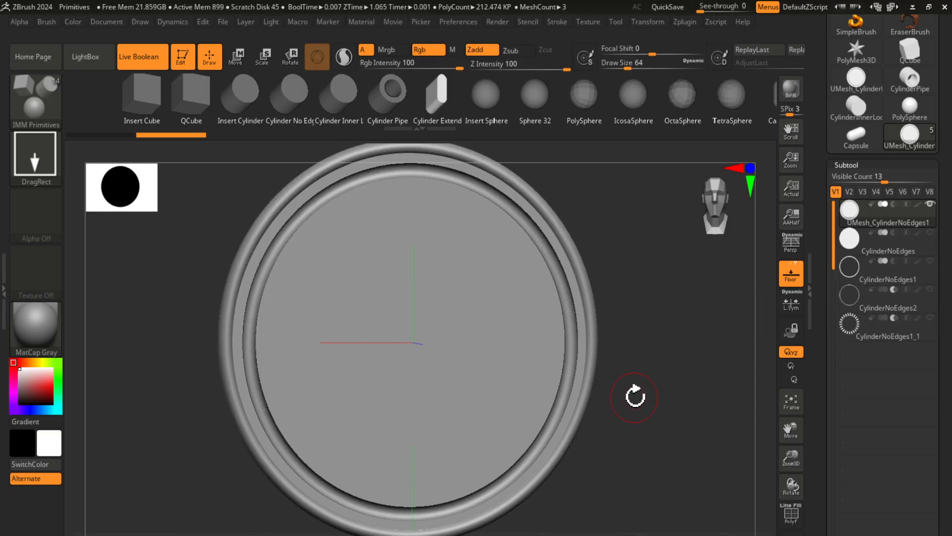
drag(635, 393, 652, 383)
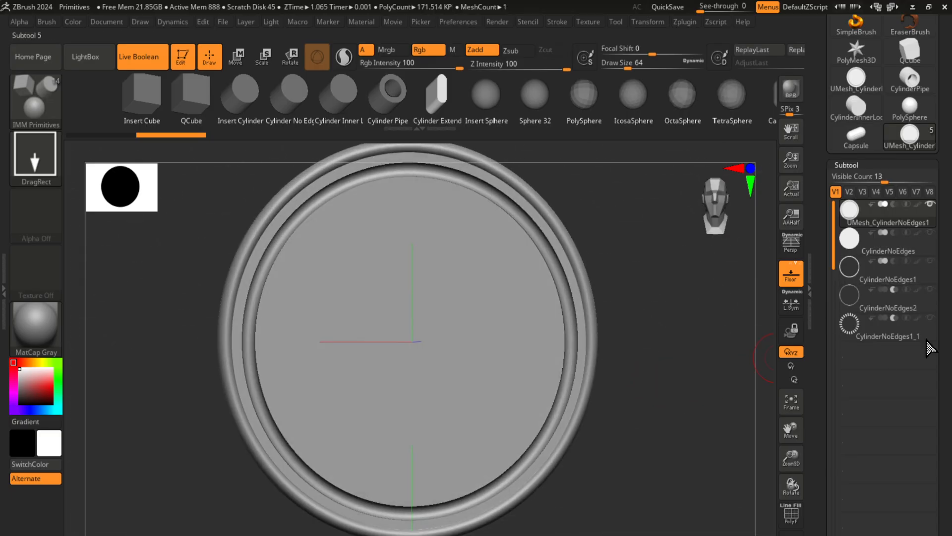
Step: Show the bar subtool CylinderNoEdges1_1 and set it to addition mode
scroll(935, 347, up, 2)
mouse_move(938, 377)
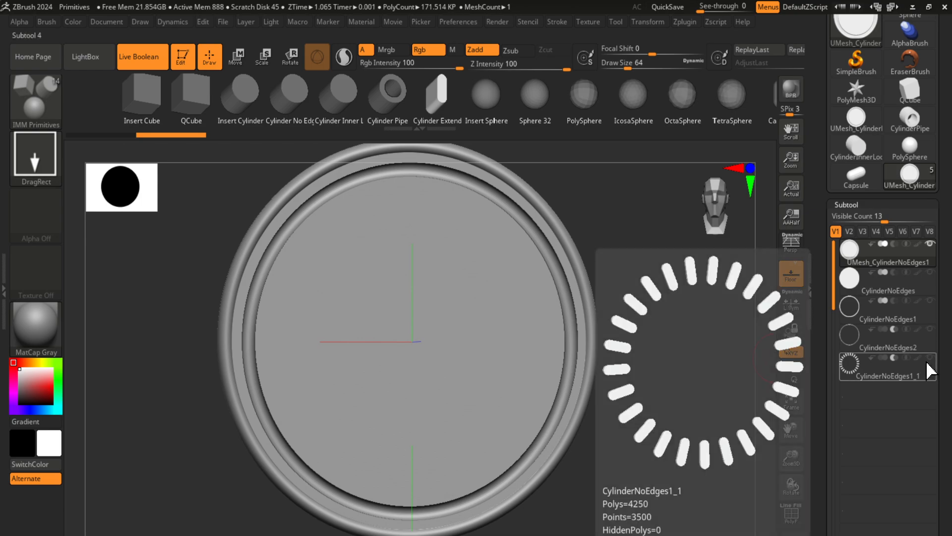
click(929, 357)
drag(732, 442, 654, 446)
click(888, 357)
Step: Make the bar subtool CylinderNoEdges1_1 active and reposition the bars so they fit inside the groove, finishing in Draw mode
key(w)
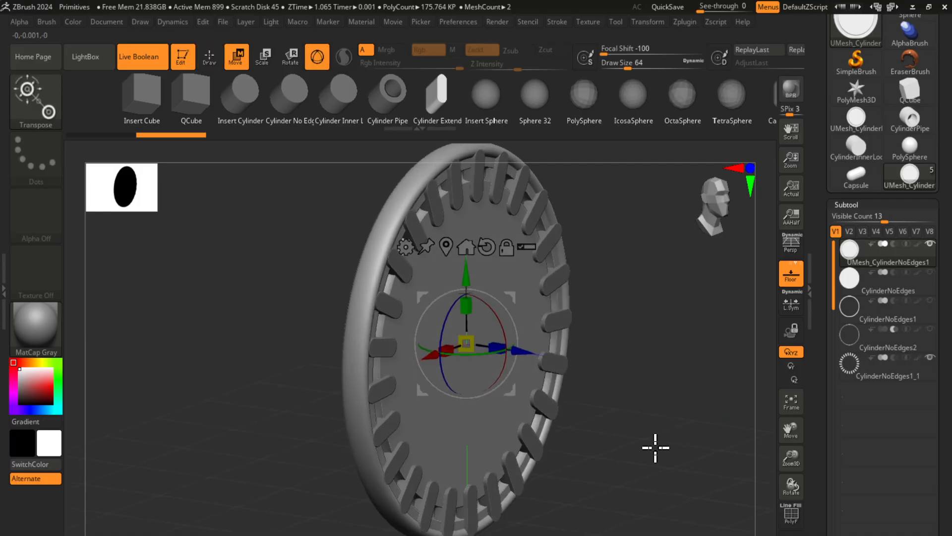
mouse_move(524, 353)
mouse_down()
mouse_move(515, 347)
mouse_move(523, 355)
mouse_up()
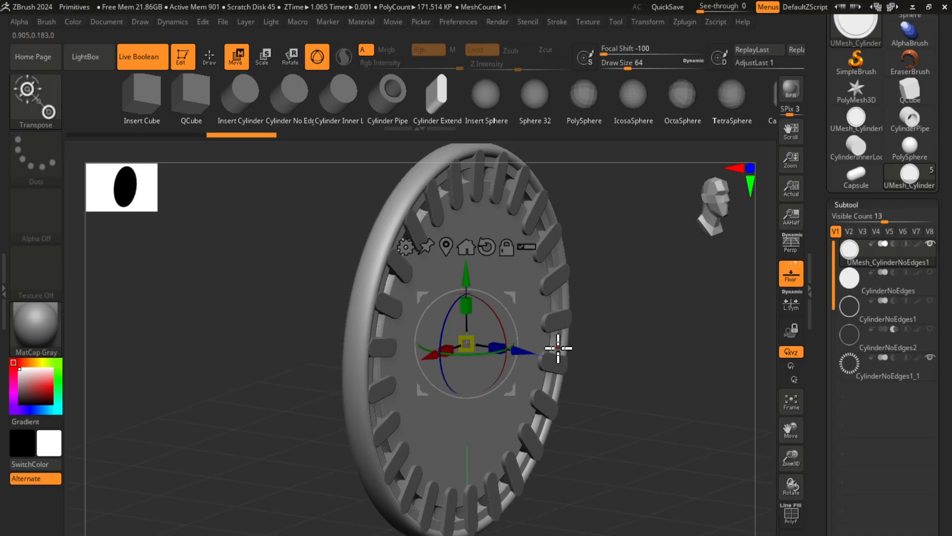
key(q)
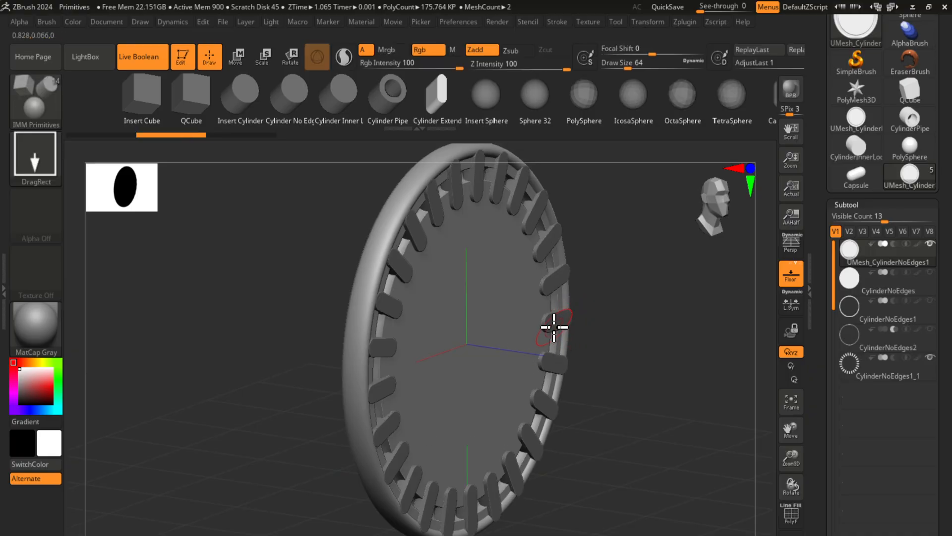
alt+click(554, 327)
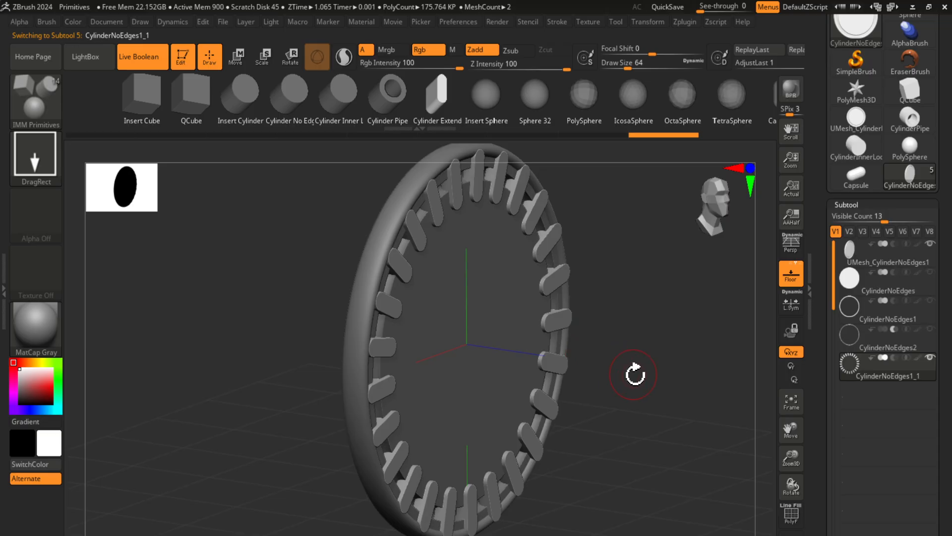
key(w)
mouse_move(634, 375)
mouse_down()
mouse_move(629, 389)
mouse_move(618, 353)
mouse_move(630, 360)
mouse_move(588, 333)
mouse_move(644, 355)
mouse_move(616, 355)
mouse_move(629, 385)
mouse_move(649, 394)
mouse_move(648, 325)
mouse_move(629, 418)
mouse_move(616, 399)
mouse_move(651, 392)
mouse_move(593, 417)
mouse_up()
key(q)
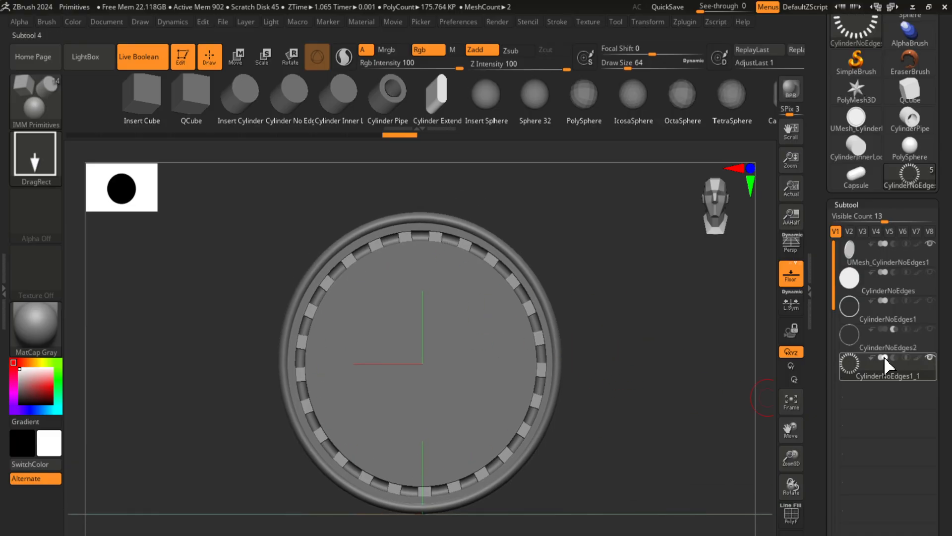
Step: Generate a second Boolean mesh that unites UMesh_CylinderNoEdges1 with the bars
drag(653, 393, 675, 427)
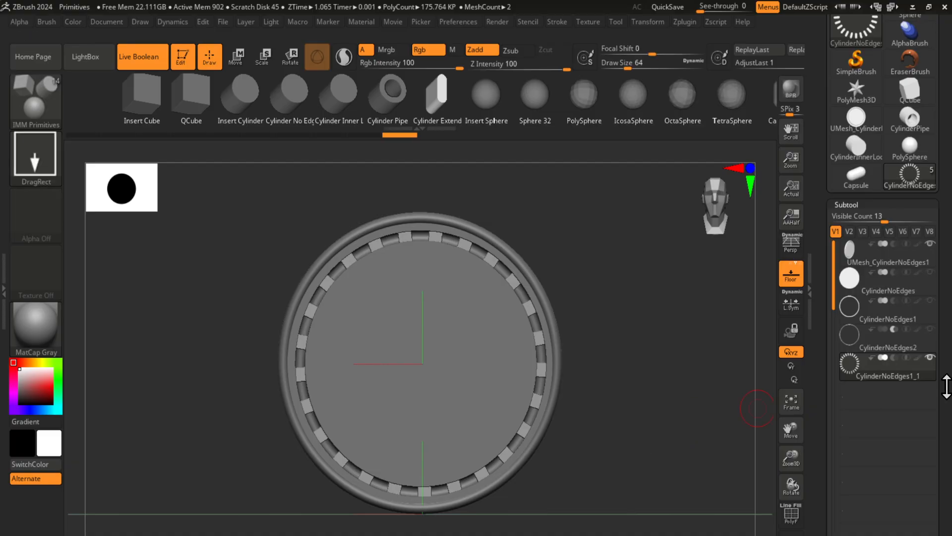
drag(946, 386, 908, 257)
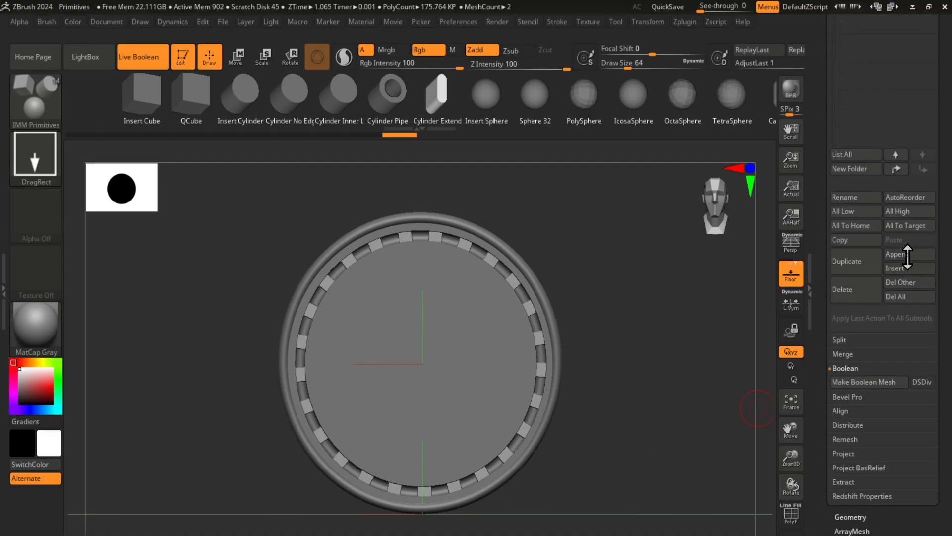
click(853, 386)
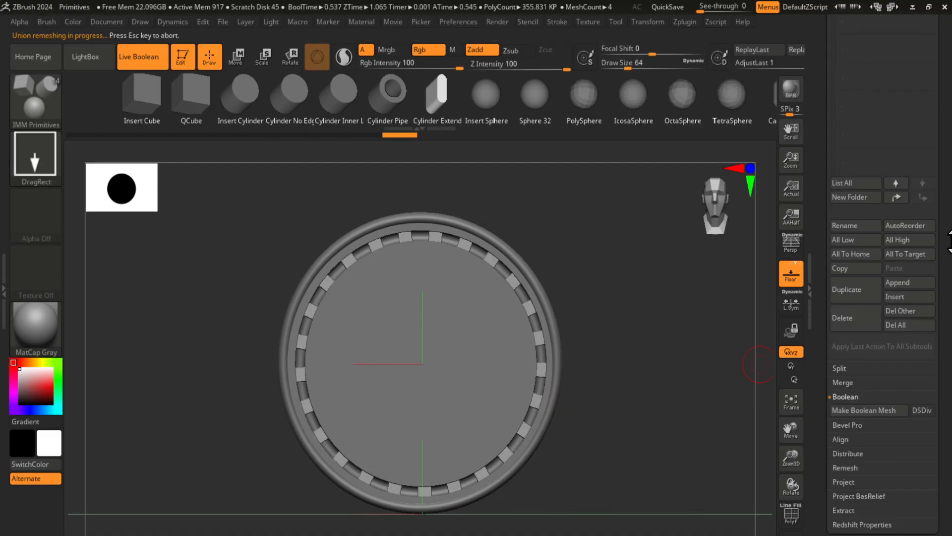
Step: Append the new Boolean result UMesh_CylinderNoEdges2 as a subtool, select it, and hide the other subtools
drag(949, 241, 947, 318)
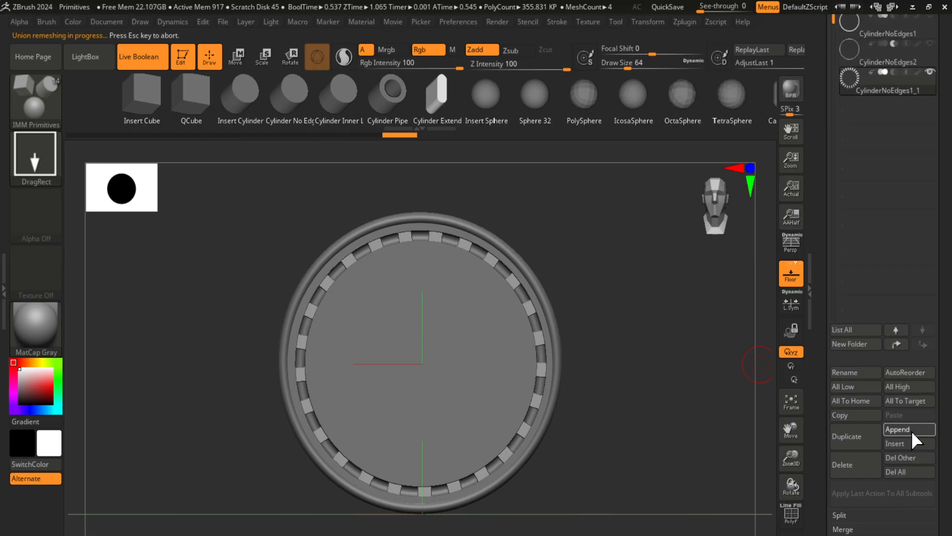
click(912, 432)
click(469, 297)
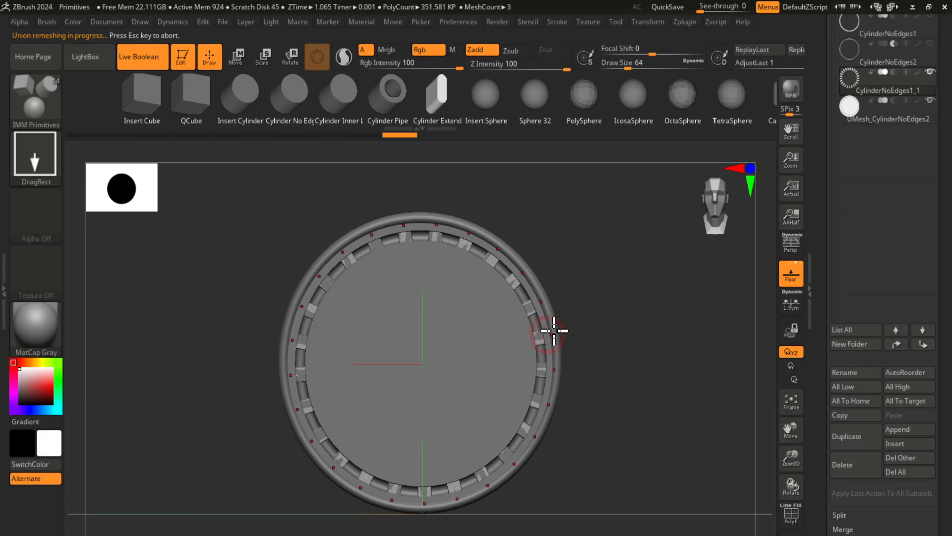
drag(948, 133, 948, 219)
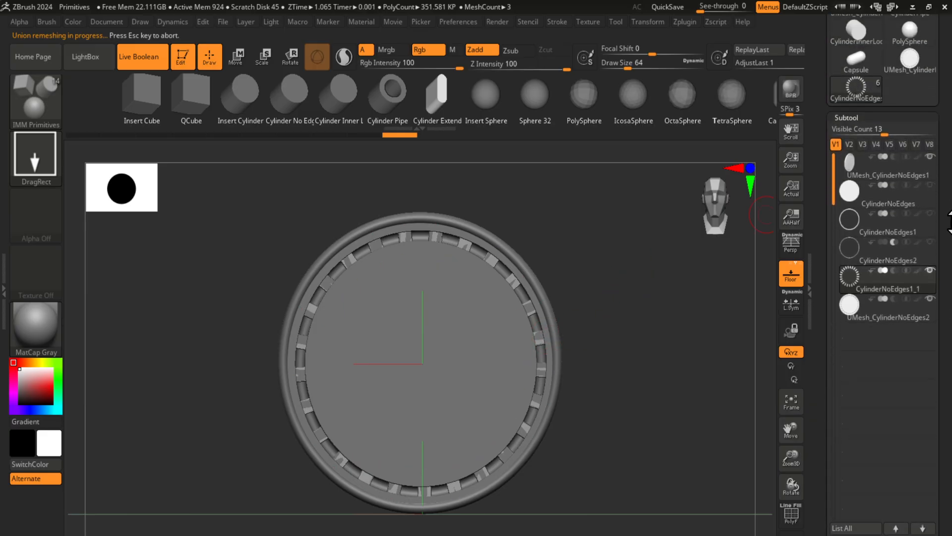
click(933, 270)
Step: Examine the merged mesh's topology and polygroups with PolyFrame on, then inspect its shaded surface with PolyFrame off
mouse_move(626, 348)
mouse_down()
mouse_move(646, 299)
mouse_move(644, 319)
mouse_move(702, 452)
mouse_up()
key(shift+f)
key(shift+f)
key(shift+f)
key(f)
alt+drag(661, 383, 667, 430)
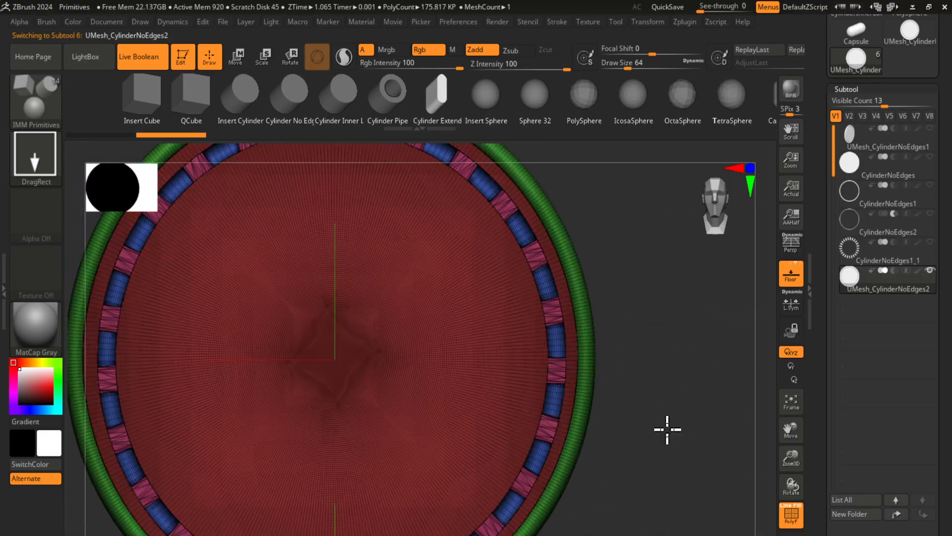
alt+drag(663, 397, 688, 357)
key(shift+f)
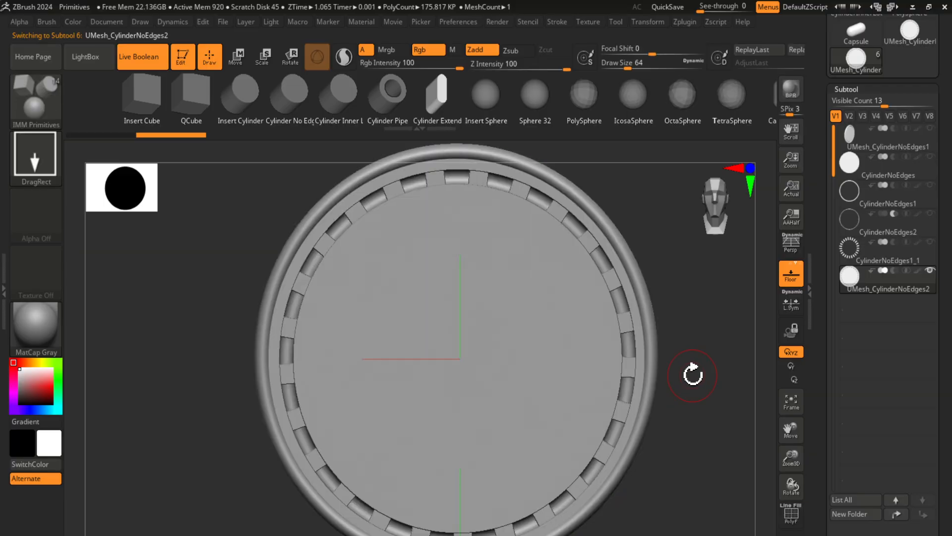
drag(684, 408, 634, 421)
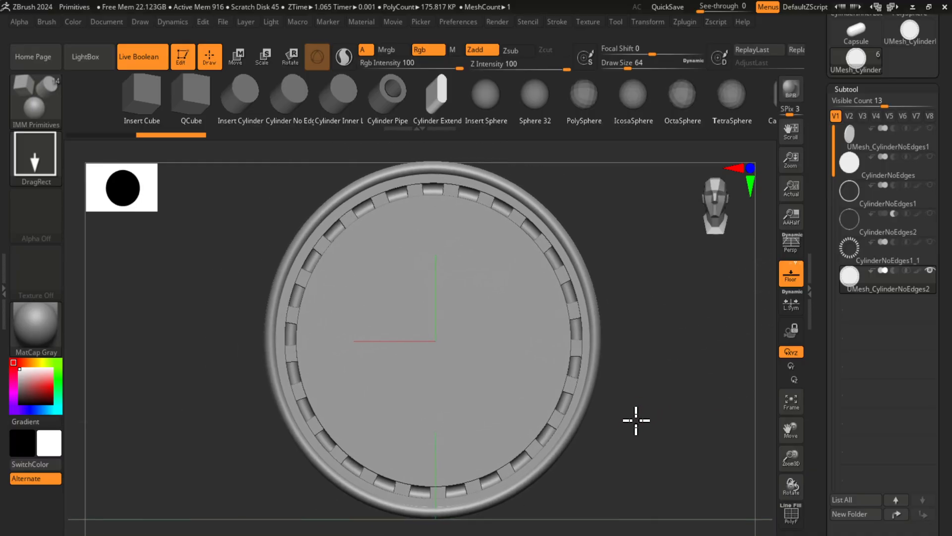
Step: Select the UMesh_CylinderNoEdges1 subtool and create a new subtool folder named old around it
click(881, 147)
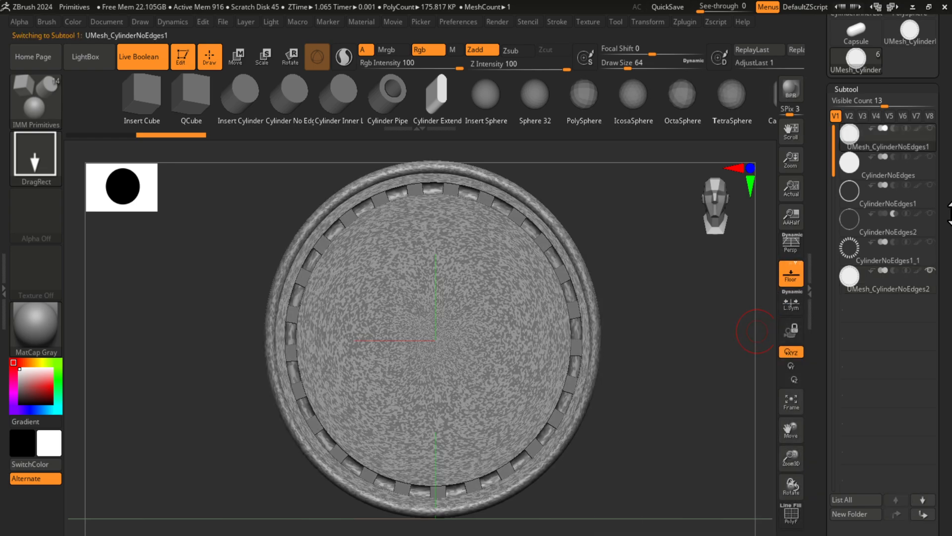
scroll(943, 258, down, 5)
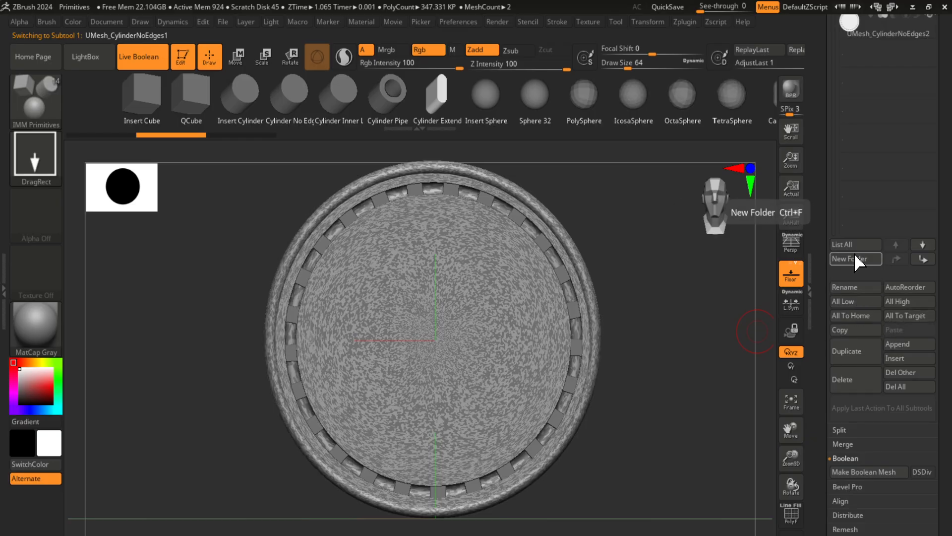
click(856, 259)
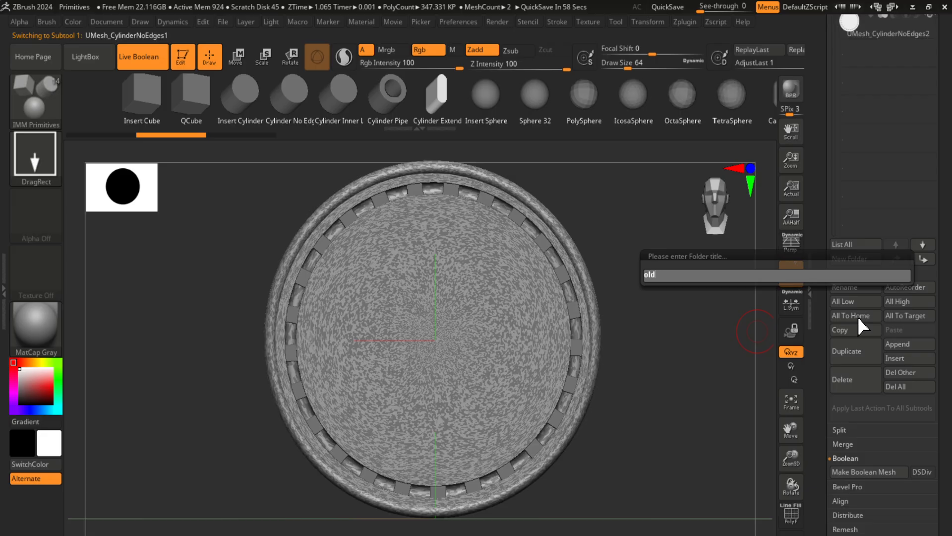
key(Return)
Step: Move the subtools CylinderNoEdges, CylinderNoEdges1, CylinderNoEdges2 and CylinderNoEdges1_1 into the old folder
drag(941, 219, 948, 389)
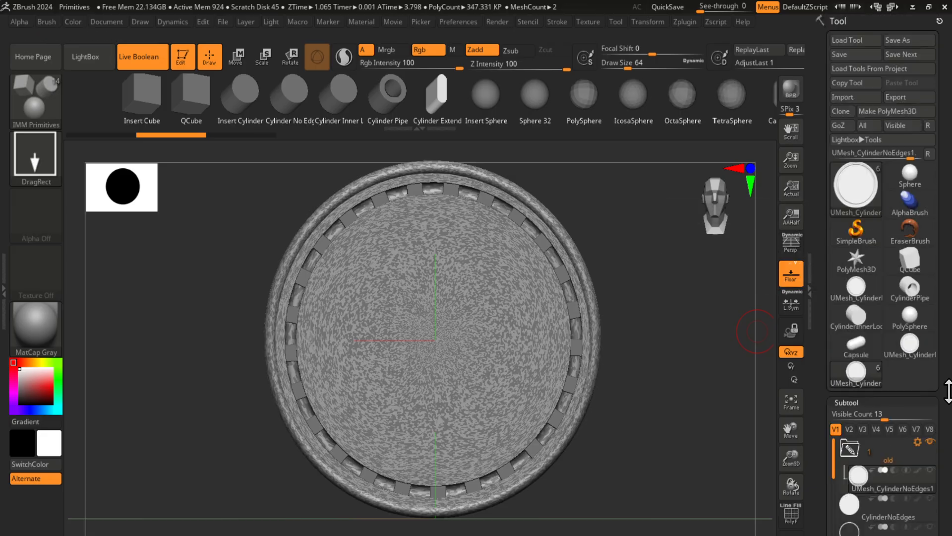
scroll(927, 347, down, 7)
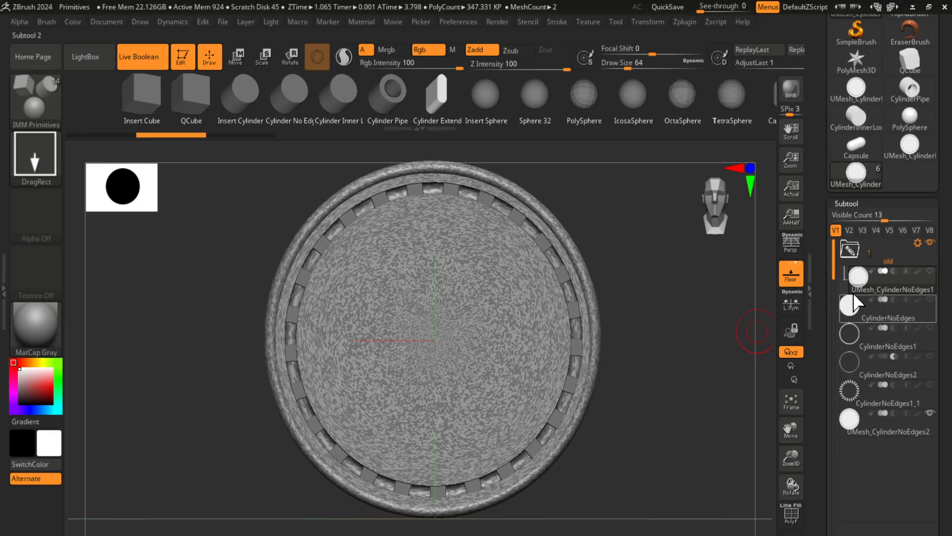
drag(854, 297, 859, 284)
drag(849, 335, 866, 317)
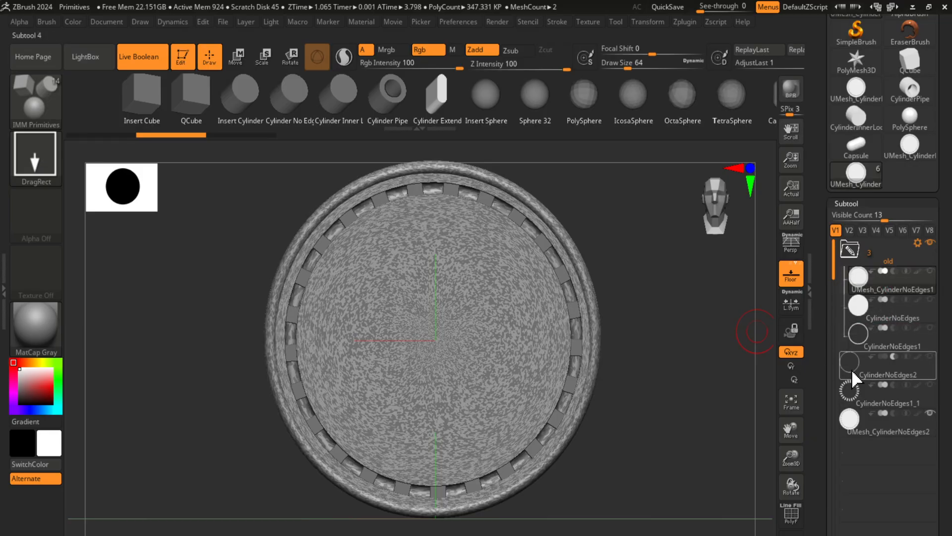
mouse_move(852, 372)
mouse_down()
mouse_move(867, 343)
mouse_move(870, 368)
mouse_up()
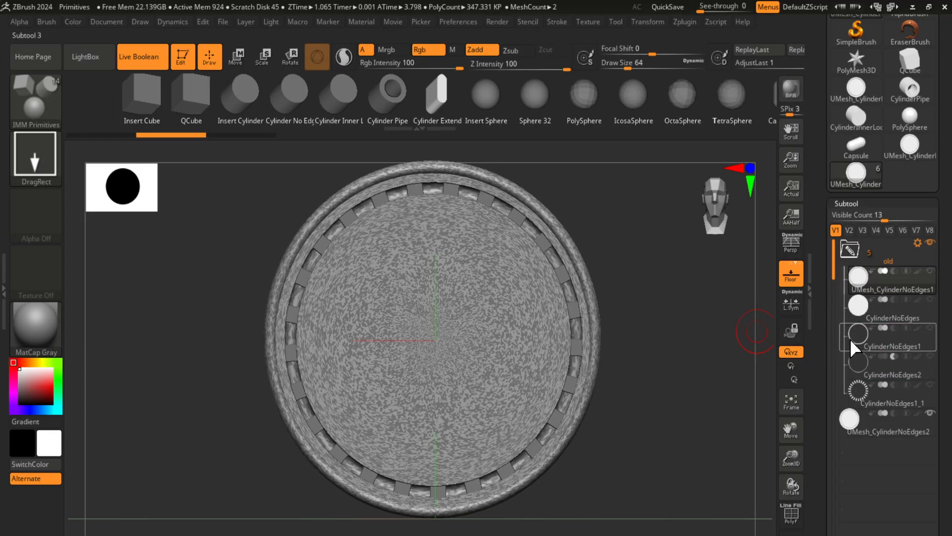
Step: Set the subtool list's Visible Count to 8
click(846, 218)
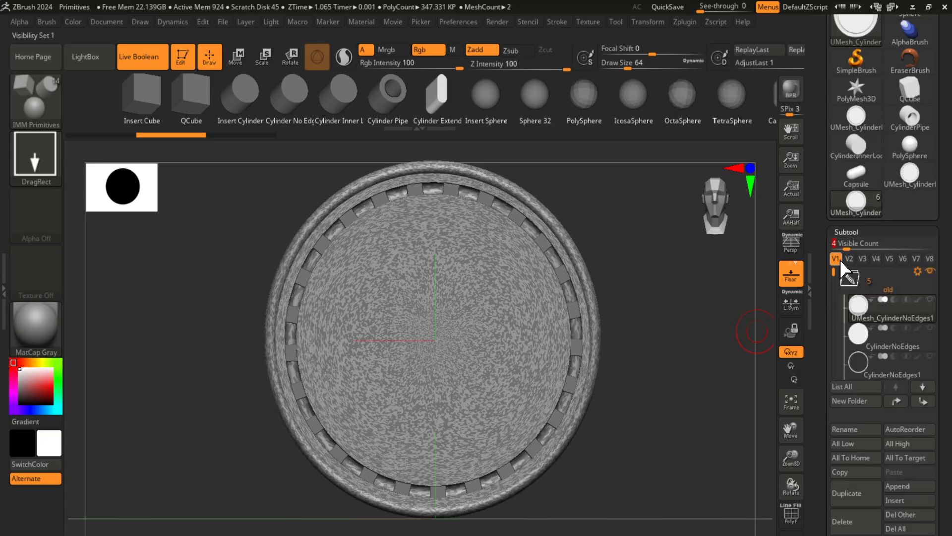
drag(846, 242, 831, 244)
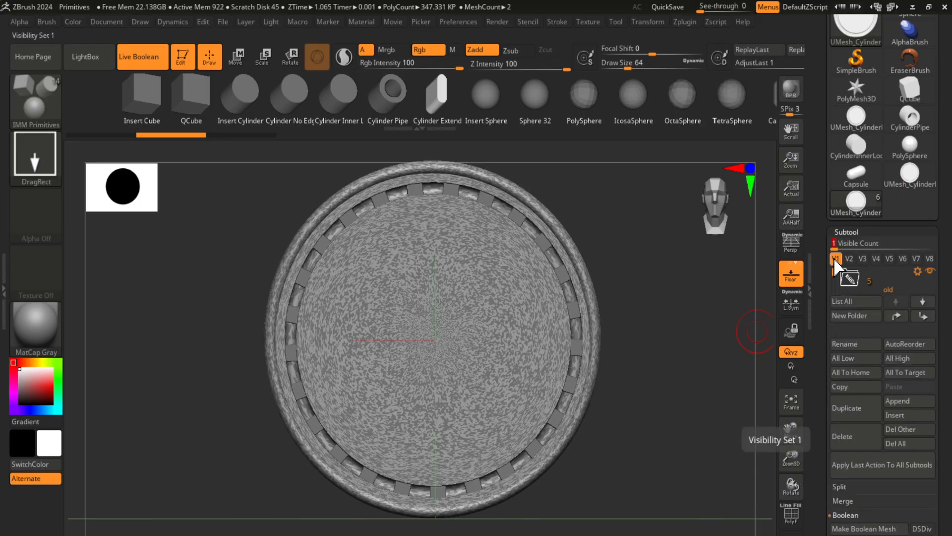
click(863, 247)
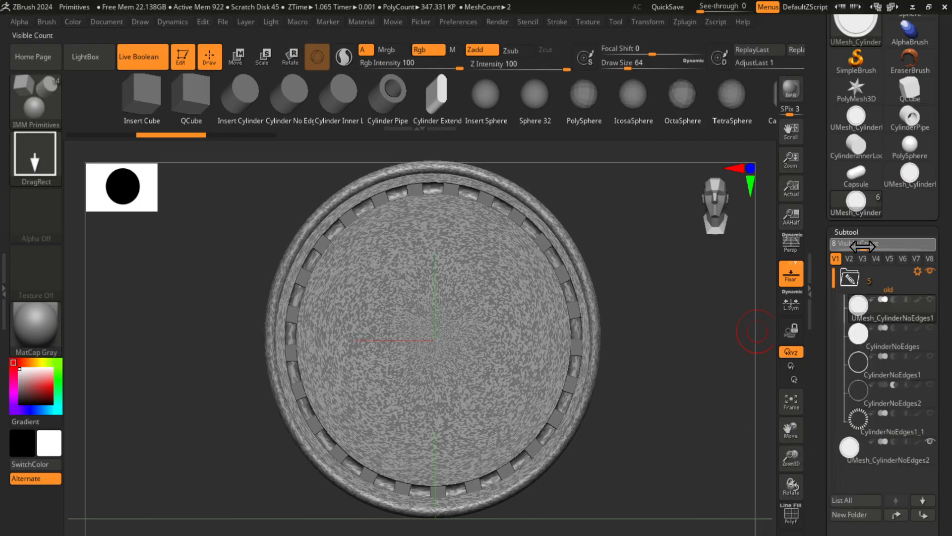
Step: Collapse the old folder, then select UMesh_CylinderNoEdges2 and move it above the folder
click(854, 286)
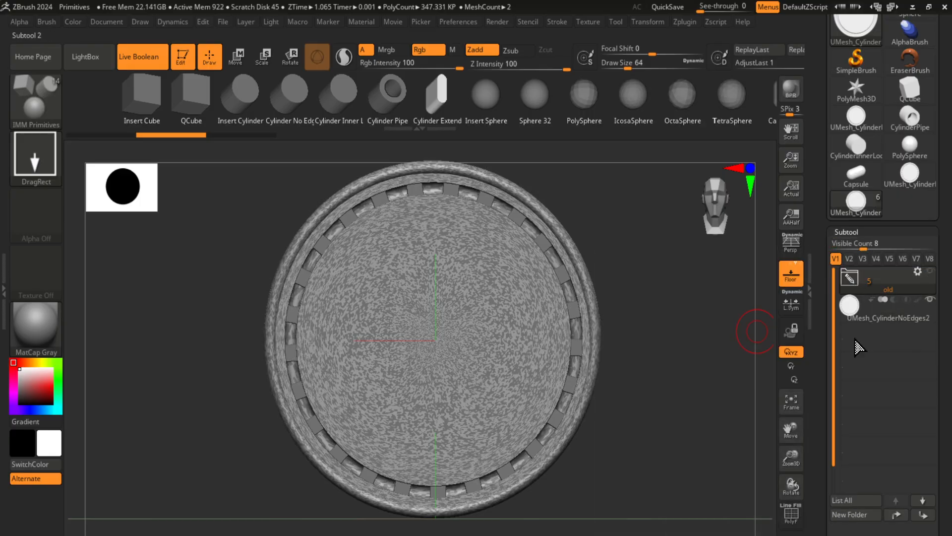
click(849, 309)
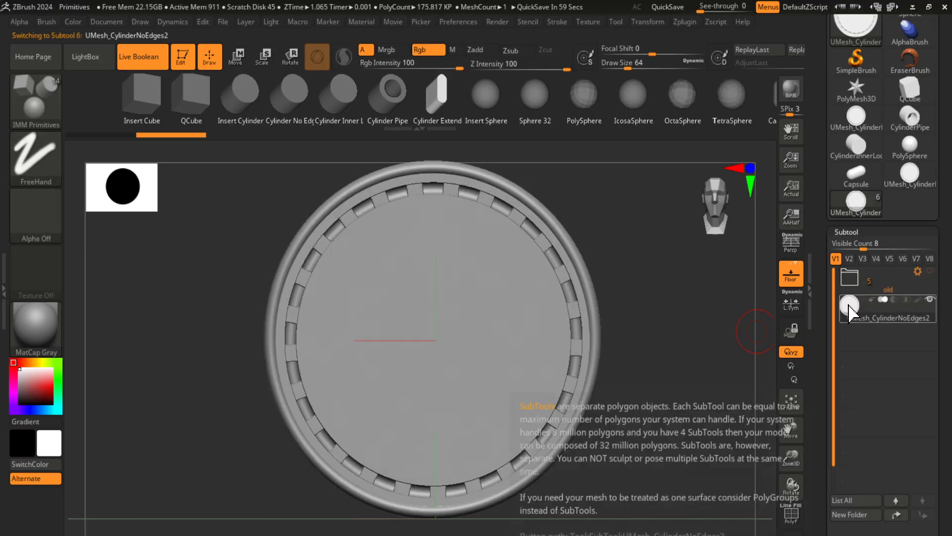
key(ctrl+Up)
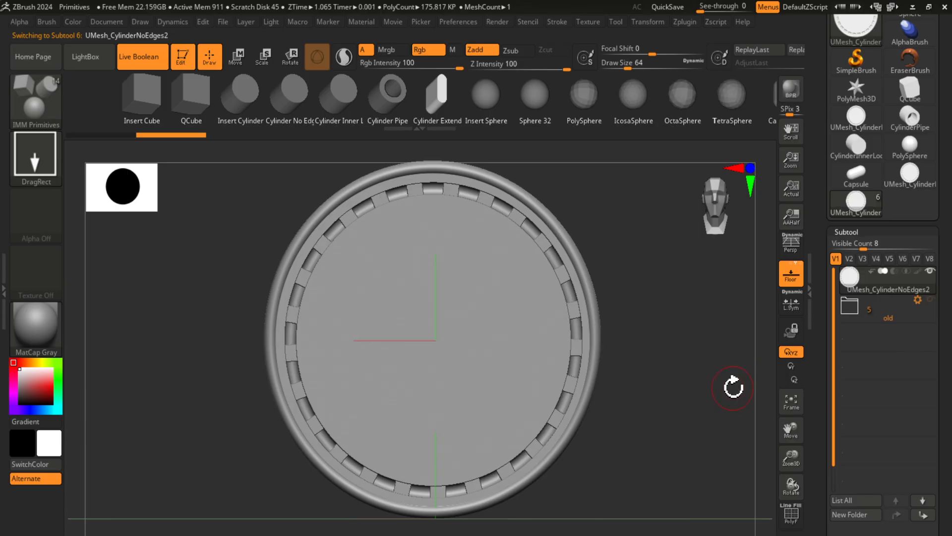
Step: Duplicate UMesh_CylinderNoEdges2 as a backup subtool, hide the copy and make the original active again
drag(668, 416, 687, 413)
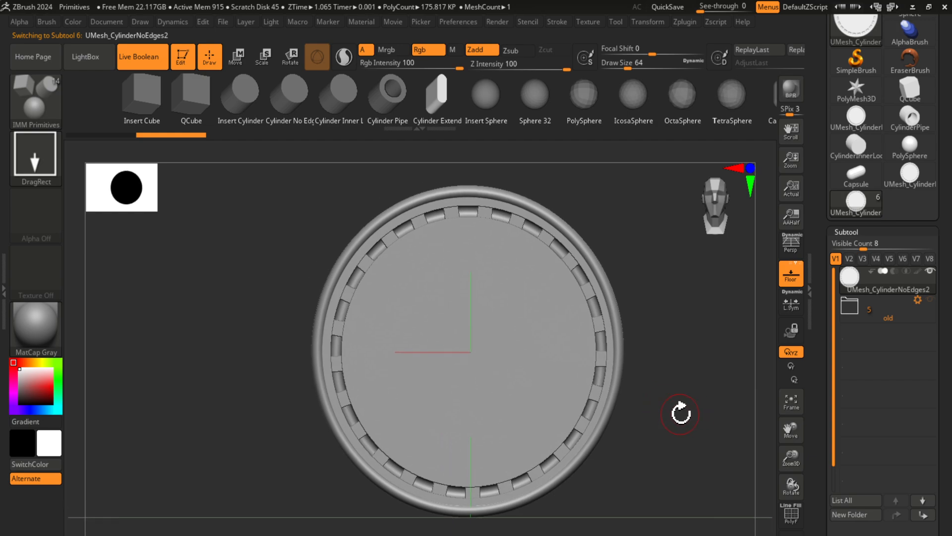
key(shift+f)
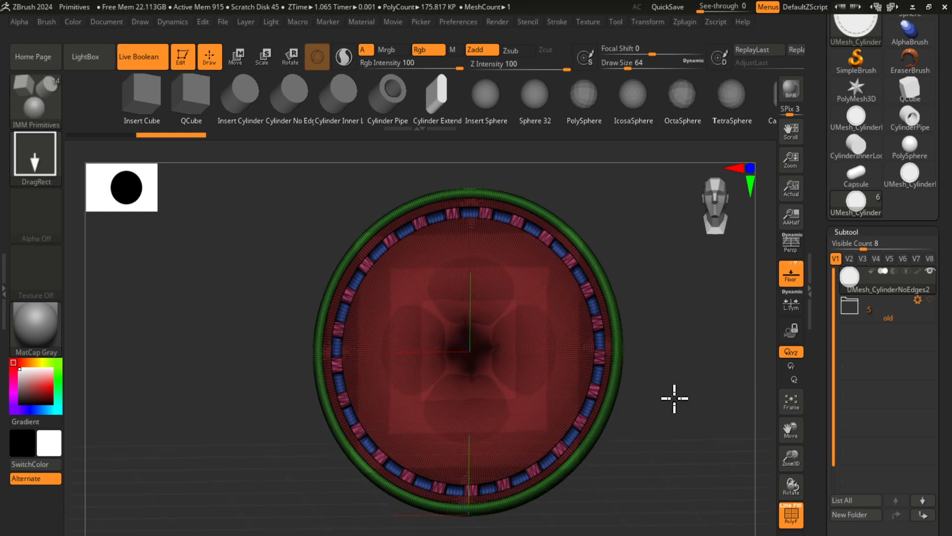
mouse_move(674, 398)
mouse_down()
mouse_move(659, 378)
mouse_move(680, 408)
mouse_up()
key(shift+f)
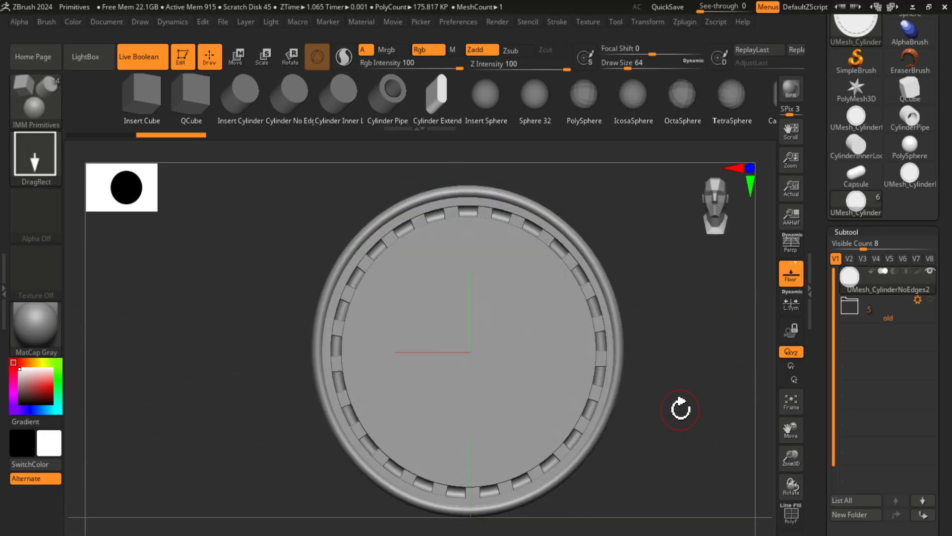
drag(944, 401, 933, 344)
click(842, 423)
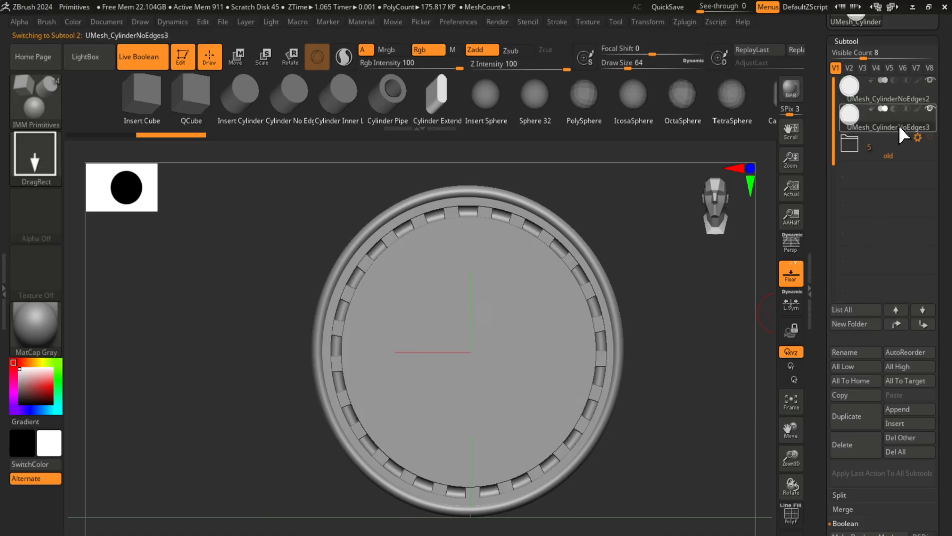
click(923, 103)
click(851, 99)
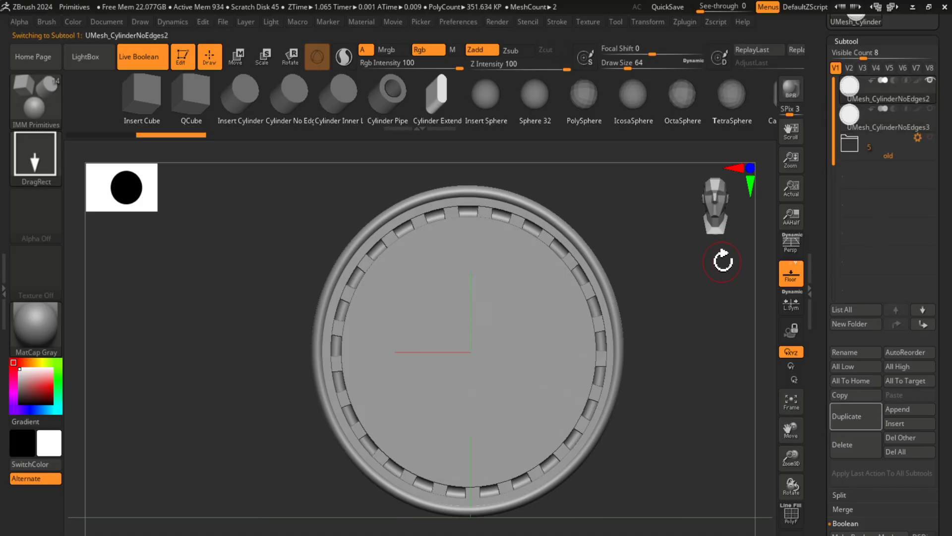
Step: DynaMesh the merged disc UMesh_CylinderNoEdges2 at a resolution of 1200
key(shift+f)
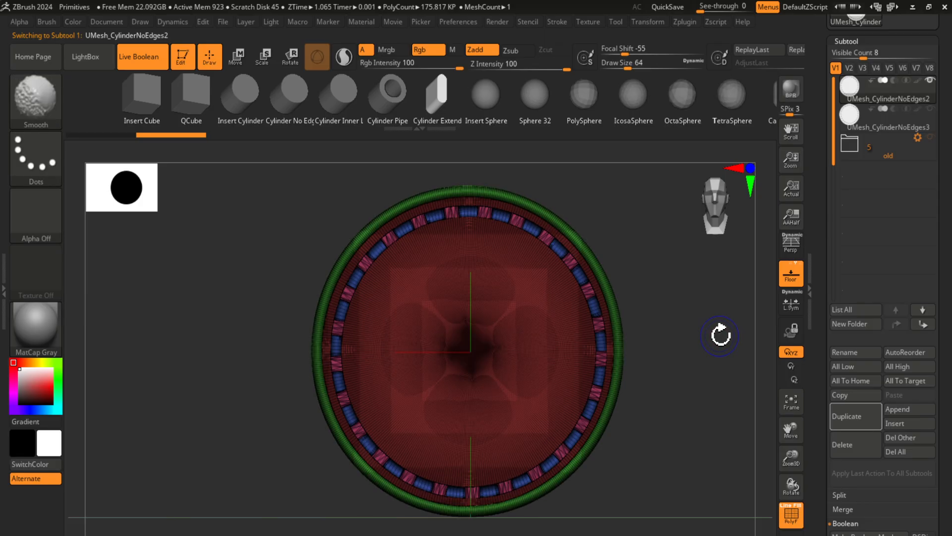
key(shift+f)
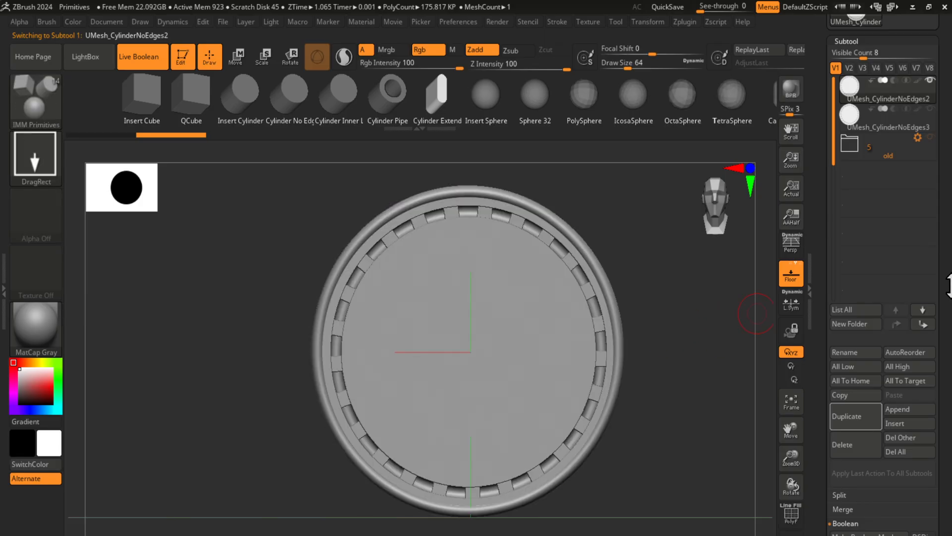
drag(949, 286, 939, 216)
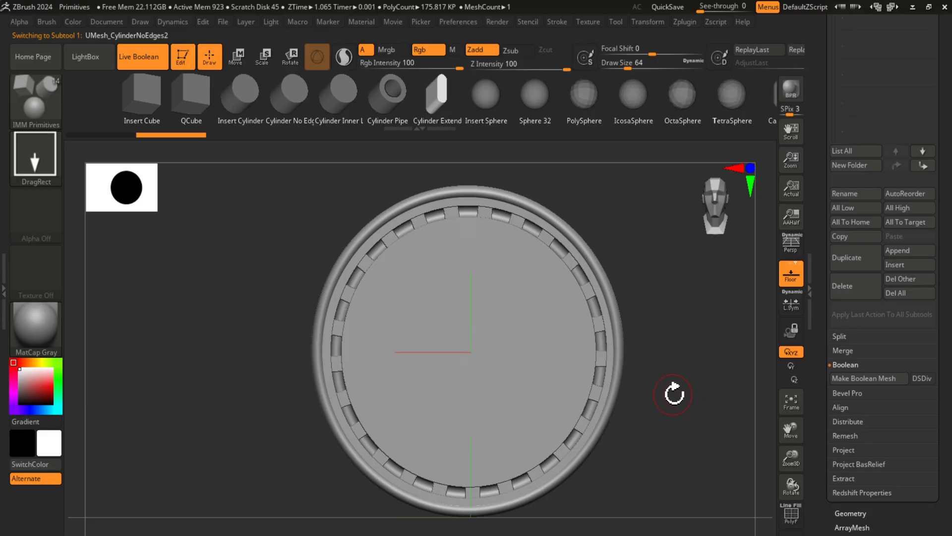
alt+drag(674, 394, 629, 391)
click(860, 508)
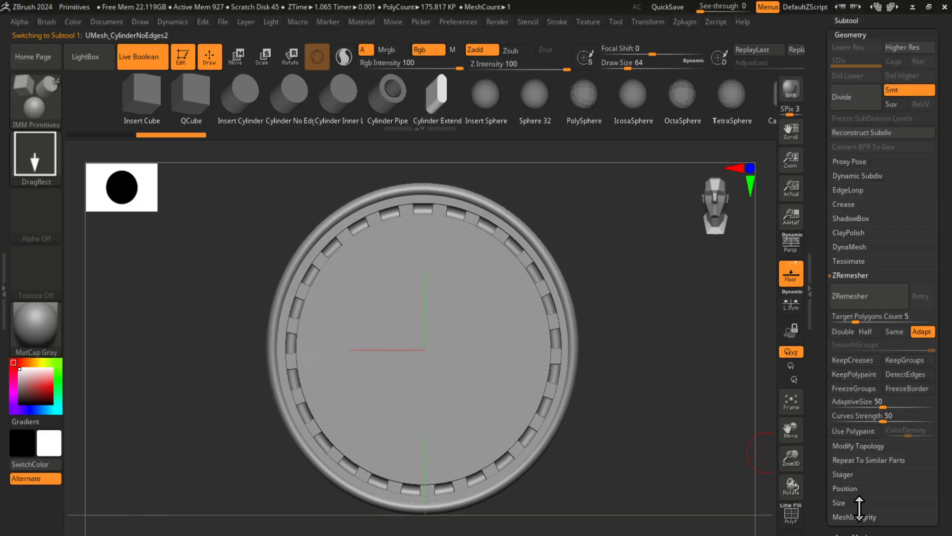
click(870, 247)
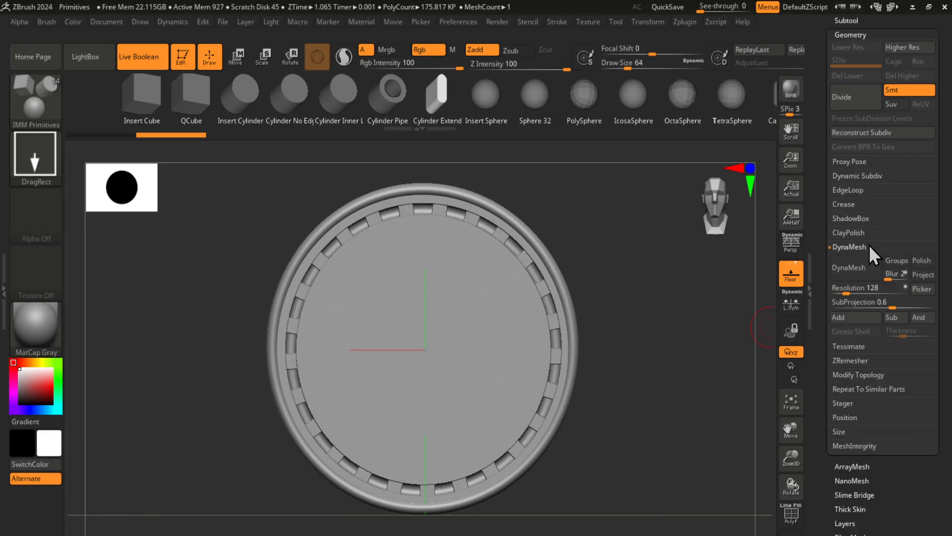
drag(646, 347, 666, 359)
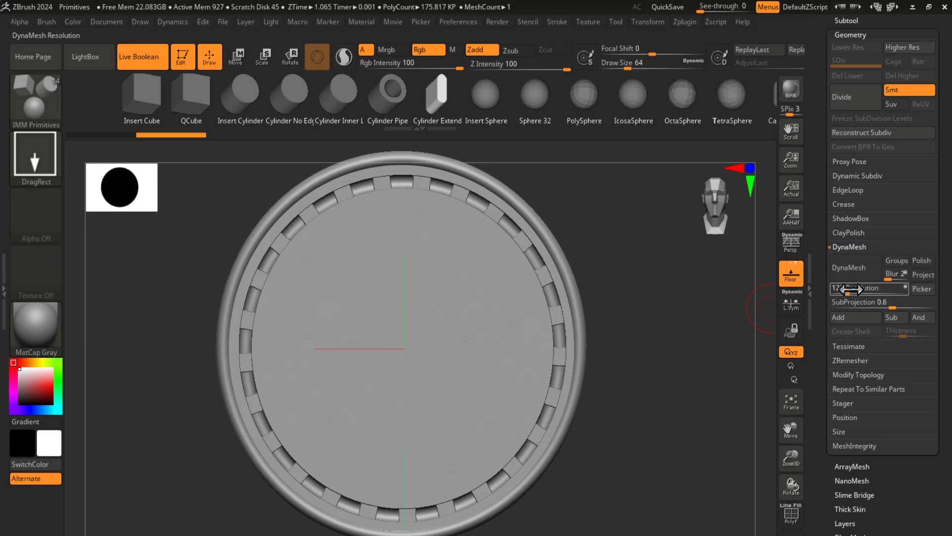
drag(606, 379, 678, 345)
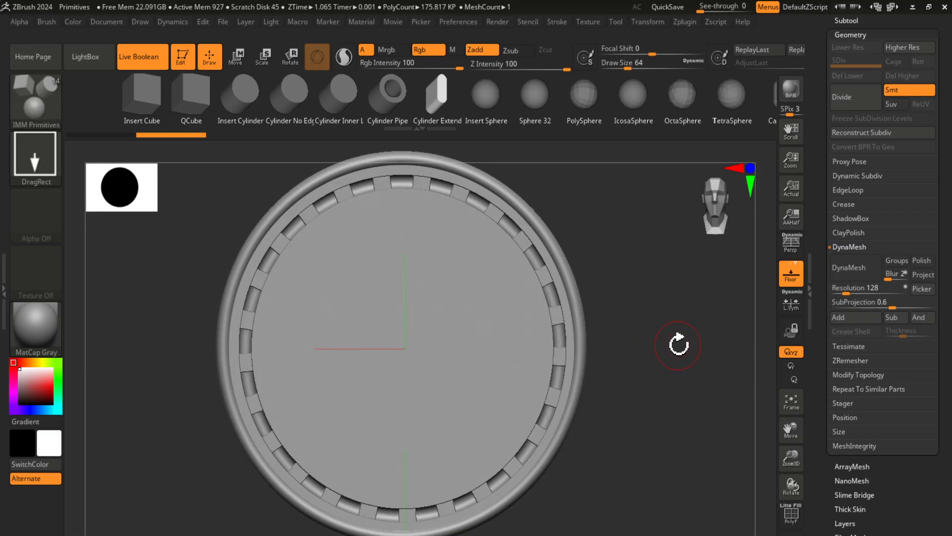
click(861, 290)
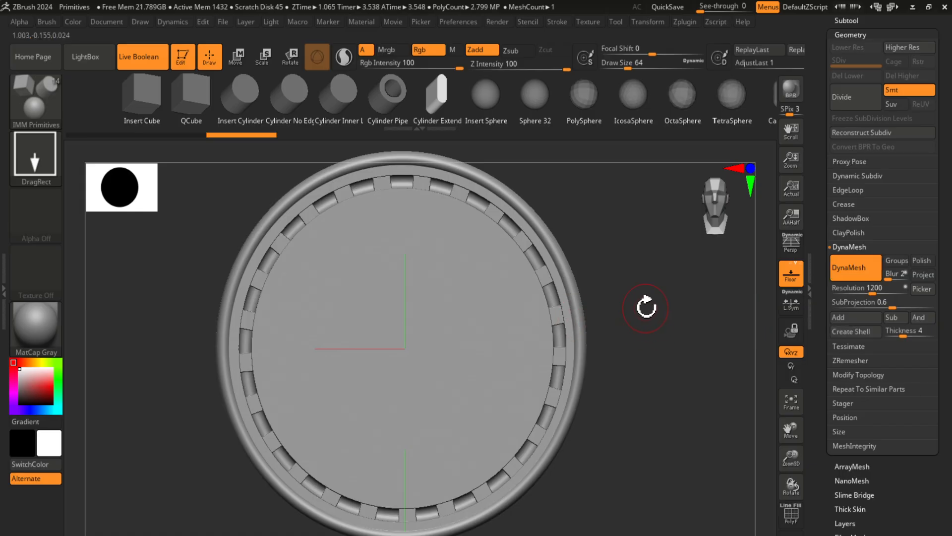
Step: Examine the DynaMesh topology and polygroups up close with PolyFrame on, then check the shaded disc with it off
alt+drag(646, 307, 690, 383)
key(shift+f)
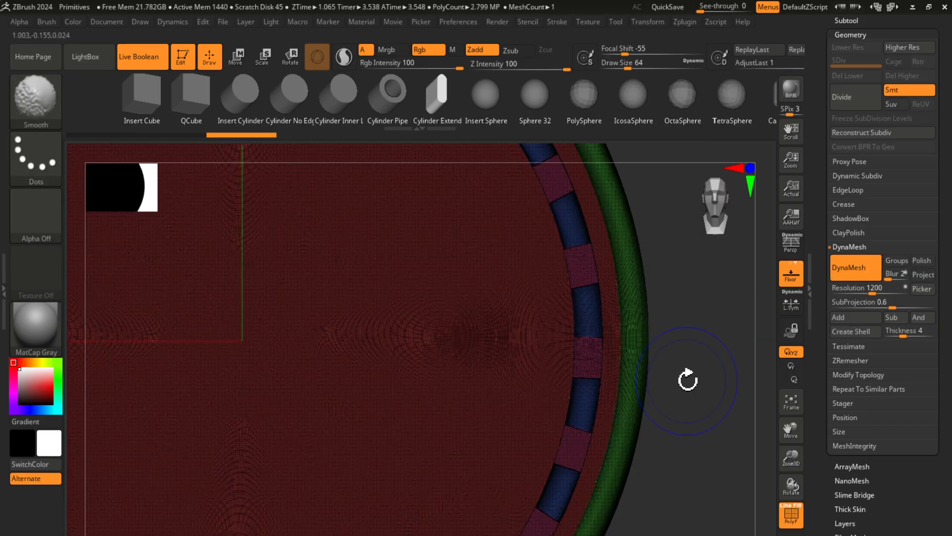
key(shift+f)
key(shift+f)
alt+drag(682, 377, 709, 484)
key(f)
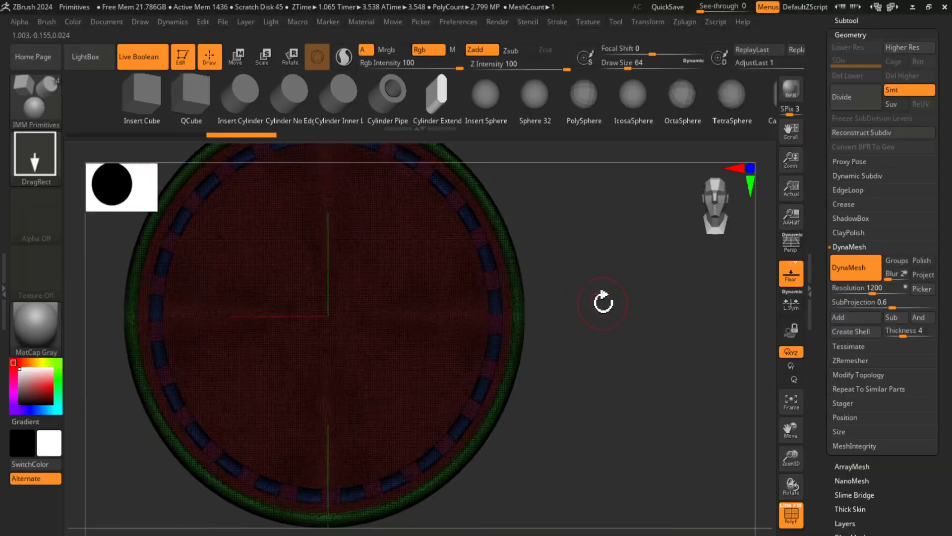
key(shift+f)
alt+drag(578, 398, 679, 406)
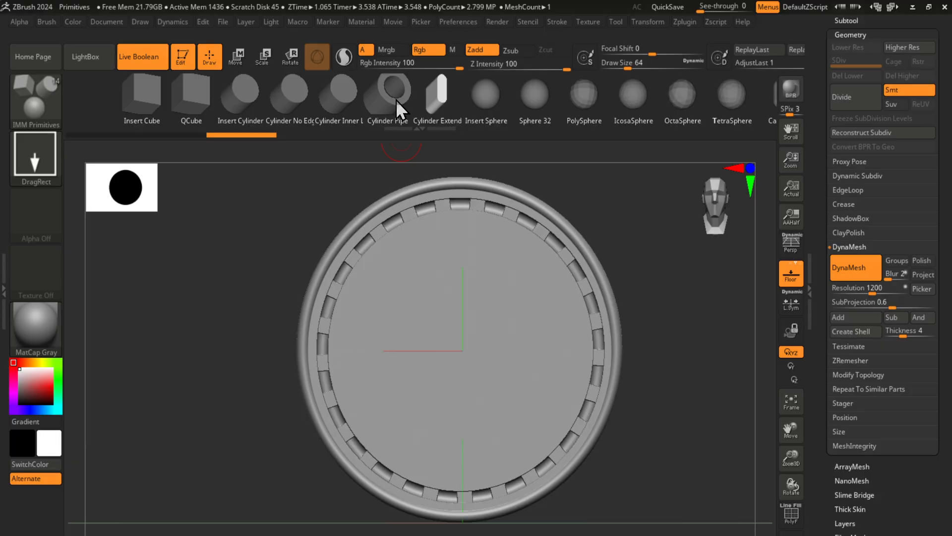
Step: Try to insert a cylinder on the disc face just inside the groove and reposition it along its depth axis
click(247, 109)
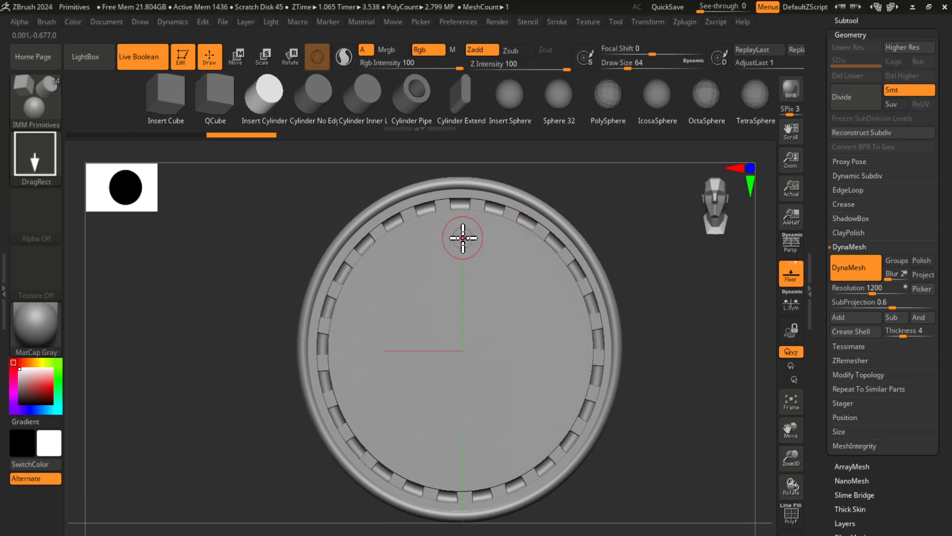
drag(462, 236, 503, 304)
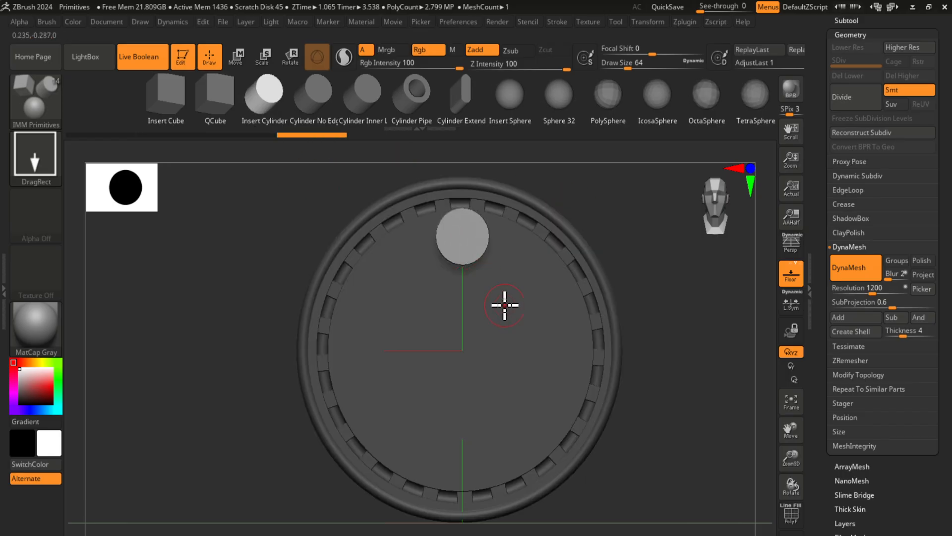
drag(626, 251, 658, 325)
key(w)
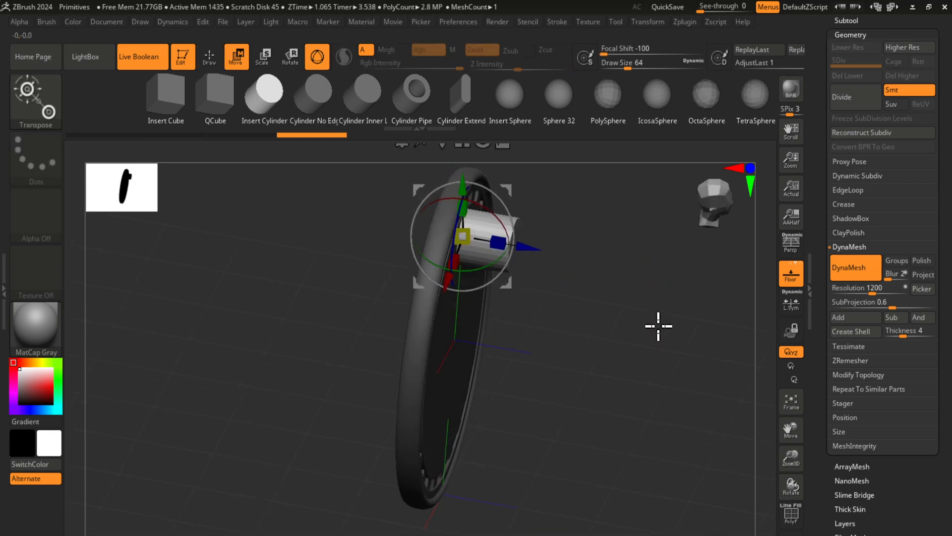
drag(539, 245, 542, 263)
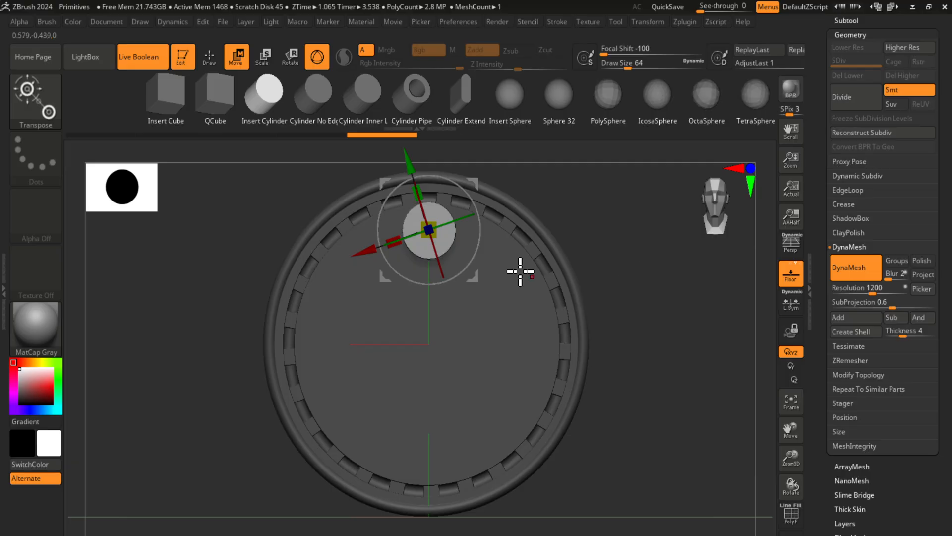
Step: Turn off Live Boolean and undo the cylinder's repositioning and insertion
click(152, 68)
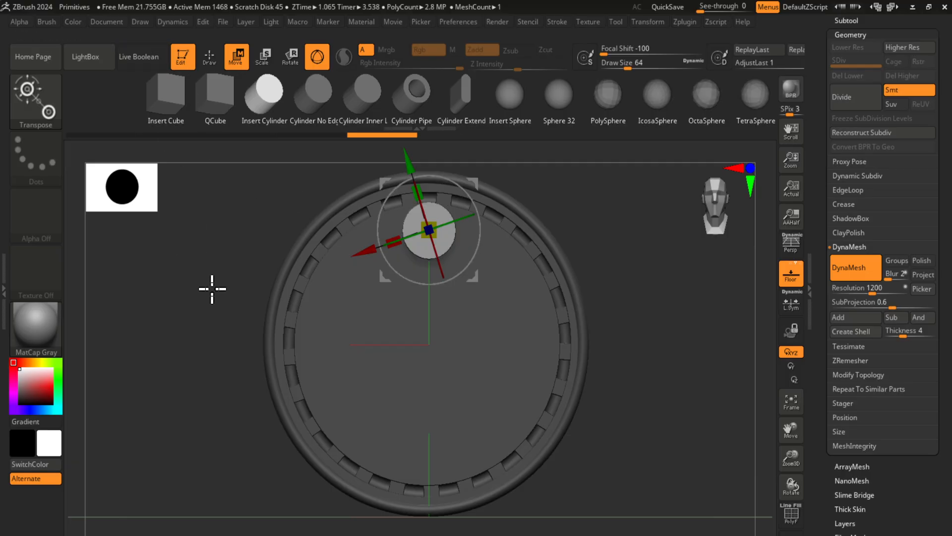
drag(212, 287, 251, 293)
key(ctrl+z)
key(ctrl+z)
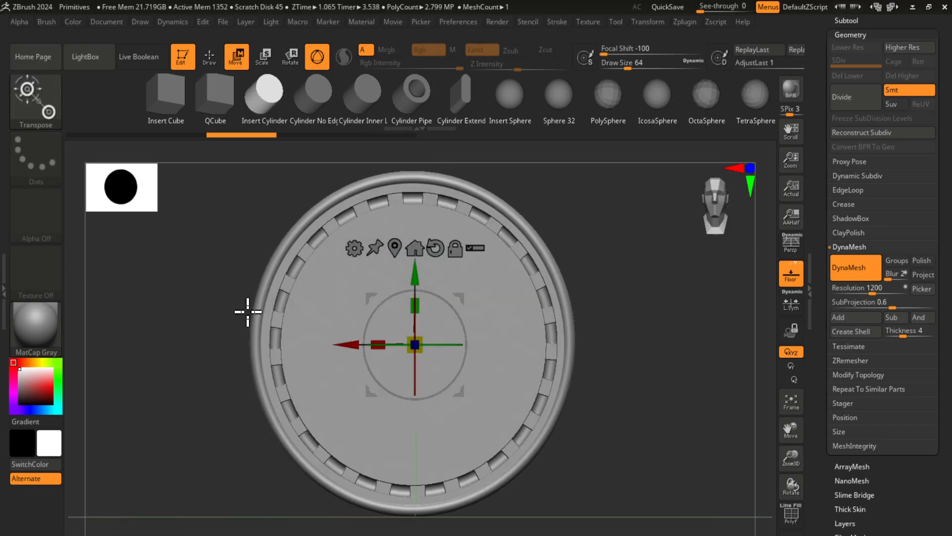
Step: Insert a small subtractive cylinder on the disc face just inside the groove near the disc's upper edge and adjust its sideways position
key(q)
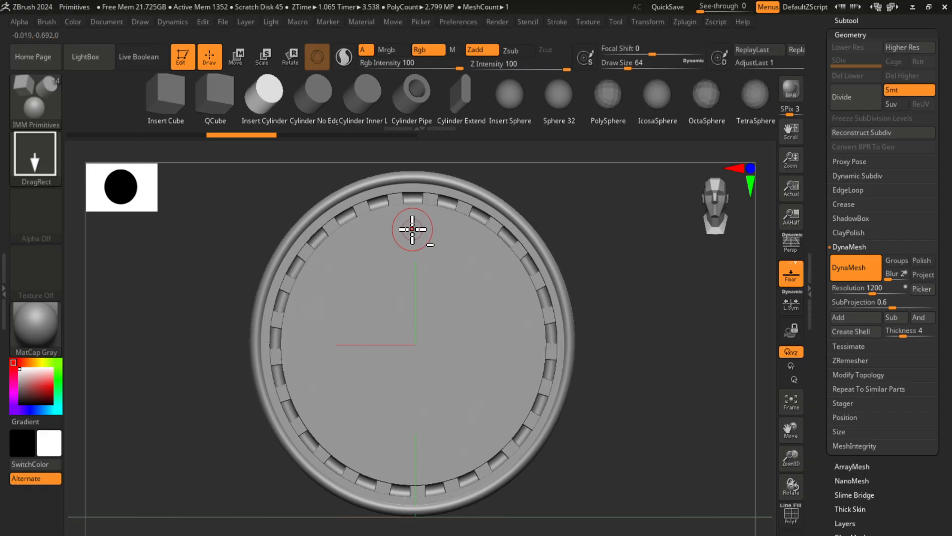
drag(410, 228, 414, 254)
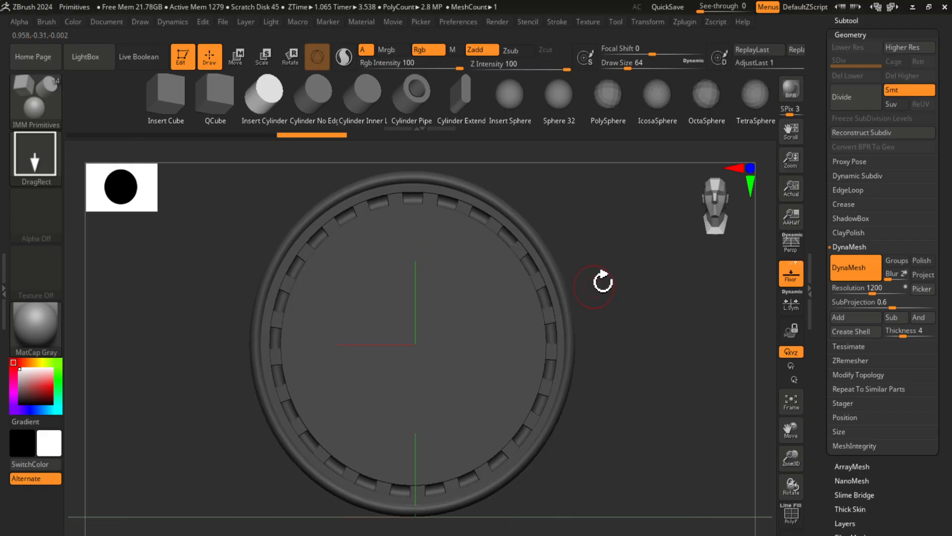
drag(590, 251, 535, 286)
key(w)
drag(489, 232, 477, 236)
drag(505, 270, 547, 298)
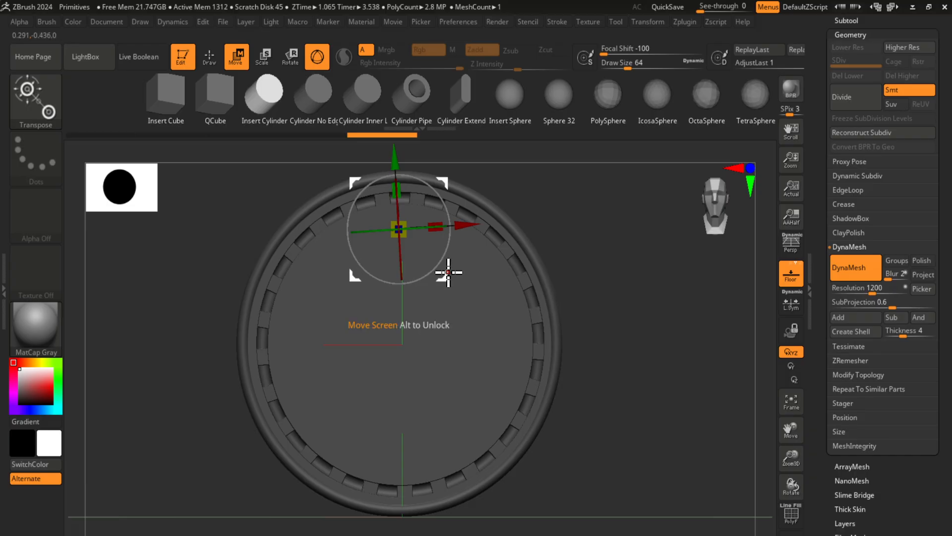
Step: Reposition the subtractive cylinder along its depth axis through the disc and nudge it upward toward the groove
drag(517, 228, 533, 260)
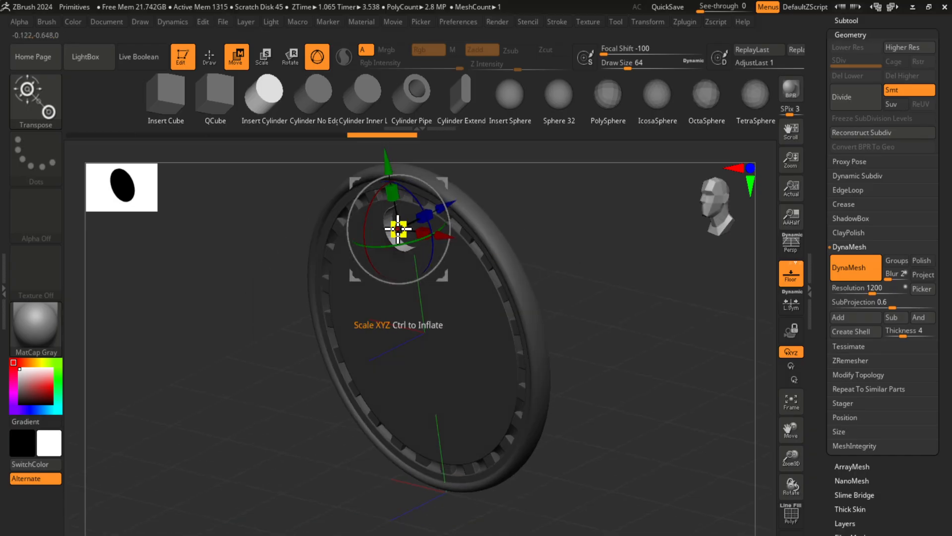
drag(461, 212, 448, 231)
mouse_move(498, 298)
mouse_down()
mouse_move(569, 294)
mouse_move(549, 310)
mouse_move(553, 273)
mouse_move(545, 280)
mouse_up()
key(q)
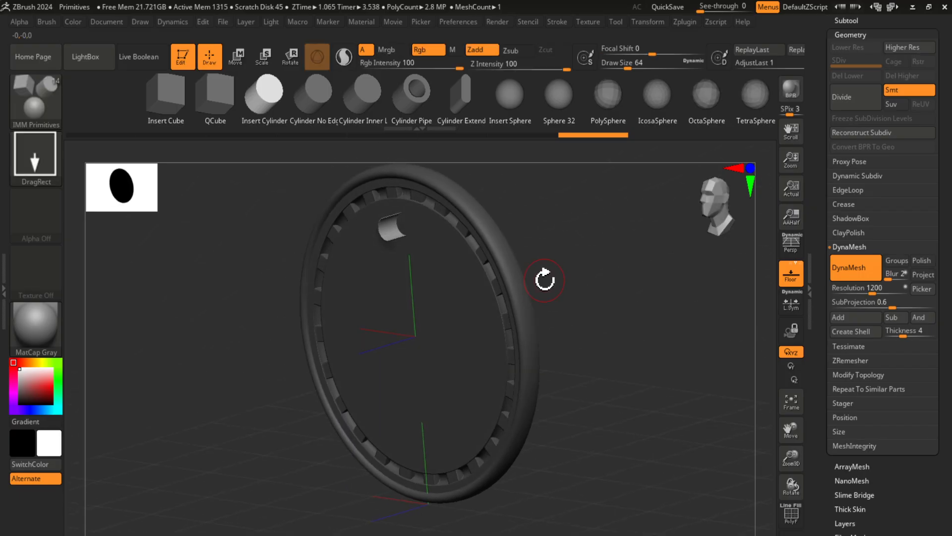
shift+drag(588, 304, 595, 293)
key(w)
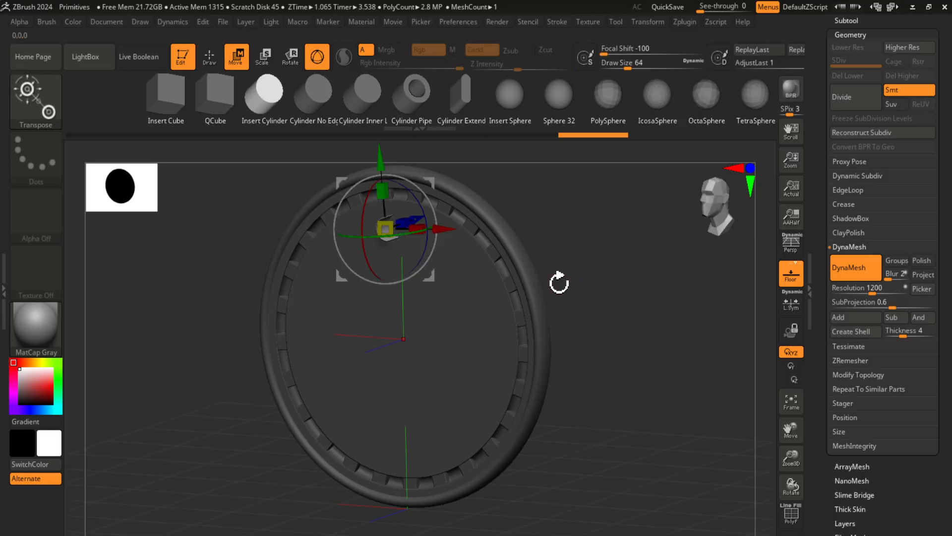
drag(378, 162, 374, 156)
Step: Remesh the disc with DynaMesh to cut a round hole with the subtractive cylinder
key(q)
mouse_move(584, 281)
mouse_down()
mouse_move(570, 290)
mouse_move(576, 282)
mouse_move(629, 321)
mouse_move(614, 287)
mouse_move(636, 298)
mouse_up()
ctrl+drag(626, 268, 659, 367)
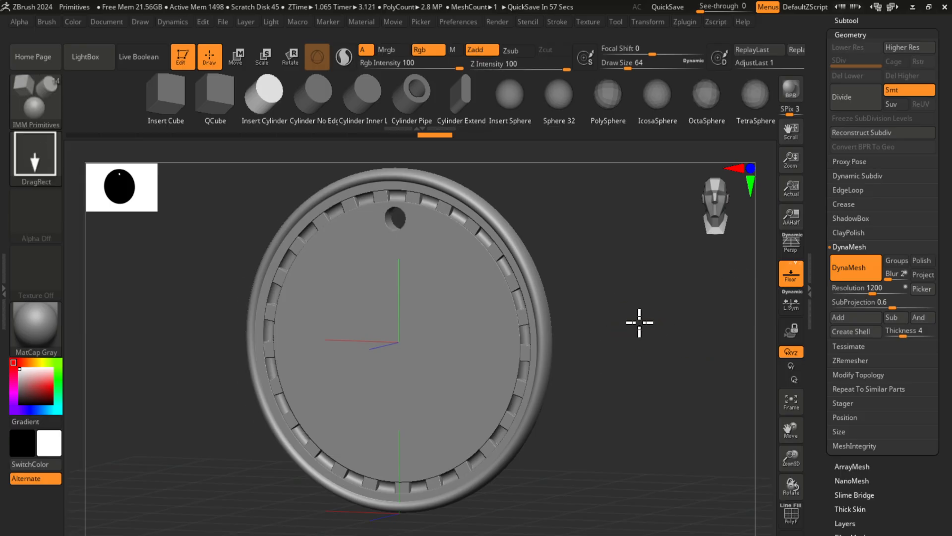
Step: Smooth the edge and inner wall of the round hole with the Smooth brush
shift+drag(639, 322, 630, 392)
alt+drag(715, 290, 705, 433)
drag(706, 346, 637, 346)
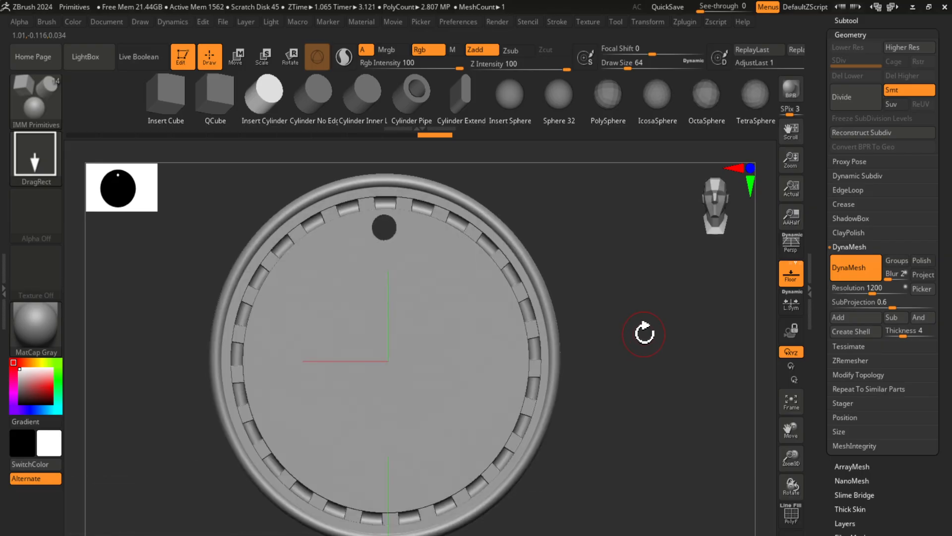
drag(644, 333, 643, 404)
mouse_move(669, 187)
mouse_down()
mouse_move(623, 415)
mouse_move(649, 372)
mouse_move(661, 383)
mouse_move(635, 304)
mouse_move(655, 333)
mouse_move(657, 200)
mouse_move(654, 360)
mouse_move(671, 326)
mouse_move(542, 374)
mouse_up()
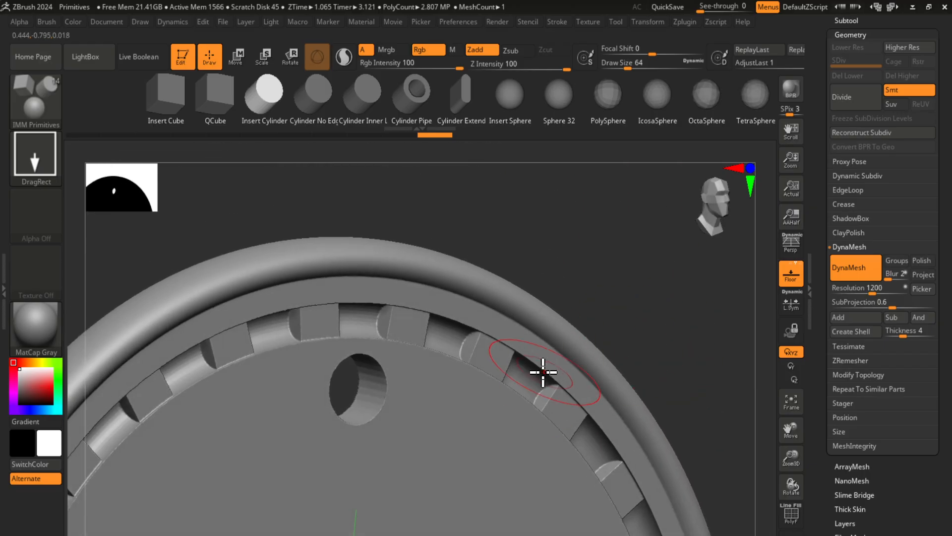
key(shift)
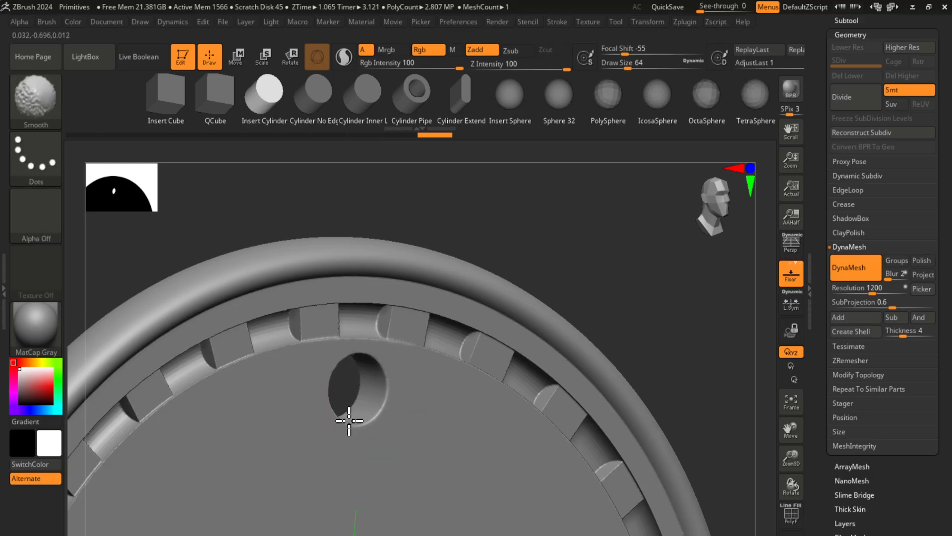
mouse_move(219, 232)
mouse_down()
mouse_move(312, 238)
mouse_move(208, 240)
mouse_up()
key(f)
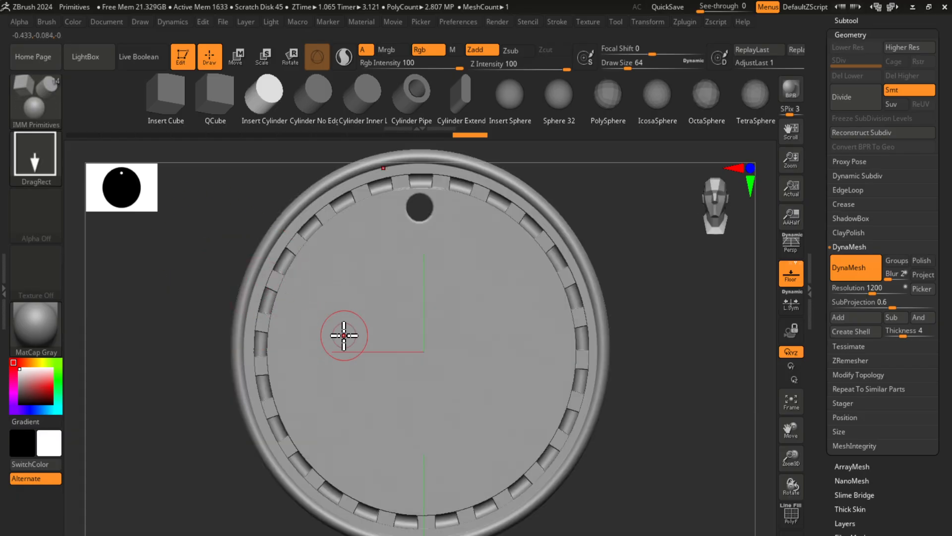
mouse_move(680, 361)
shift+mouse_down()
mouse_move(674, 385)
mouse_move(698, 342)
shift+mouse_up()
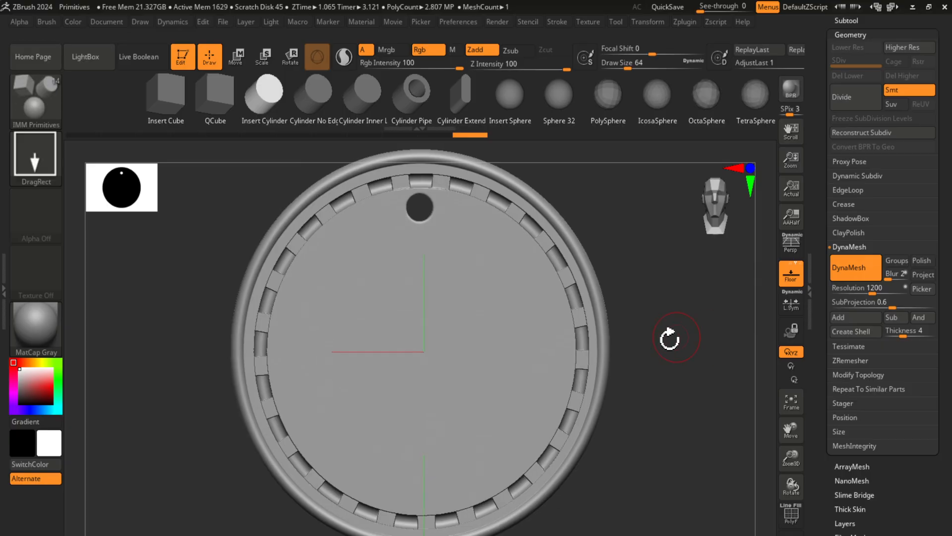
alt+drag(663, 381, 661, 362)
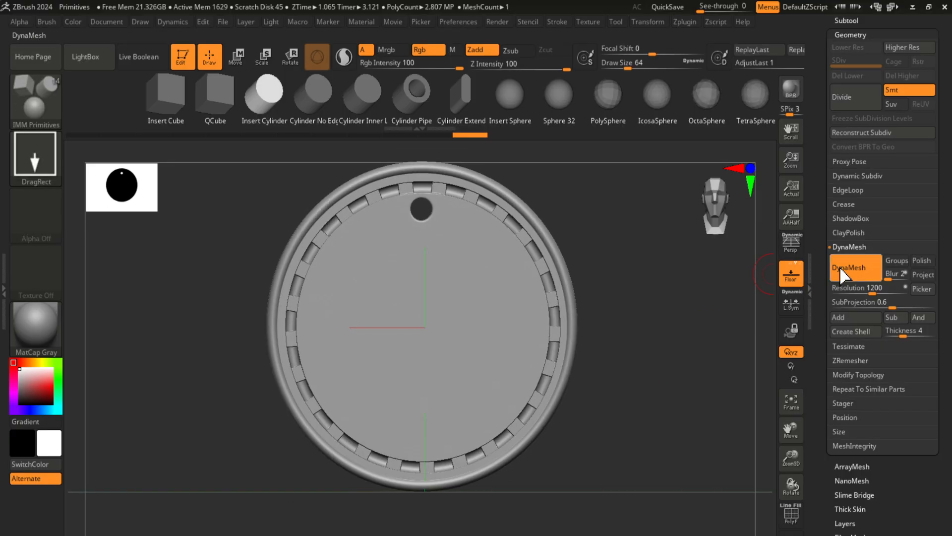
key(alt+Tab)
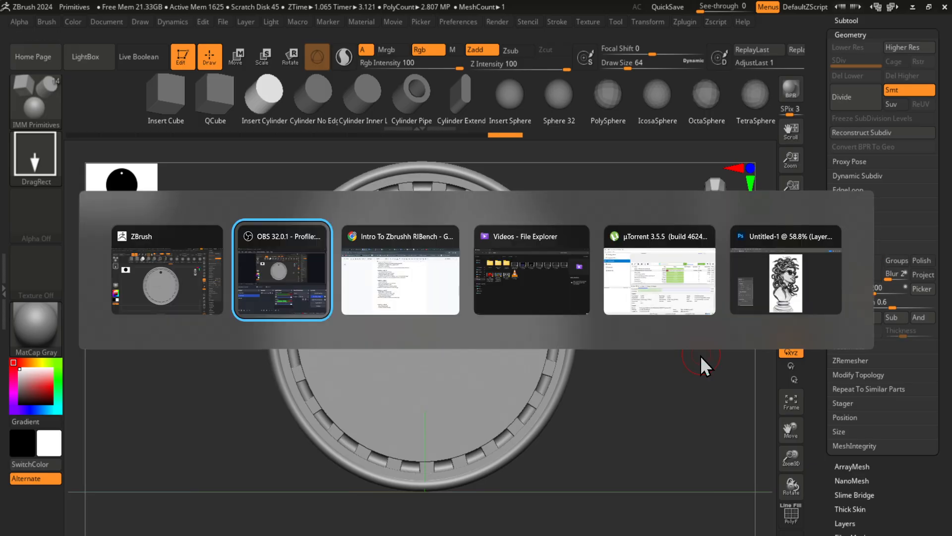